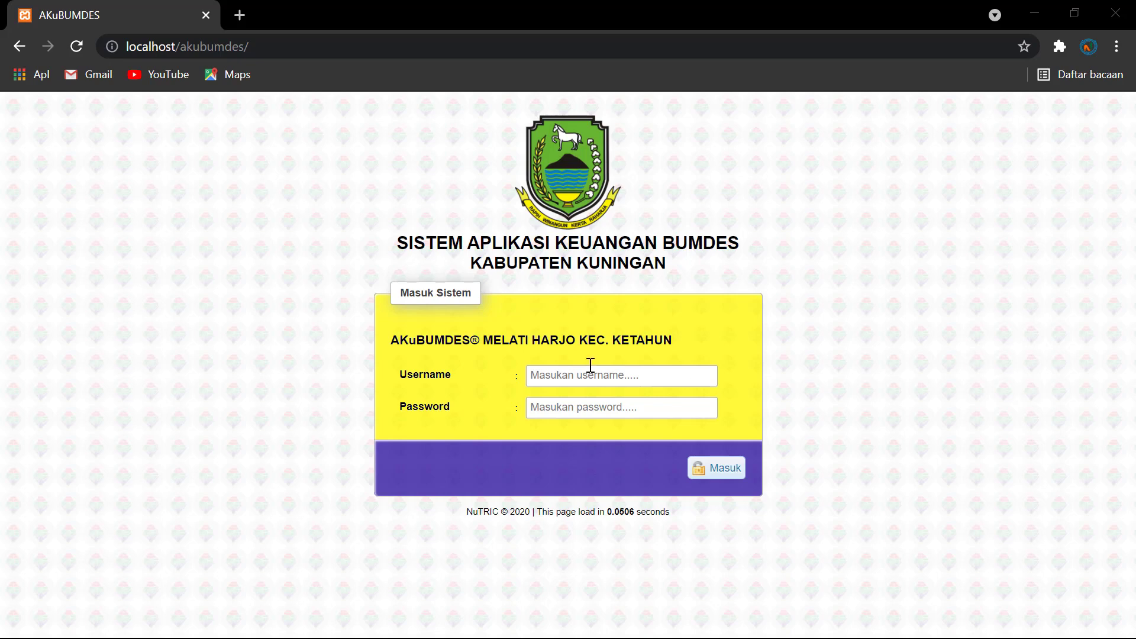
Step: Sign in to AKuBUMDES with the trading unit manager's username and password
left_click(552, 375)
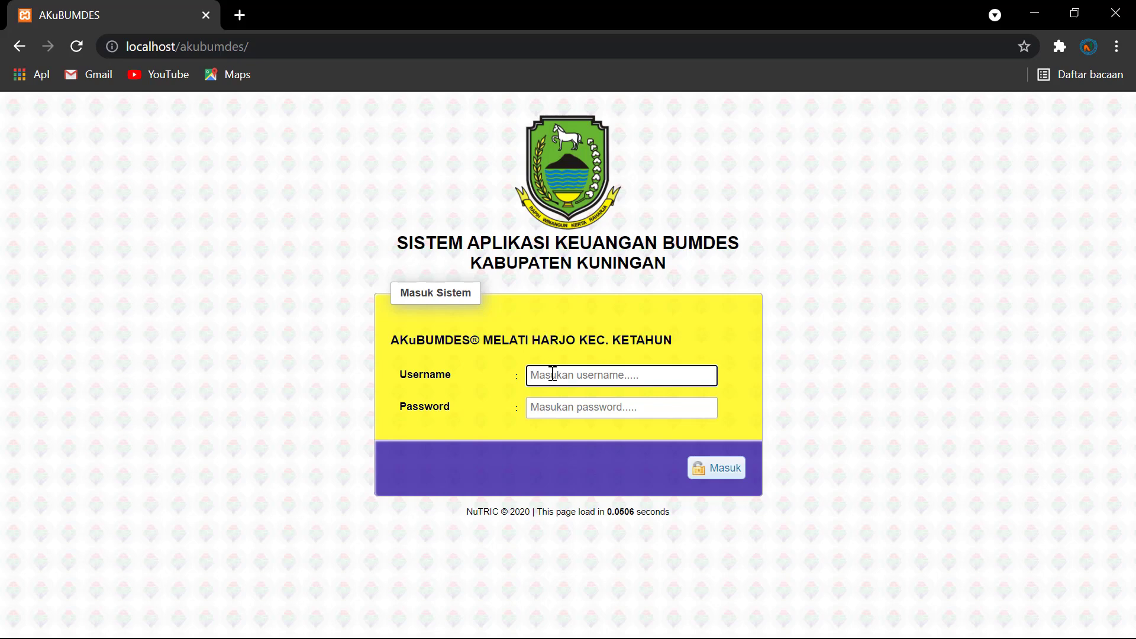
type("dagang")
left_click(554, 405)
type("1234")
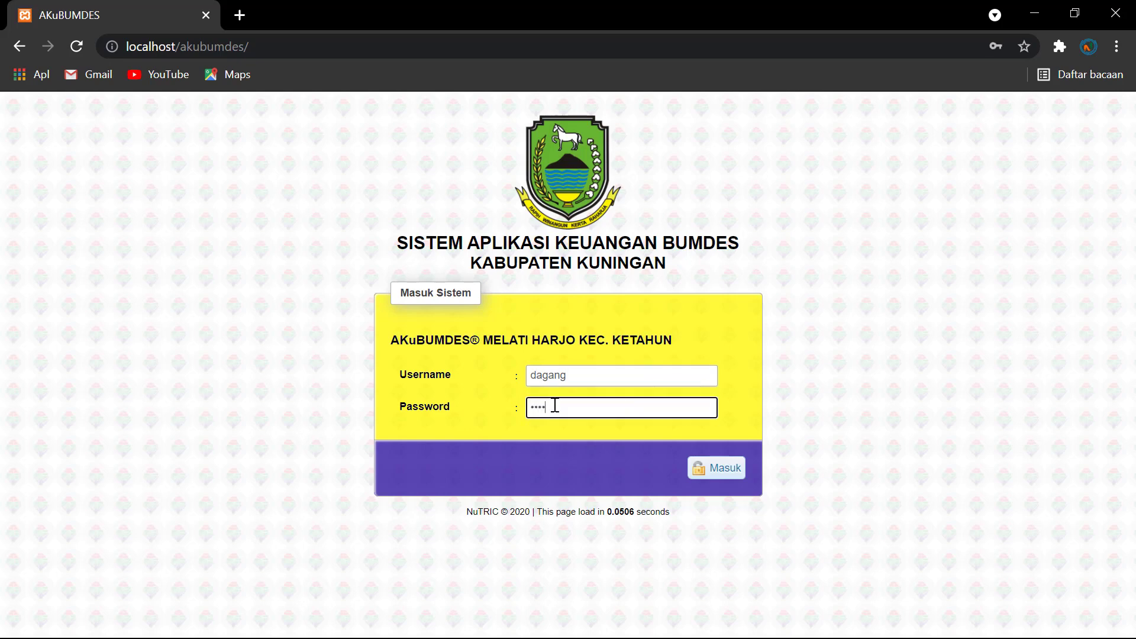
key("Return")
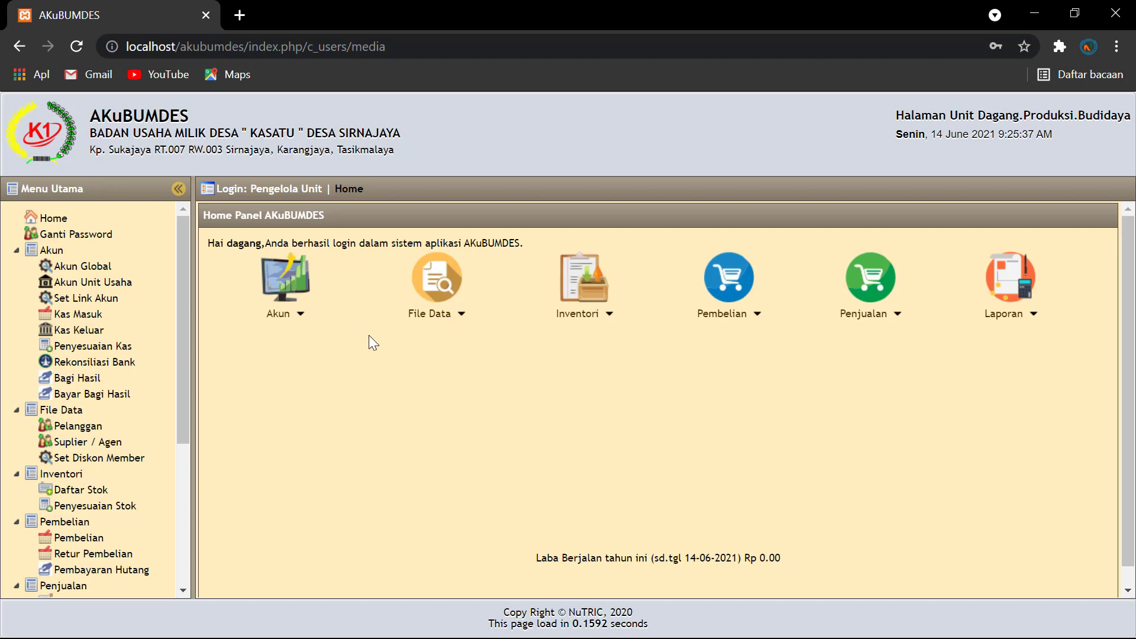
Step: Display the Neraca for 14-06-2021, confirm it is all zeros, then minimize the browser
left_click(352, 316)
scroll(88, 486, "down", 4)
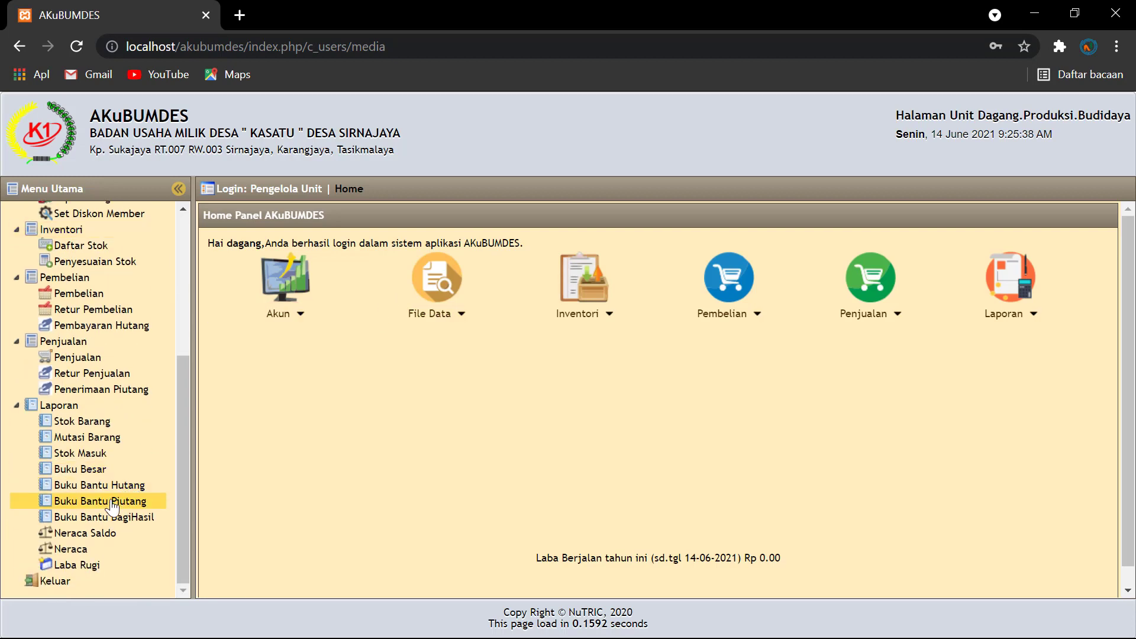
left_click(79, 454)
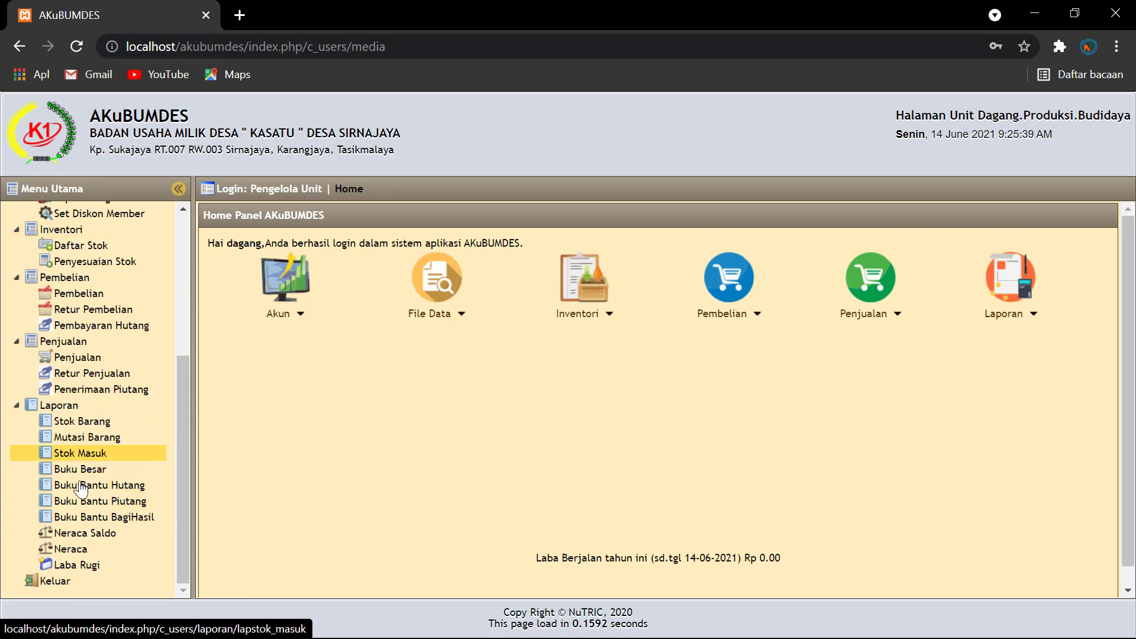
left_click(71, 548)
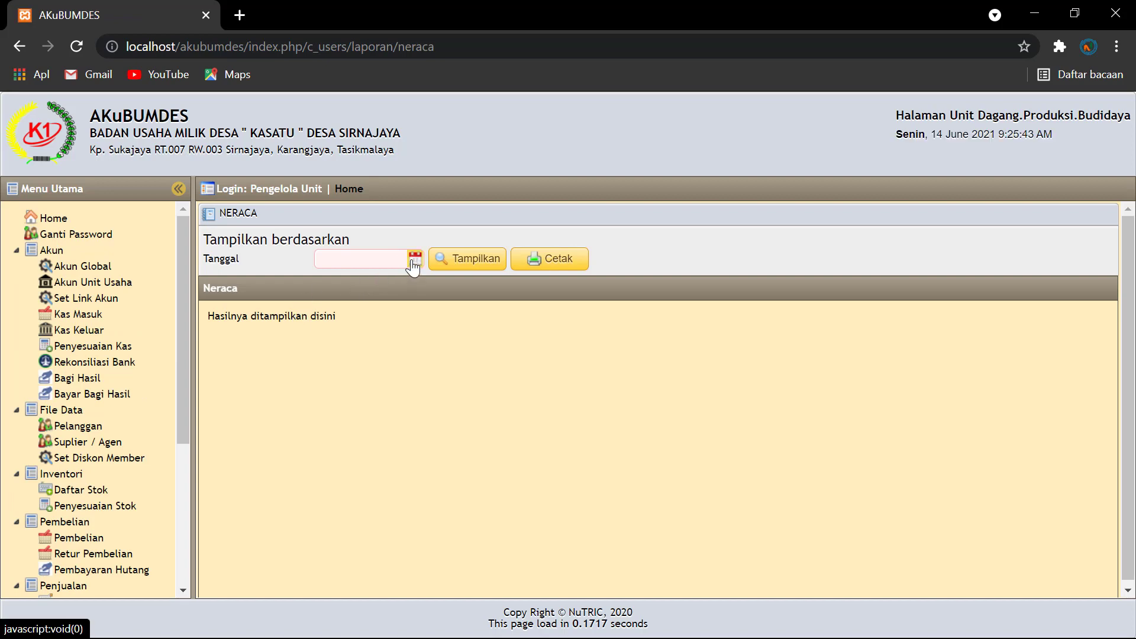
left_click(414, 261)
left_click(349, 356)
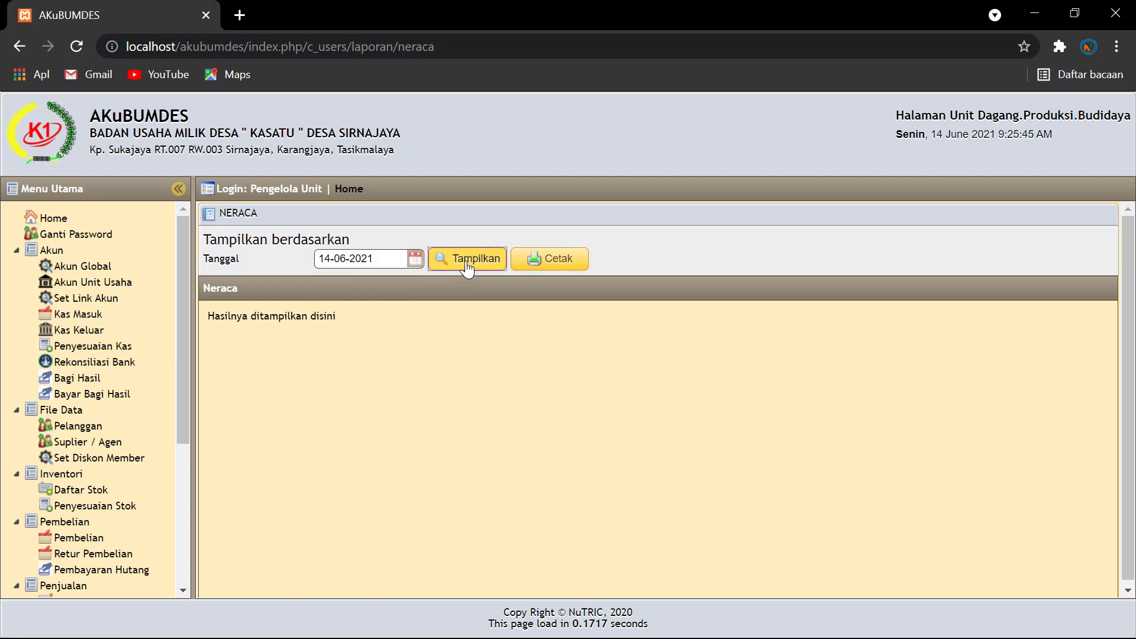
left_click(468, 266)
scroll(567, 392, "down", 10)
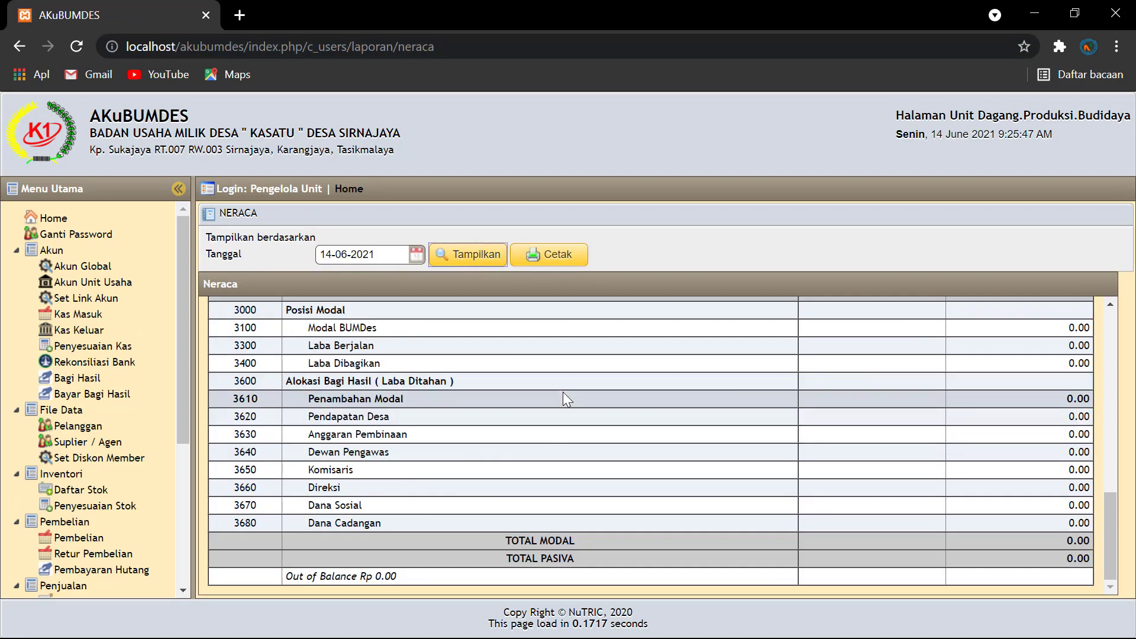
scroll(563, 392, "up", 6)
scroll(422, 359, "down", 6)
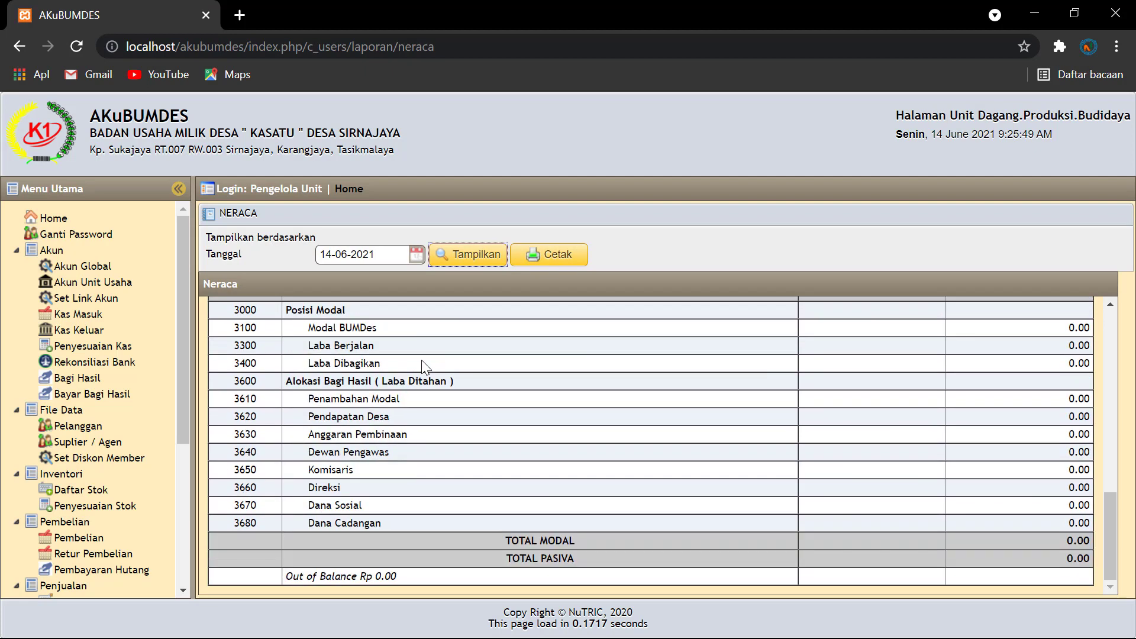
scroll(423, 363, "up", 5)
scroll(425, 367, "up", 6)
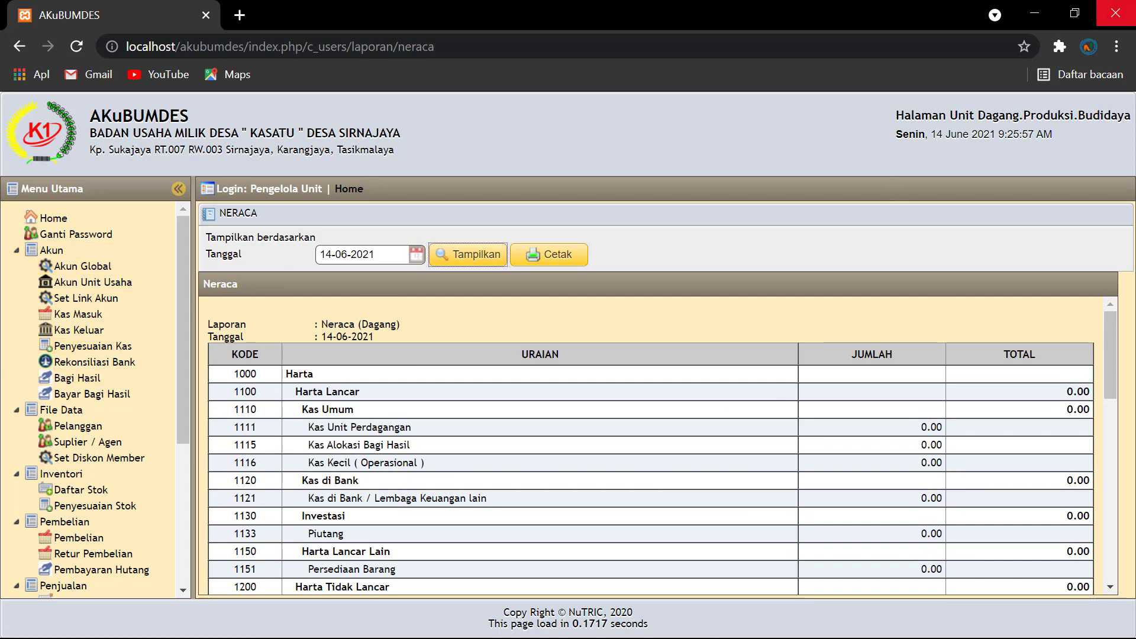
left_click(1030, 15)
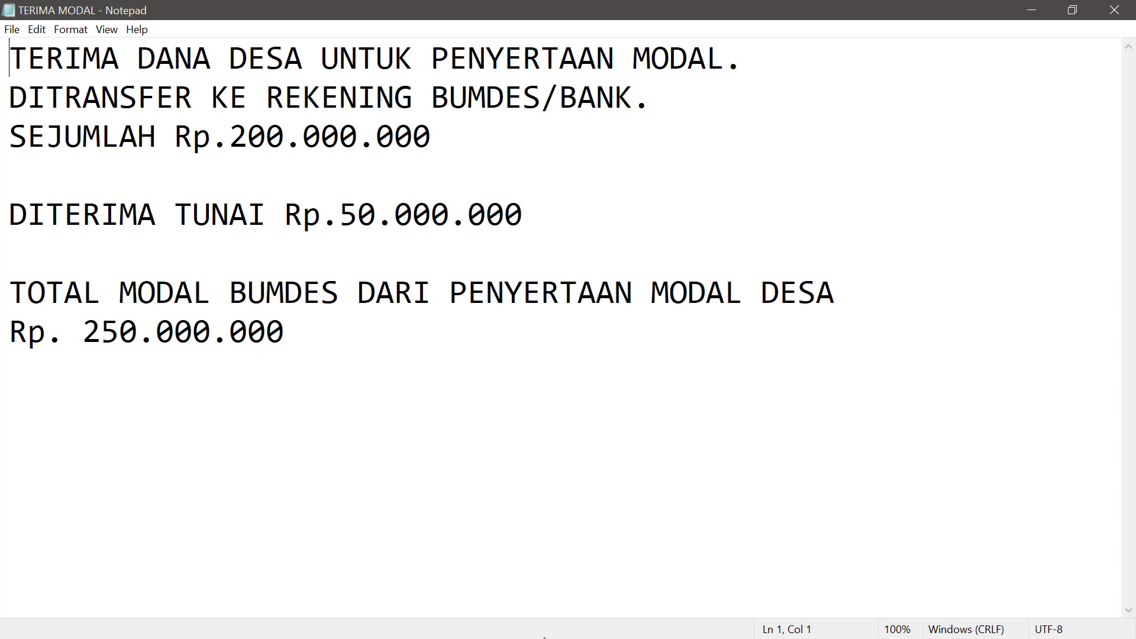
Step: Minimize the TERIMA MODAL note after reading it, leaving the desktop visible
left_click(1032, 10)
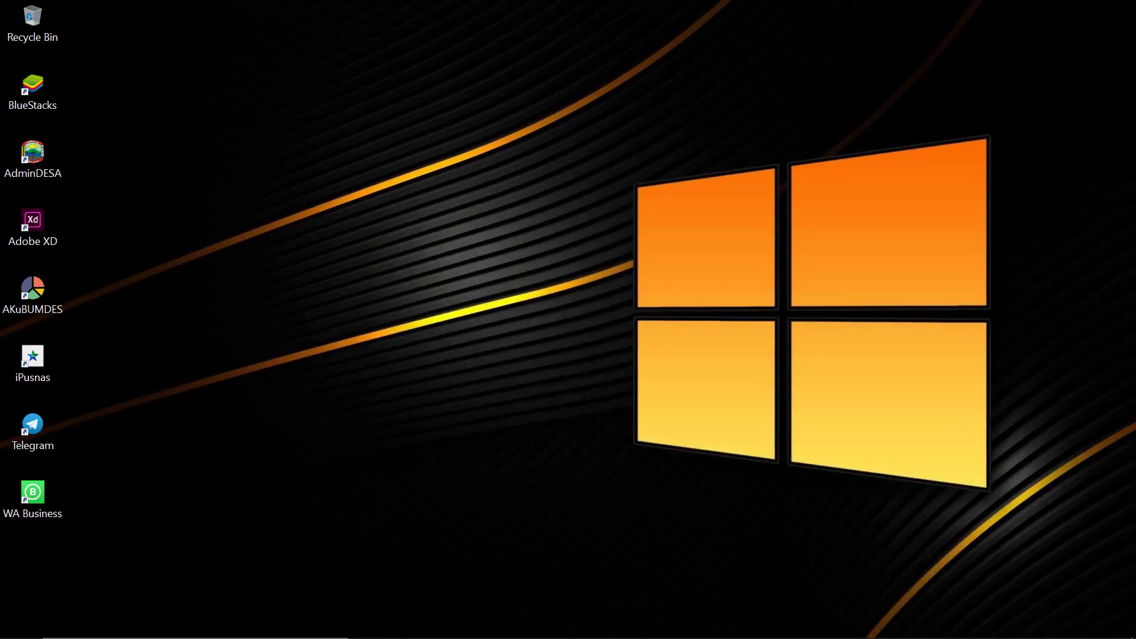
Step: Begin a Kas Masuk receipt dated 14-06-2021 debiting 1121 Kas di Bank, with an empty transaction line
left_click(548, 619)
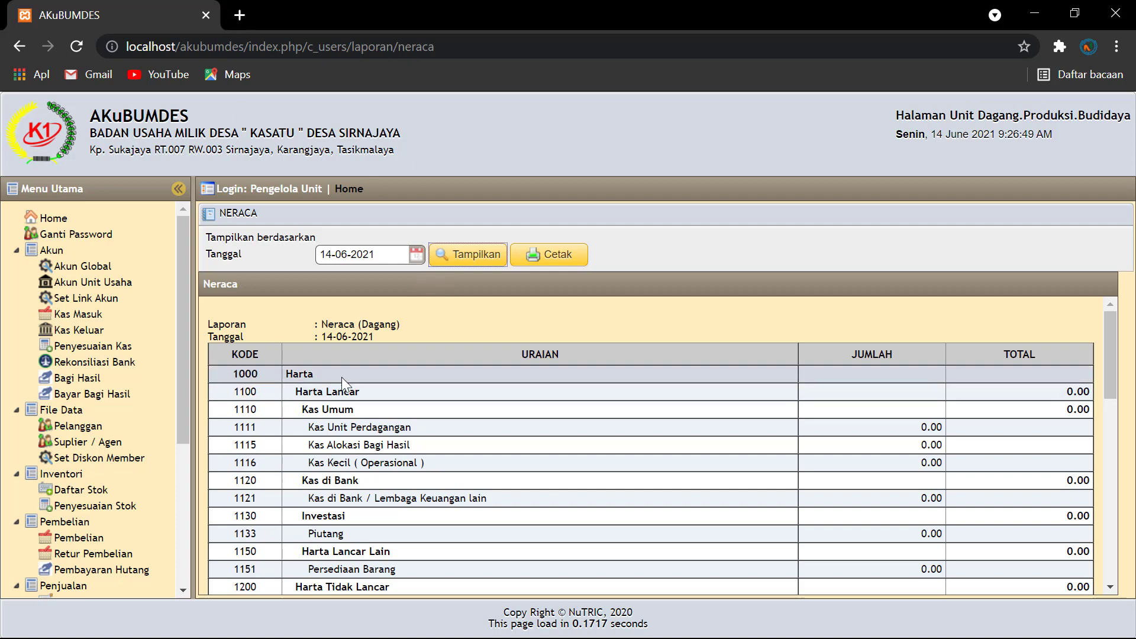
left_click(82, 319)
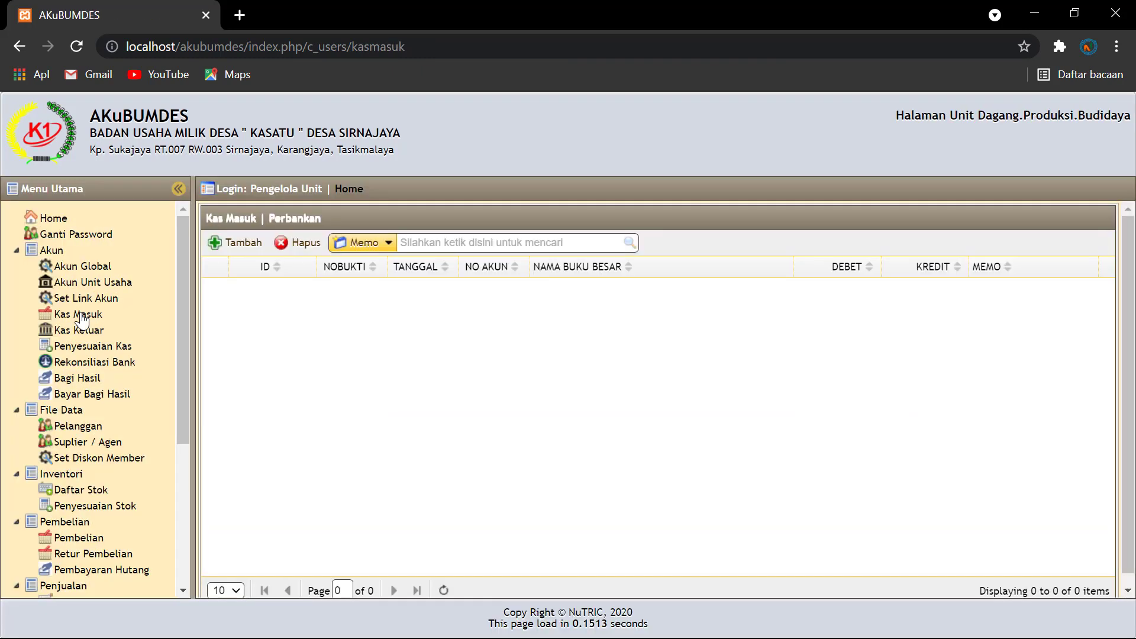
left_click(242, 243)
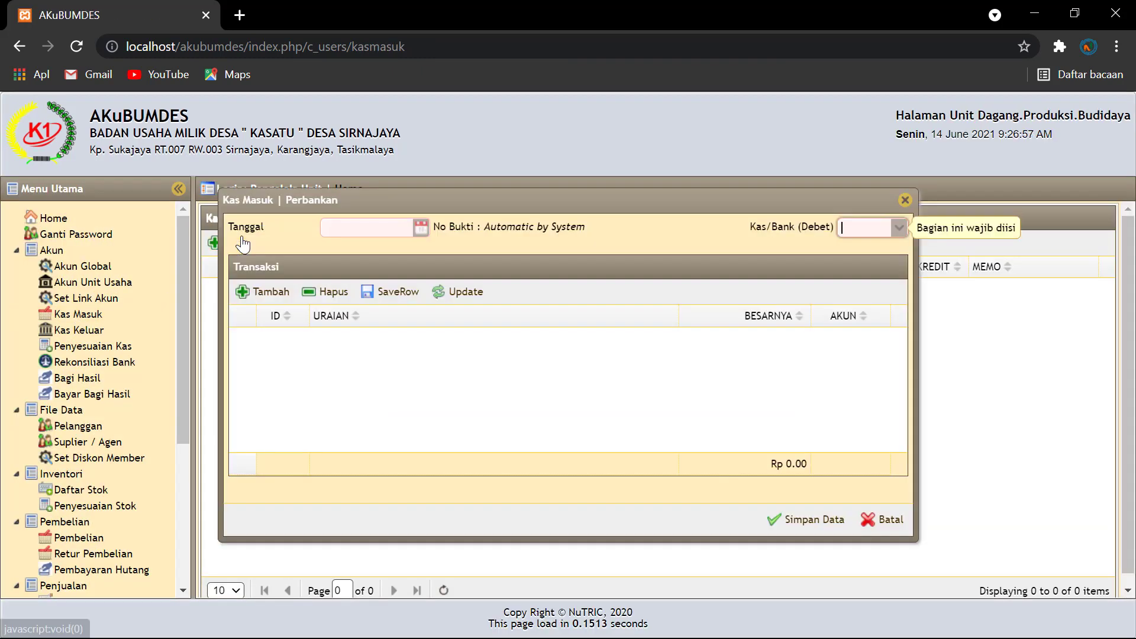
left_click(421, 228)
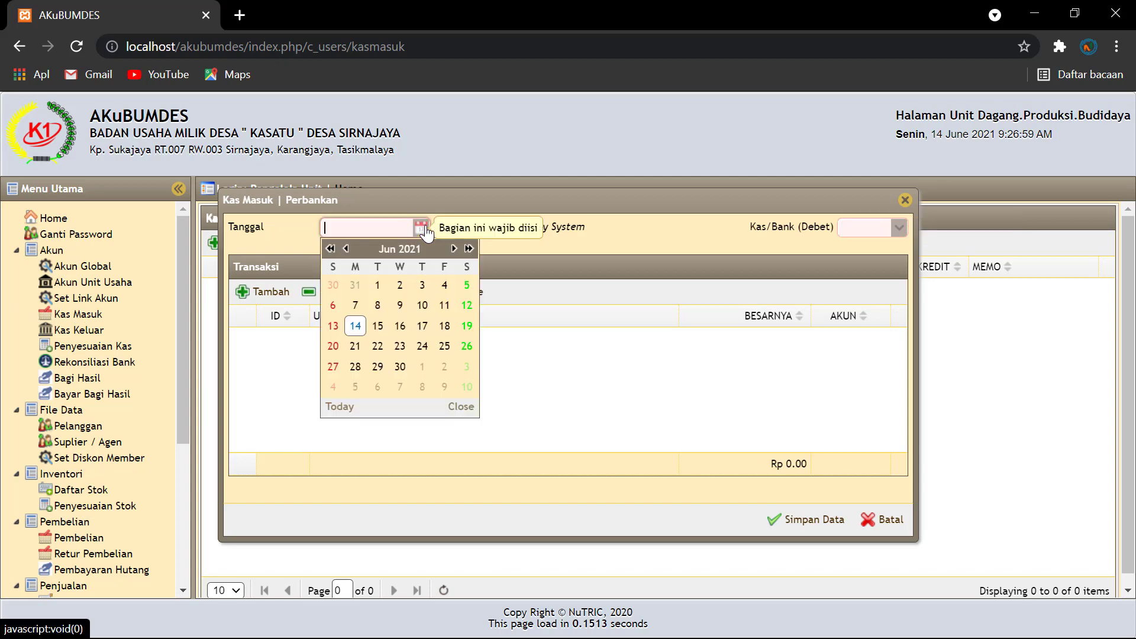
left_click(358, 328)
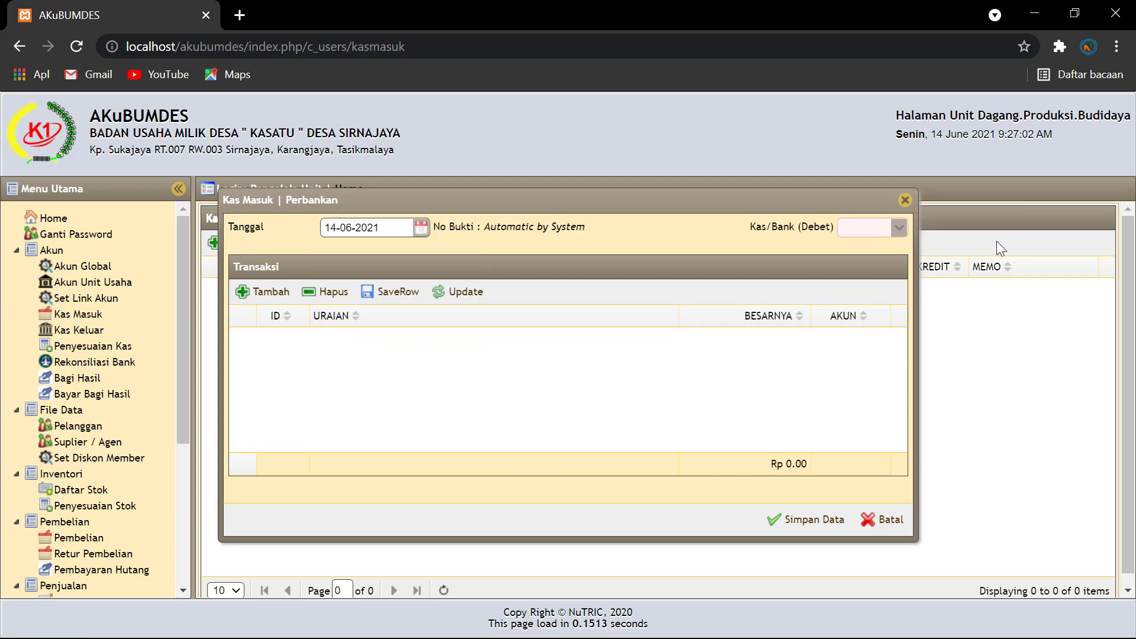
left_click(897, 230)
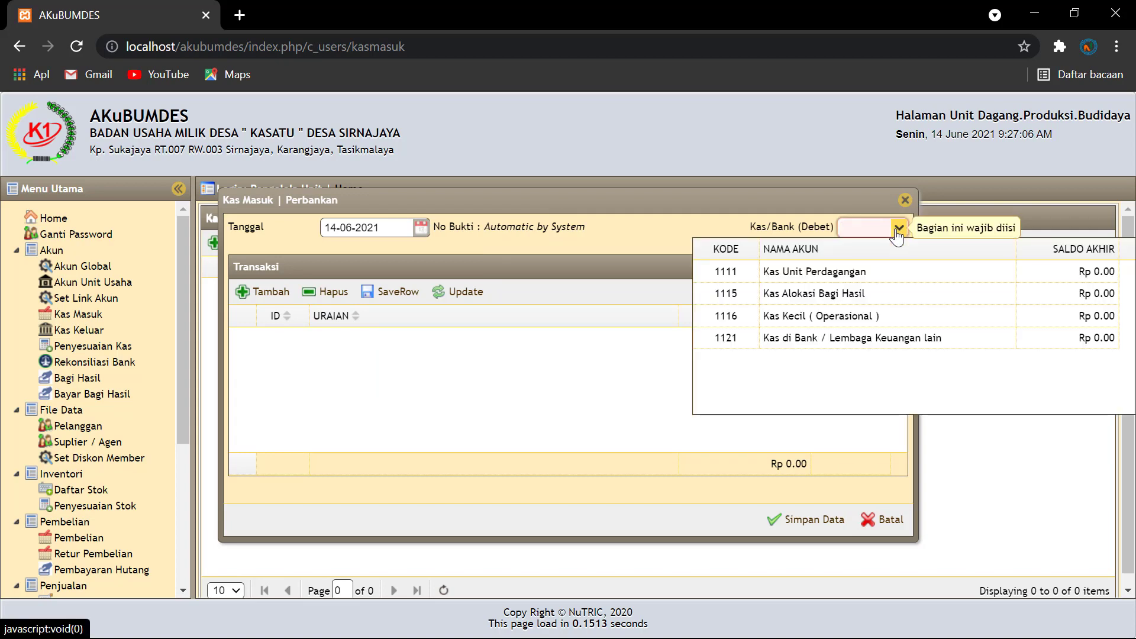
left_click(791, 336)
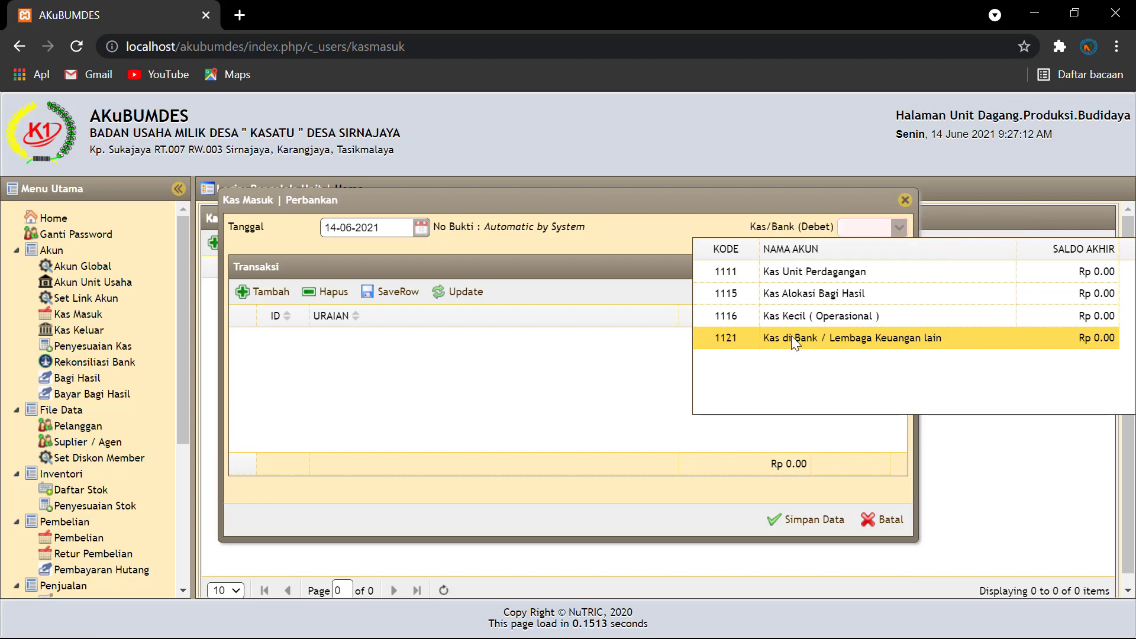
left_click(265, 293)
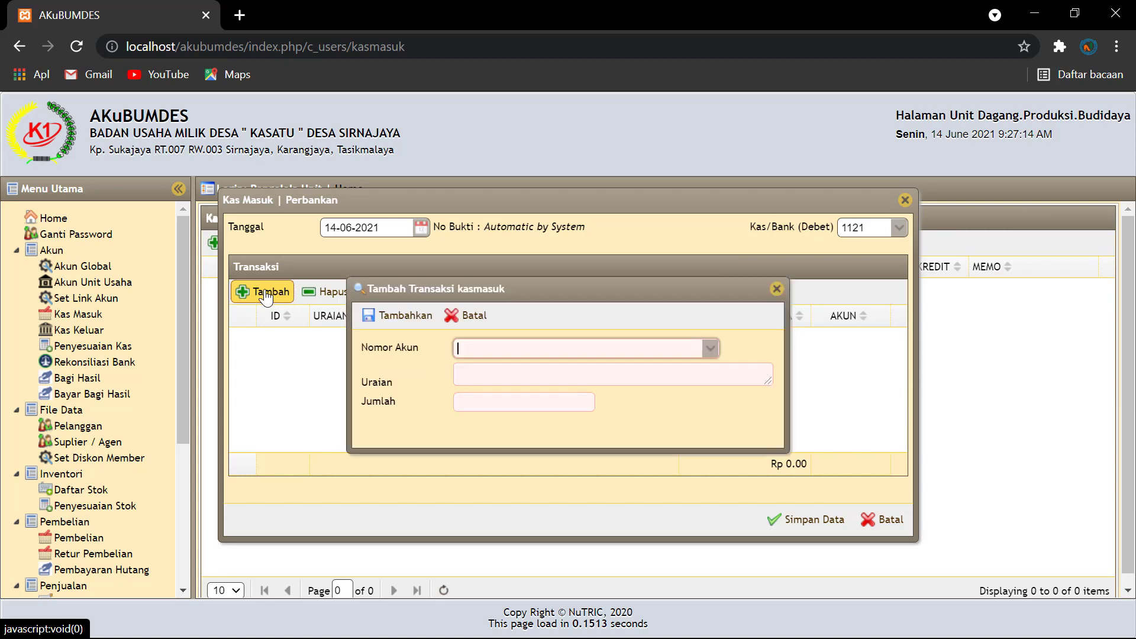
Step: Add a Rp 200,000,000 'Terima Penyertaan modal desa' line to 3100 Modal BUMDes and save JKM00001
left_click(710, 350)
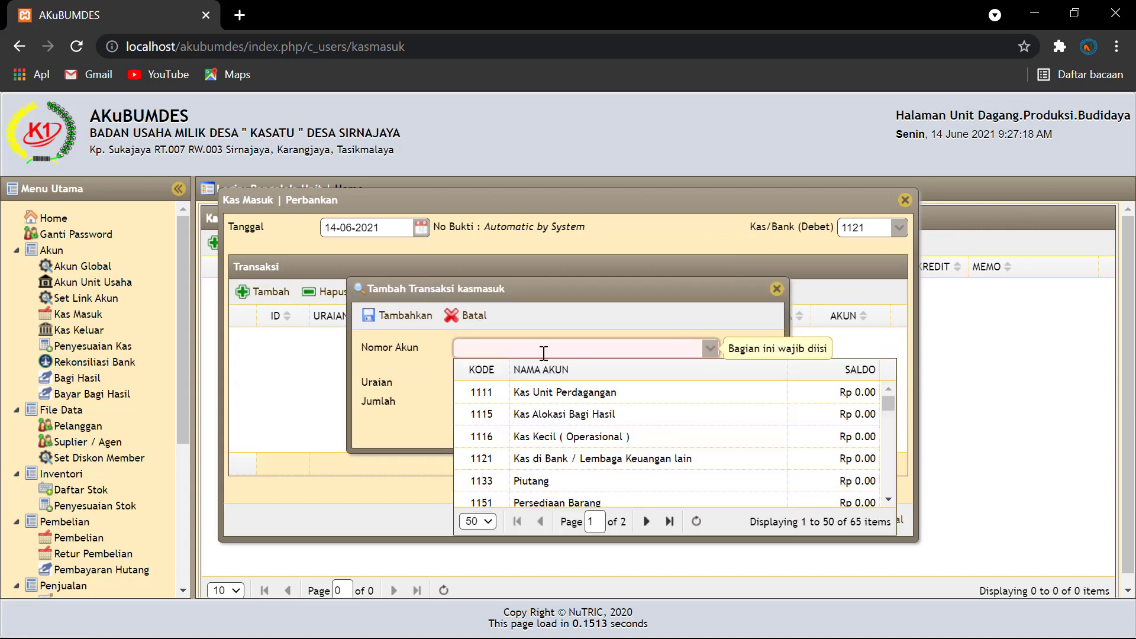
type("modal")
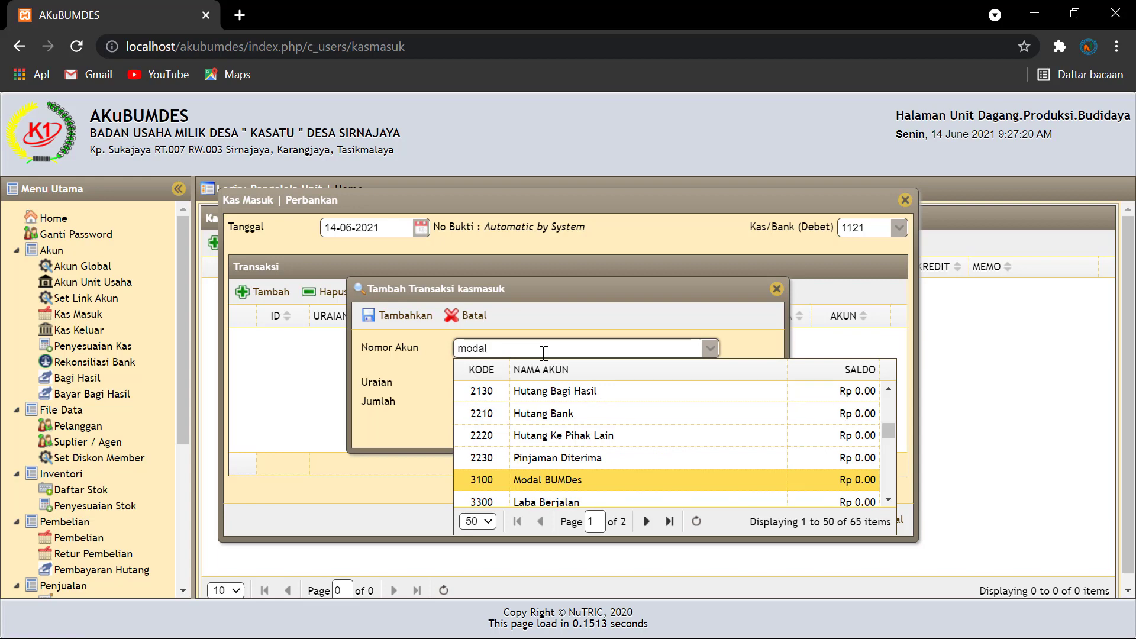
left_click(549, 478)
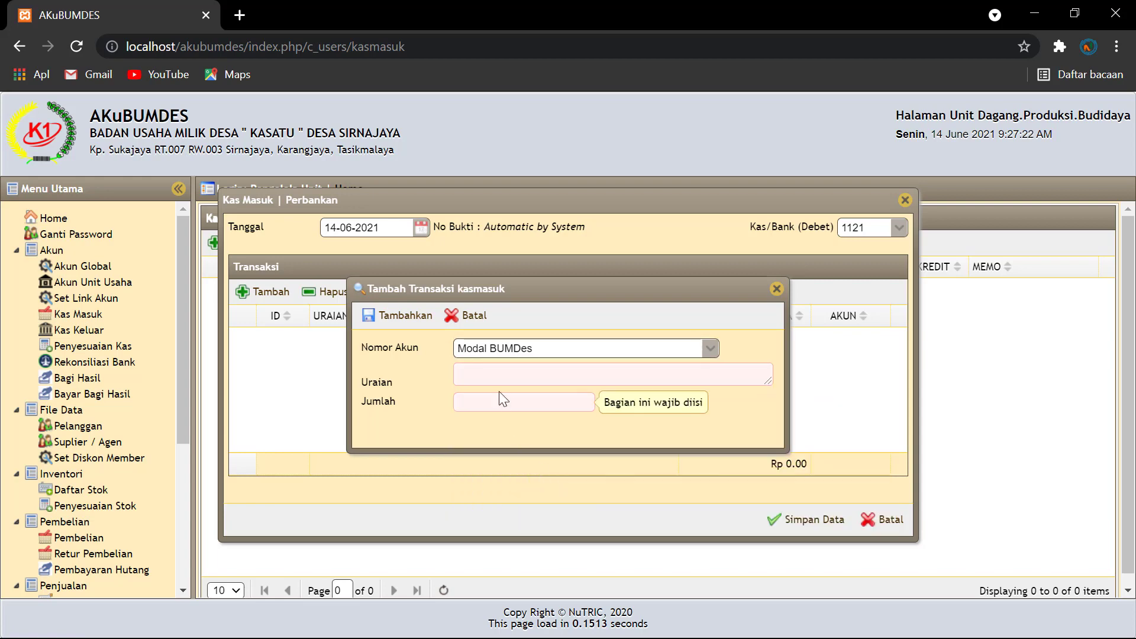
left_click(479, 380)
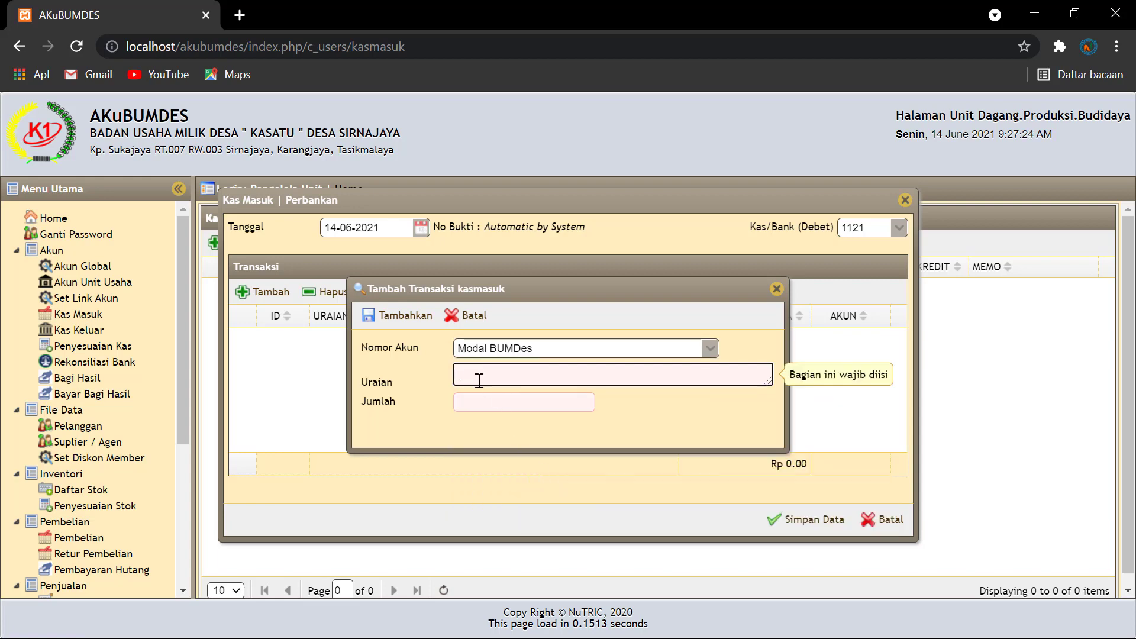
type("Terima")
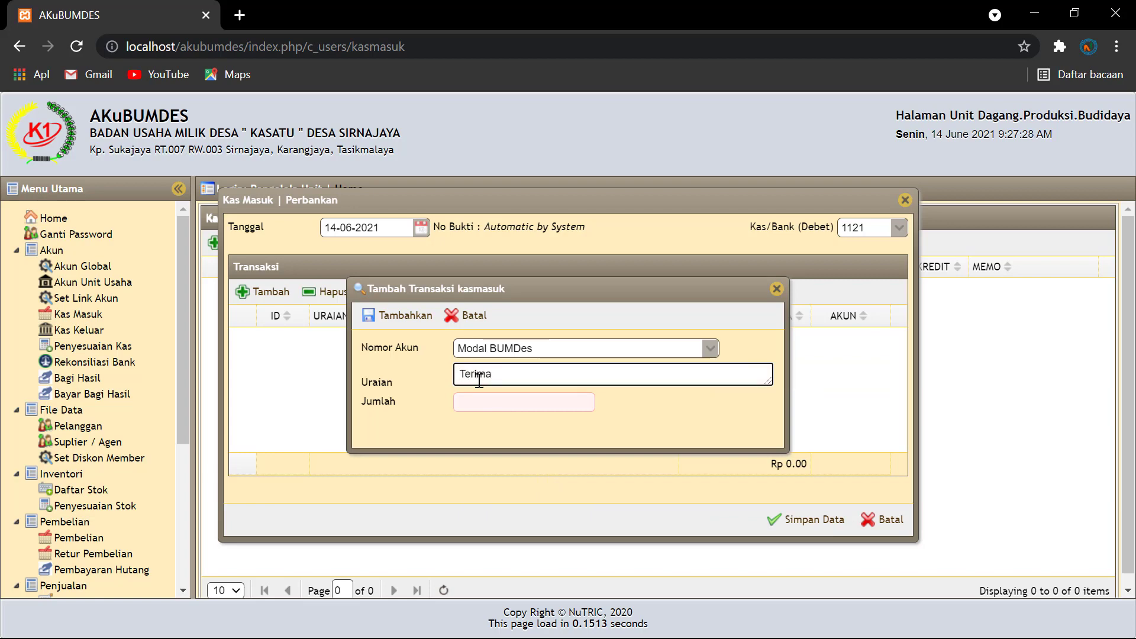
type(" Penyertaan moda")
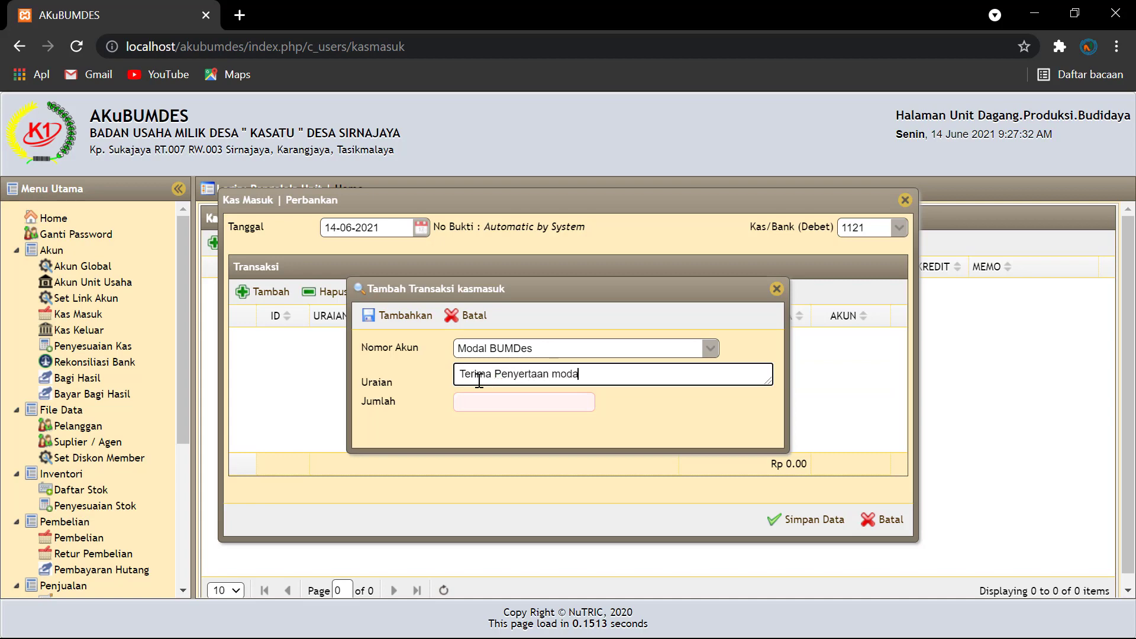
type("l desa")
left_click(509, 402)
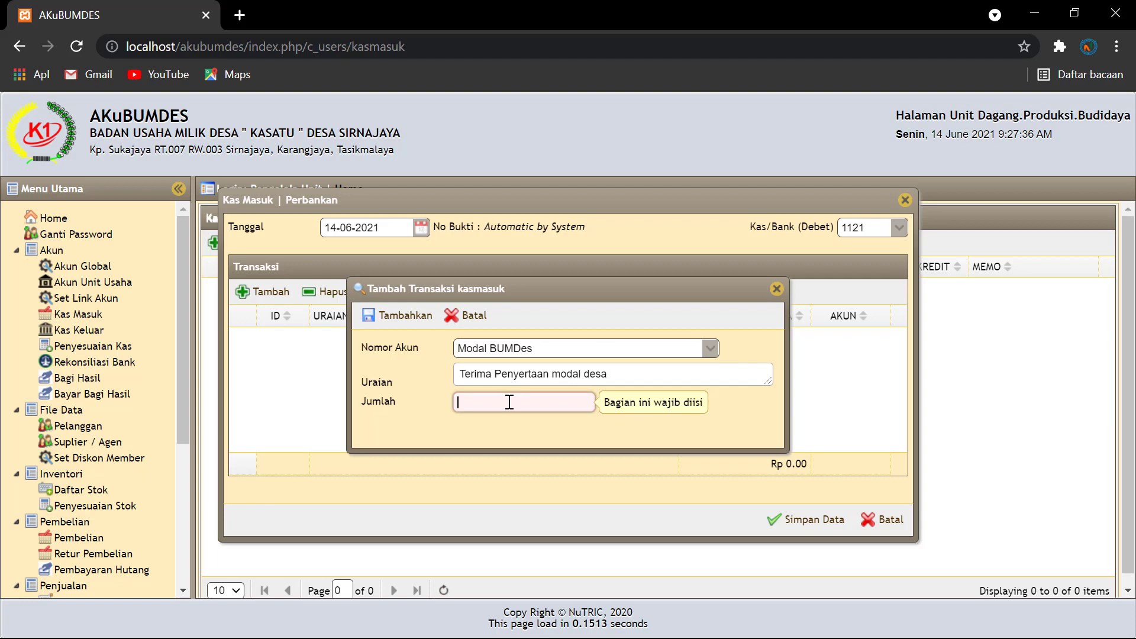
type("20.")
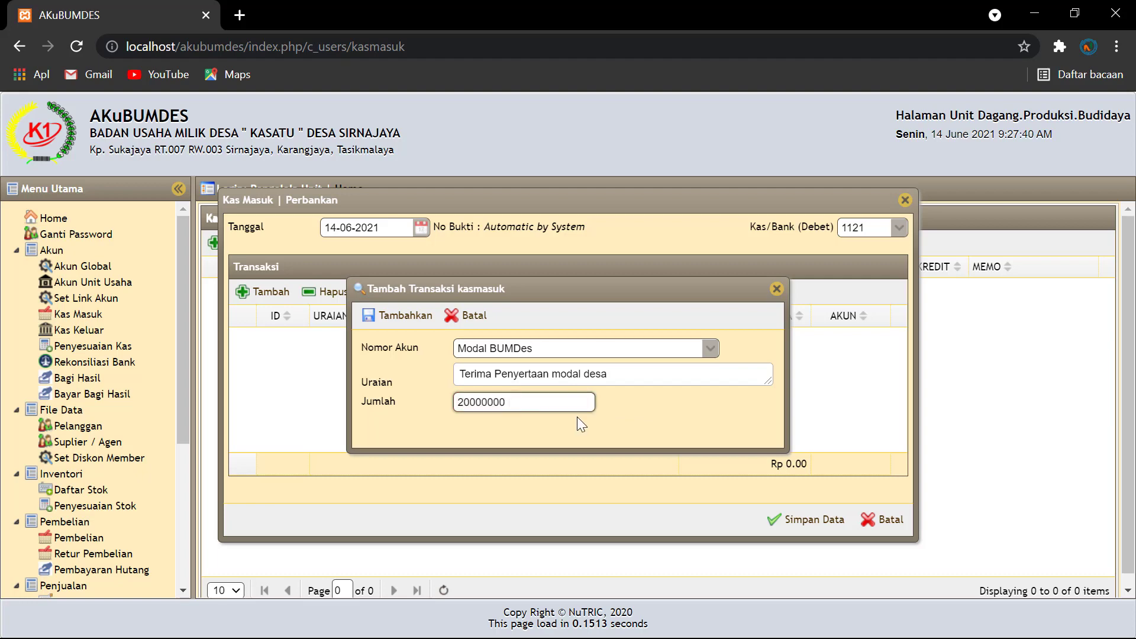
type("000.000")
left_click(677, 415)
left_click(566, 403)
left_click(402, 317)
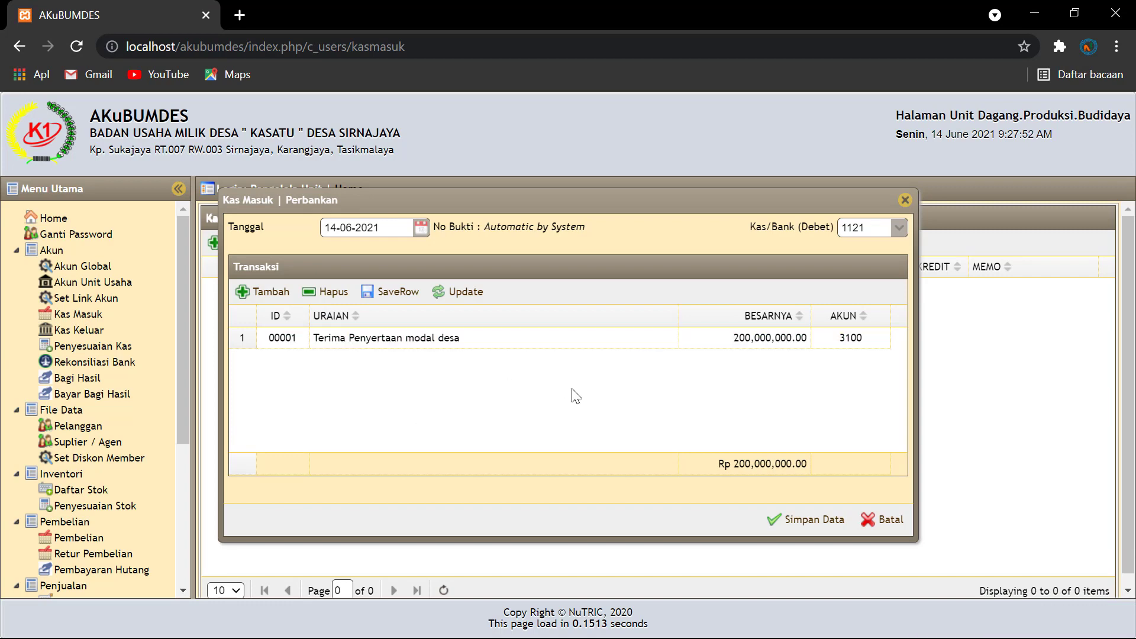
left_click(809, 523)
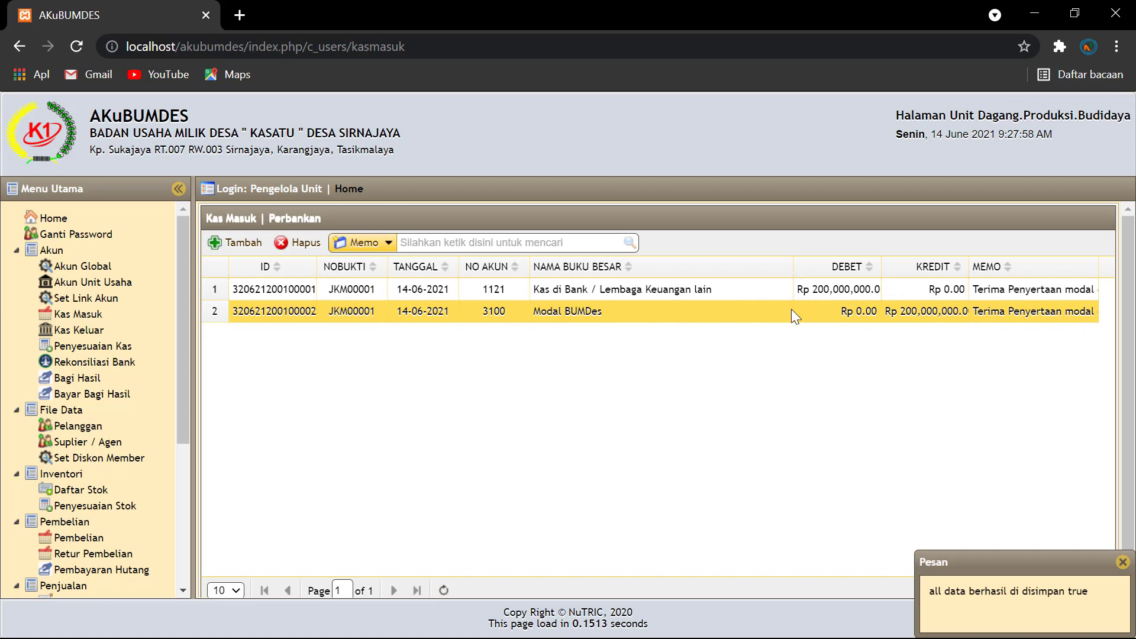
scroll(258, 444, "down", 1)
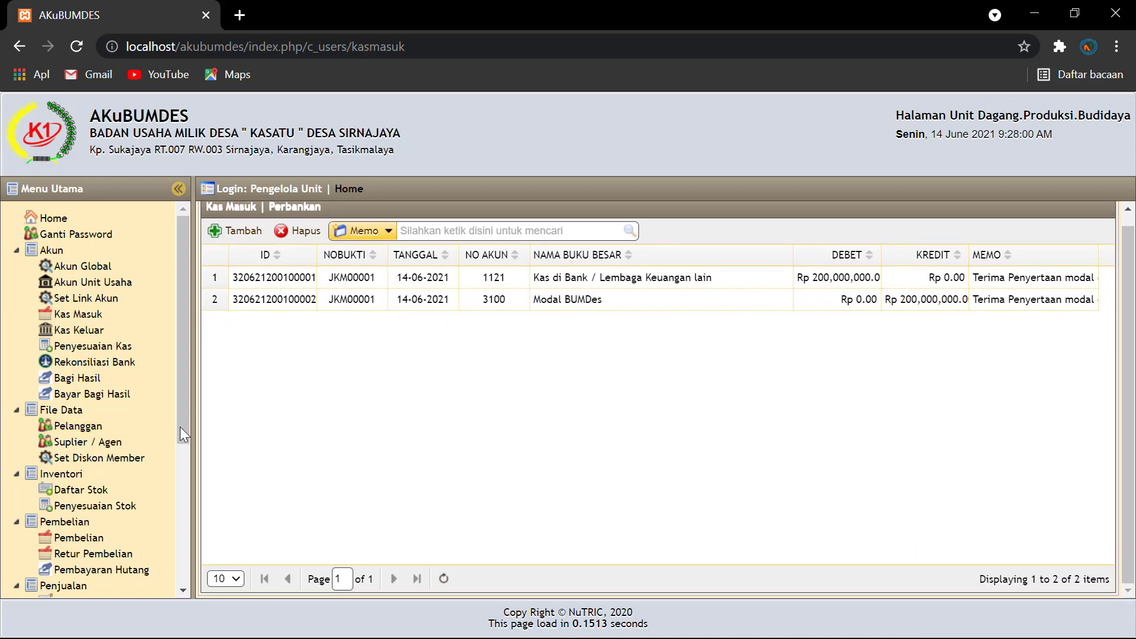
left_click_drag(180, 424, 175, 558)
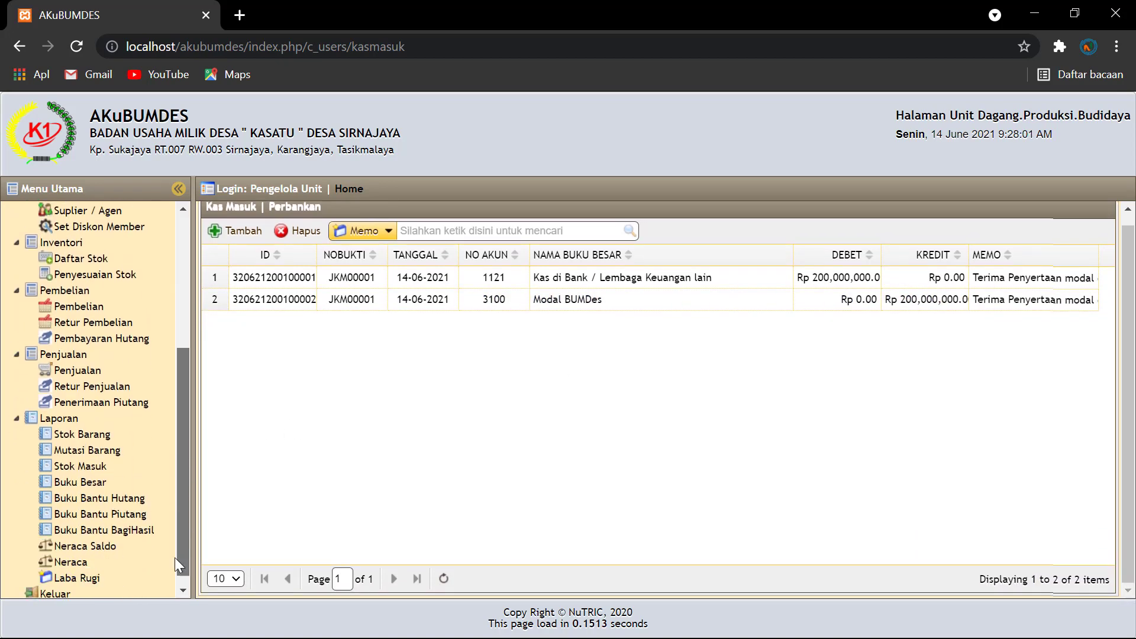
left_click(89, 561)
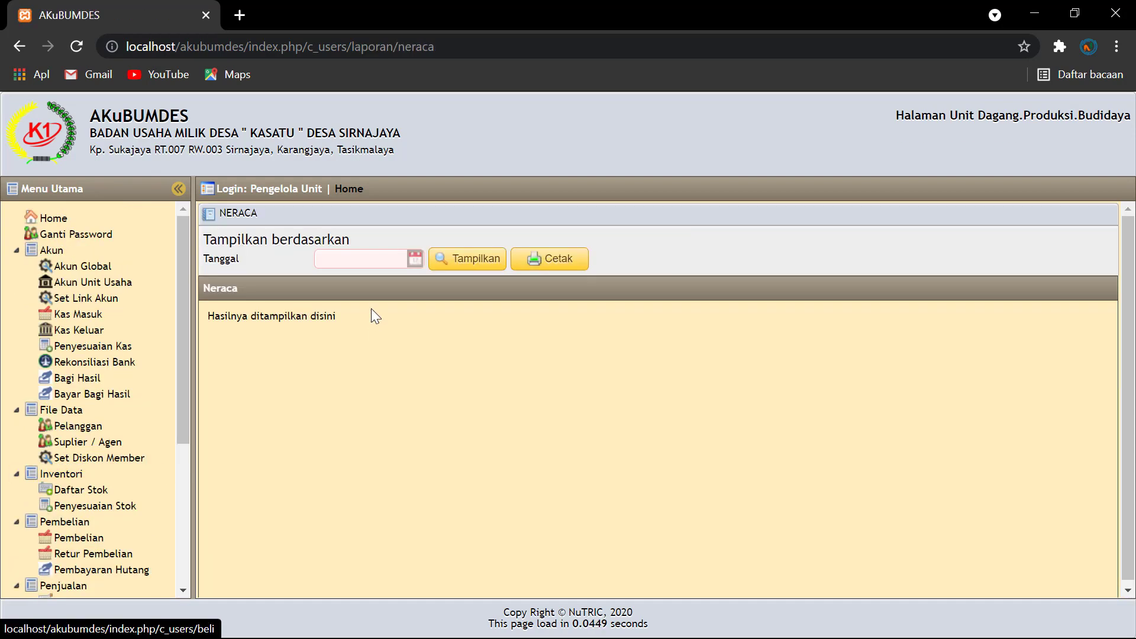
left_click(415, 258)
left_click(350, 356)
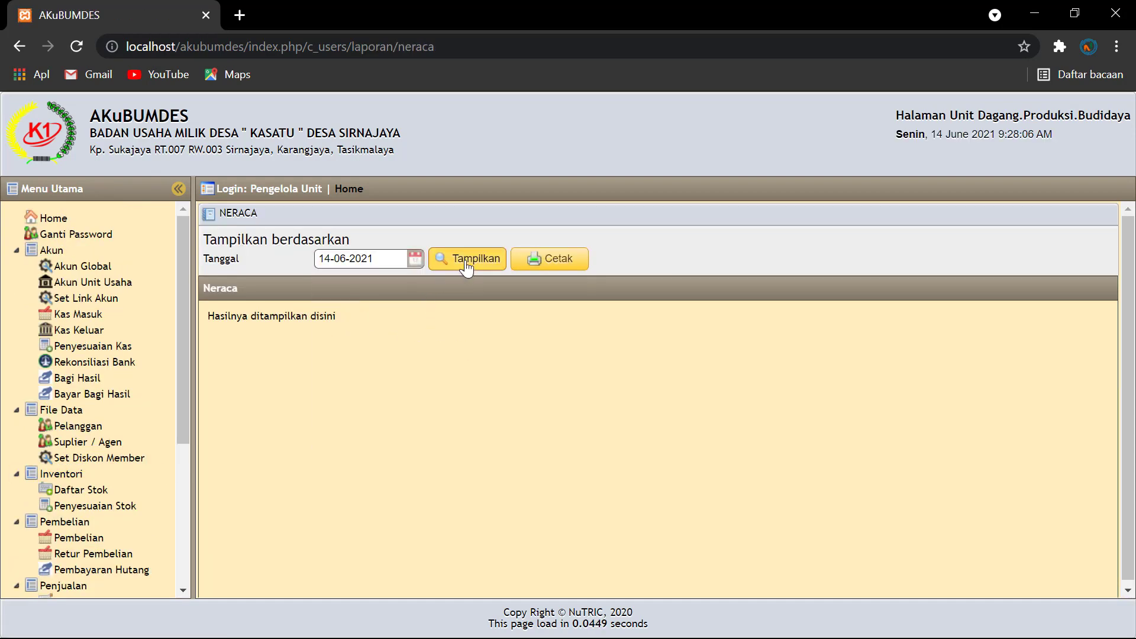
left_click(468, 261)
scroll(826, 517, "down", 2)
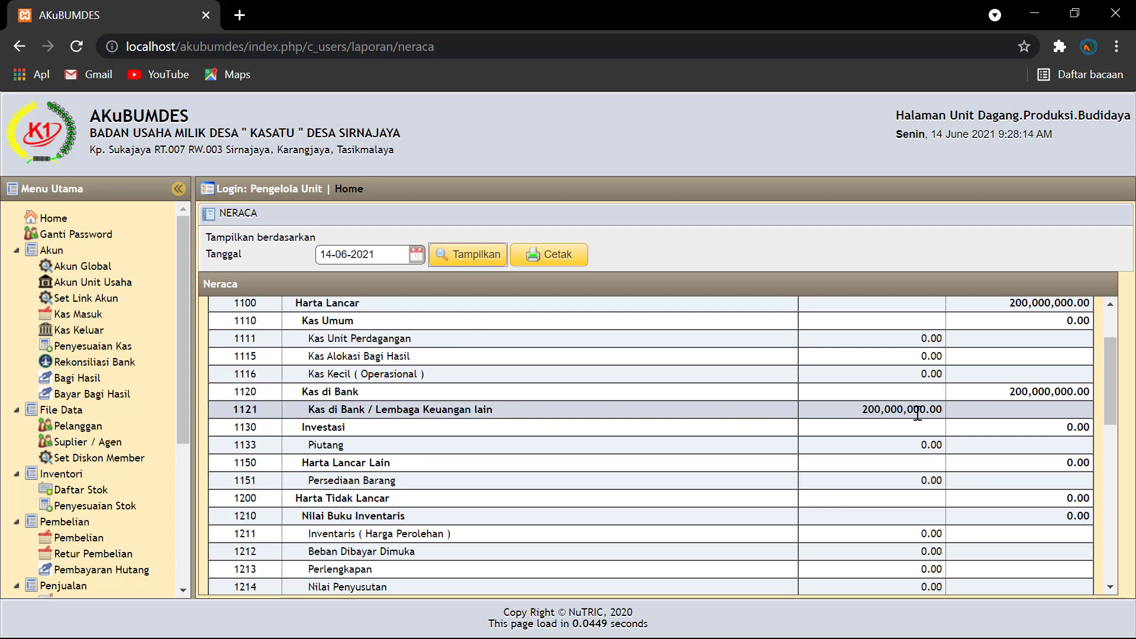
scroll(918, 408, "up", 3)
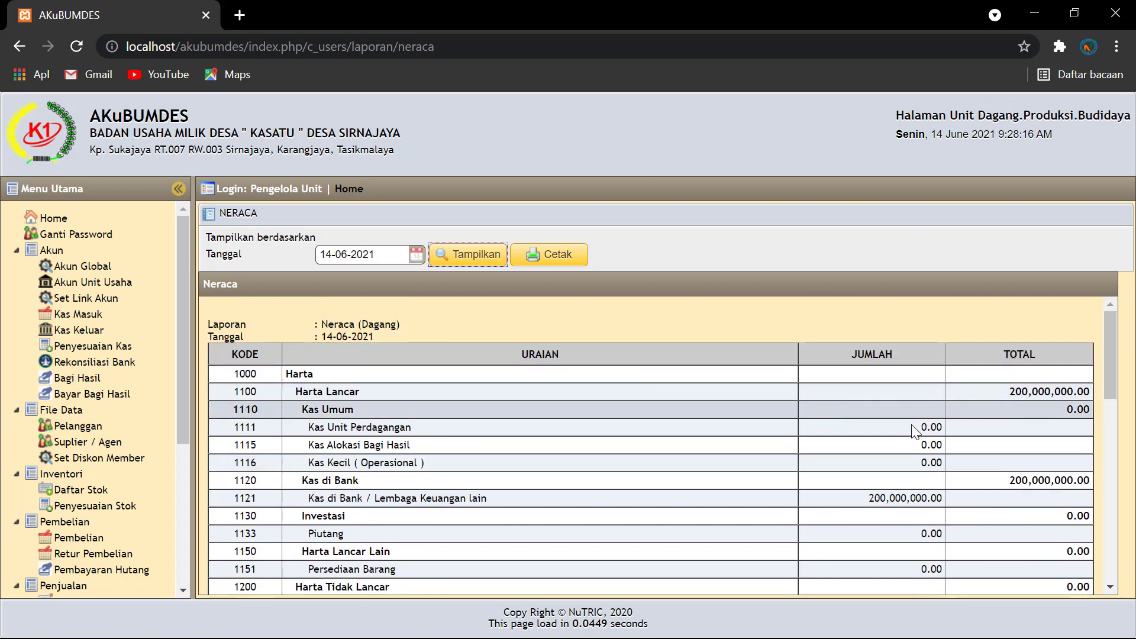
scroll(887, 420, "down", 1)
scroll(858, 424, "down", 8)
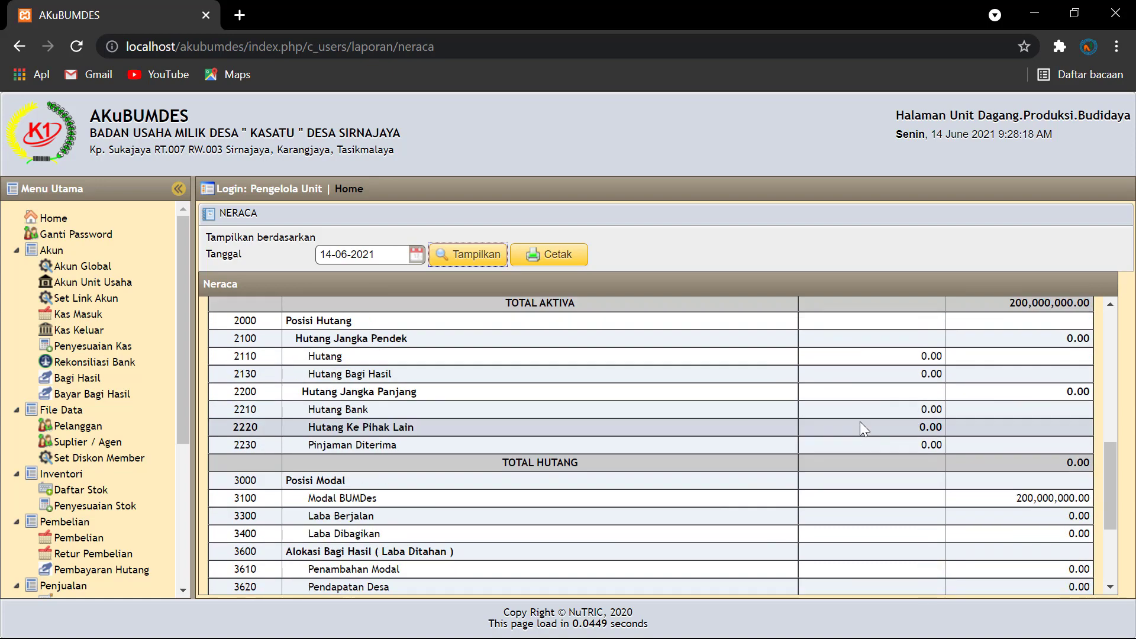
scroll(852, 400, "up", 2)
scroll(858, 393, "up", 5)
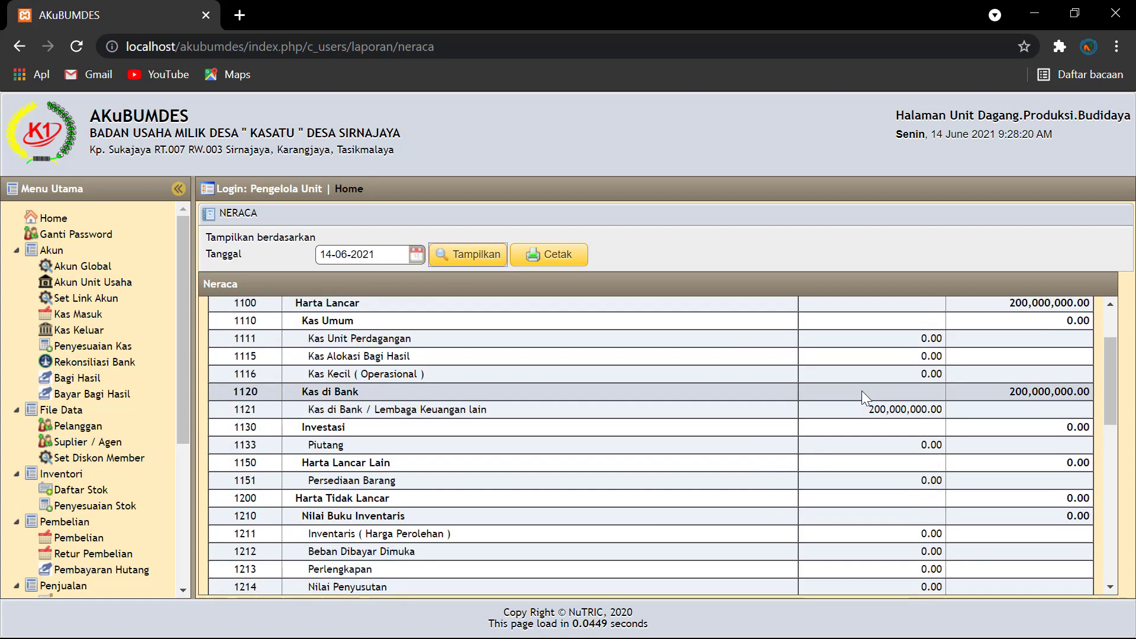
scroll(880, 389, "down", 8)
scroll(881, 395, "up", 4)
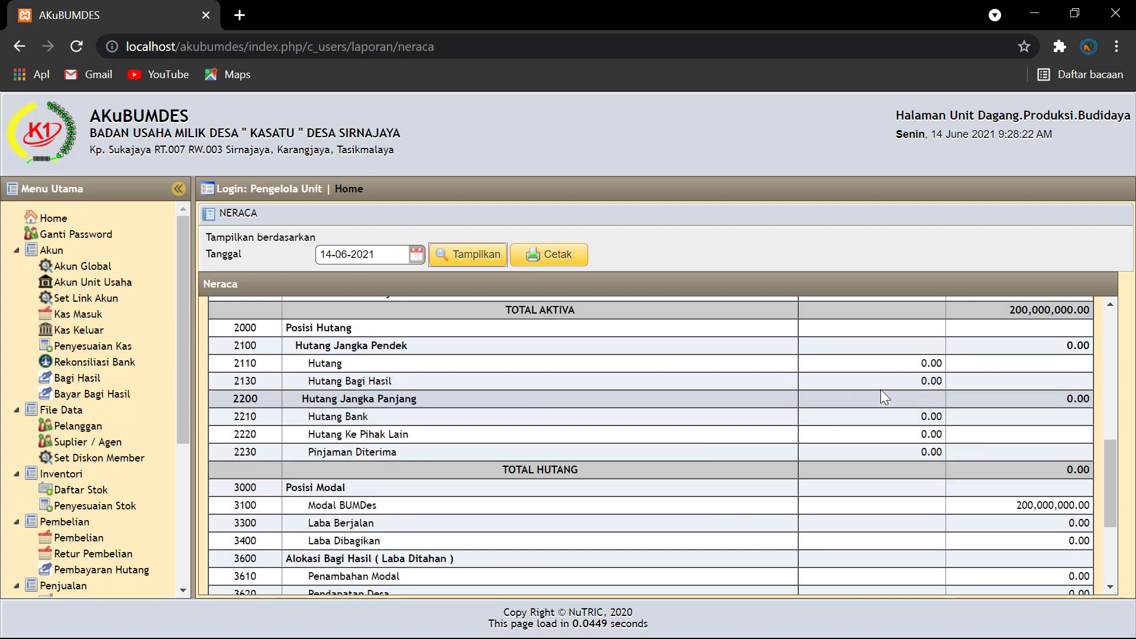
scroll(879, 408, "down", 2)
scroll(868, 436, "down", 3)
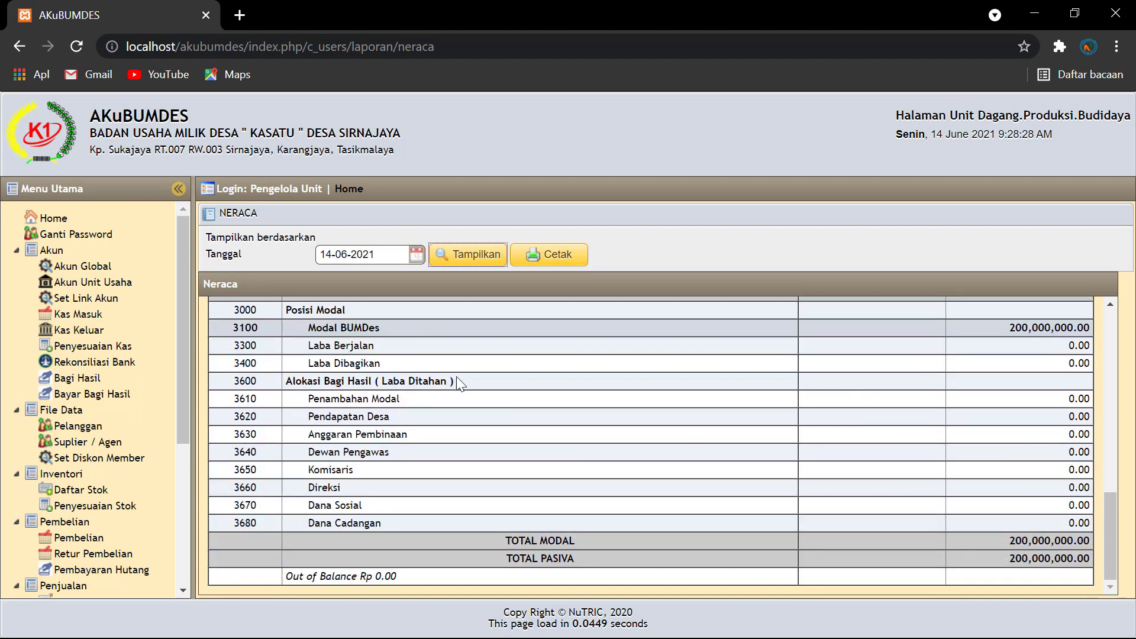
scroll(473, 391, "up", 10)
scroll(1071, 462, "down", 5)
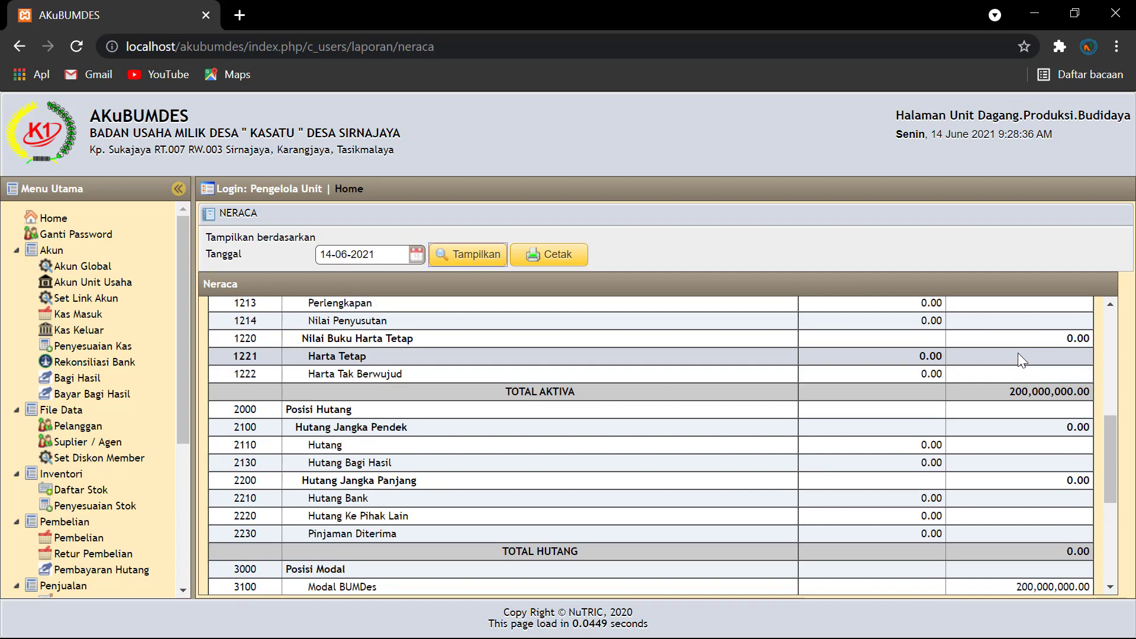
scroll(1019, 352, "down", 3)
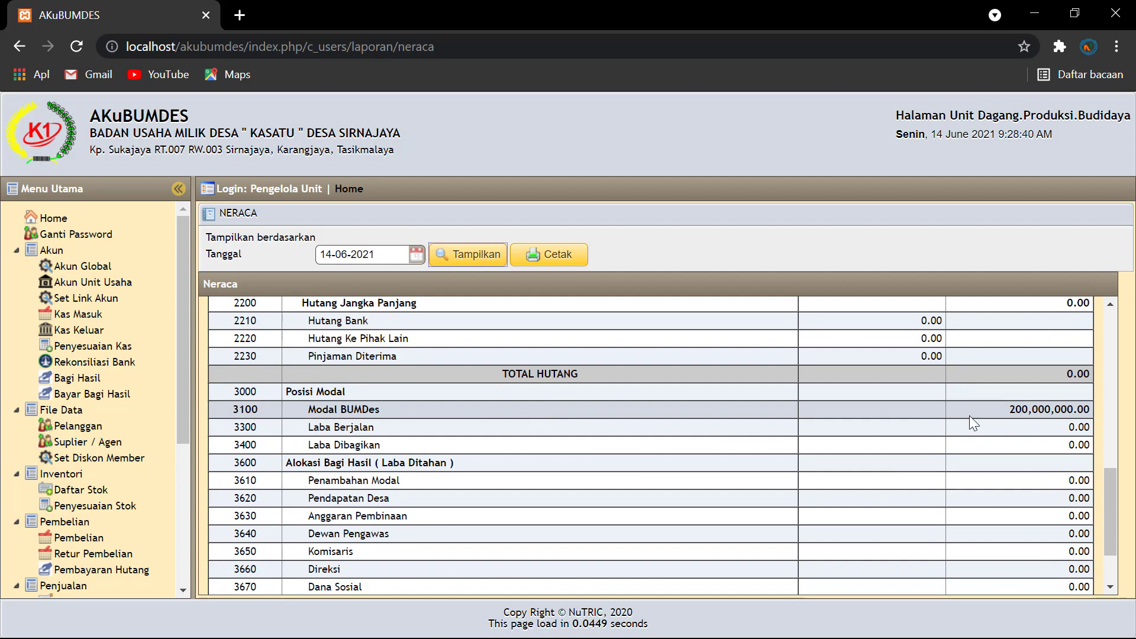
scroll(1023, 422, "down", 2)
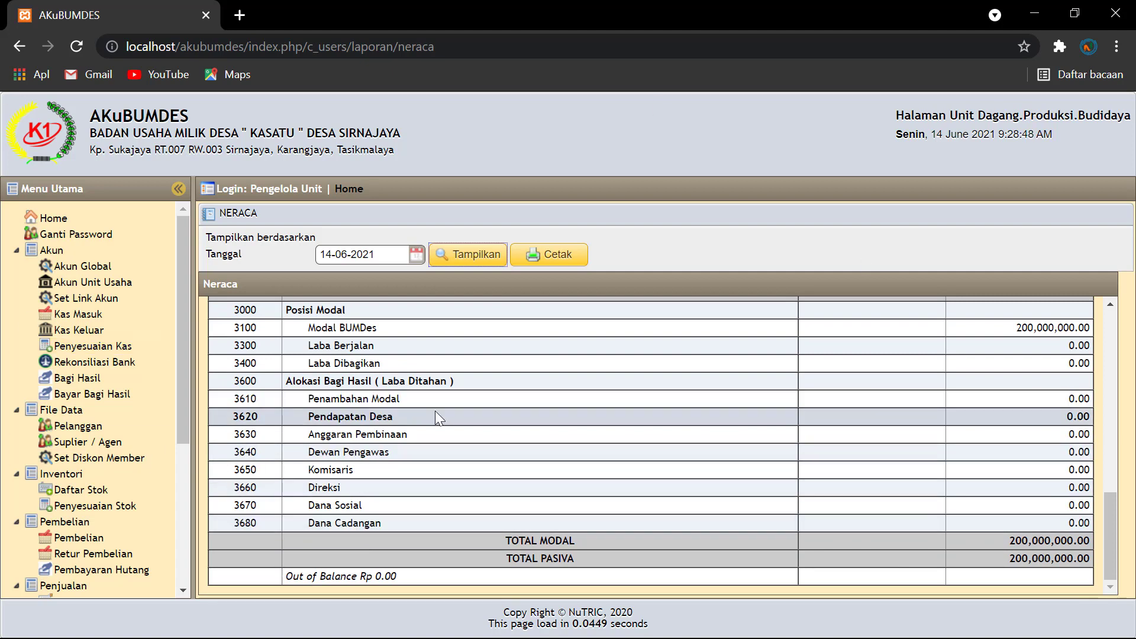
left_click(79, 317)
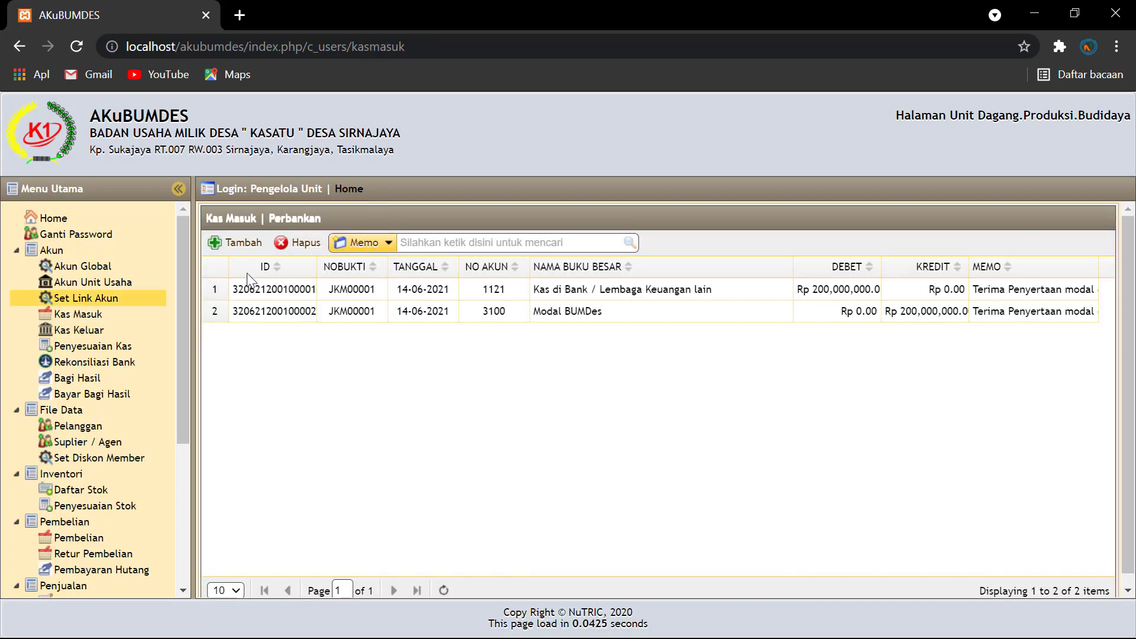
Step: Start a new cash receipt dated 14-06-2021 debiting 1111 Kas Unit Perdagangan
left_click(234, 243)
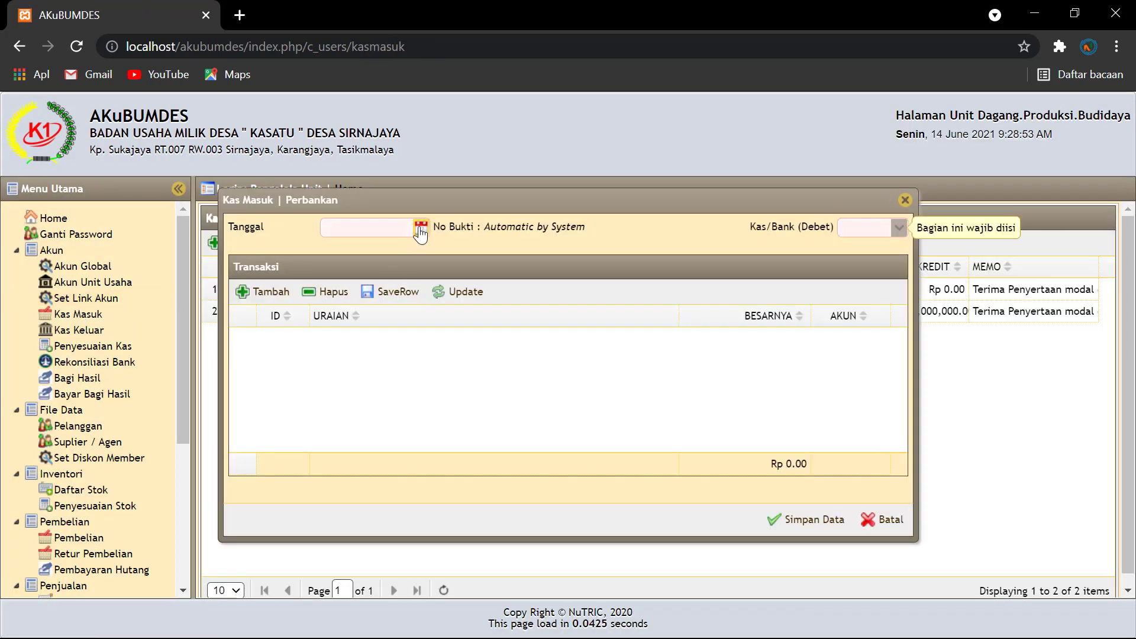
left_click(421, 227)
left_click(352, 329)
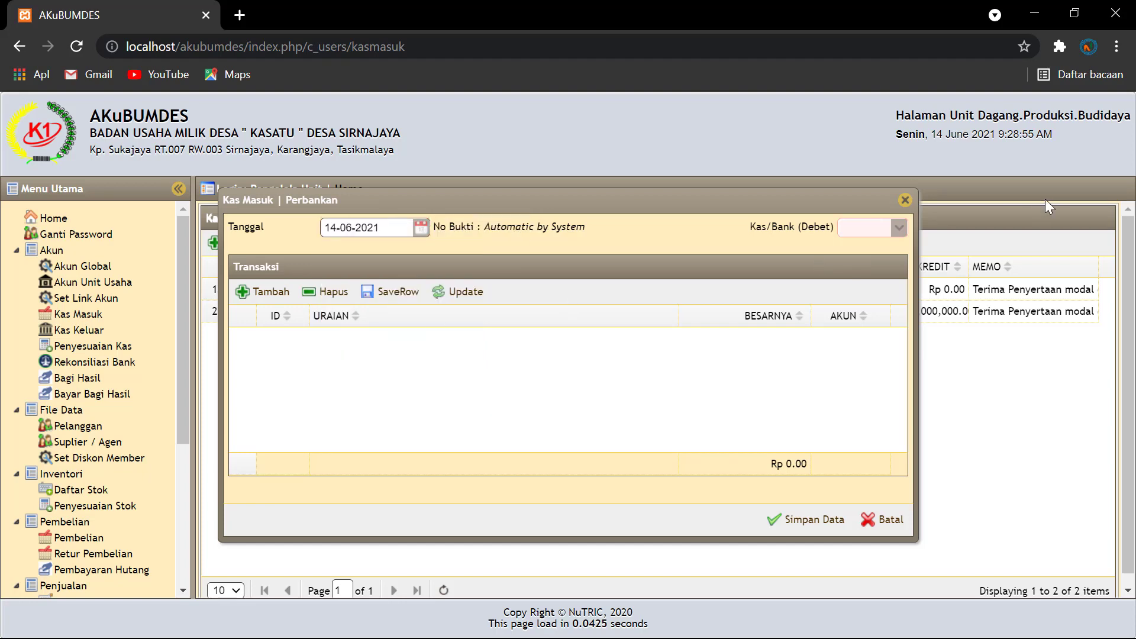
left_click(899, 227)
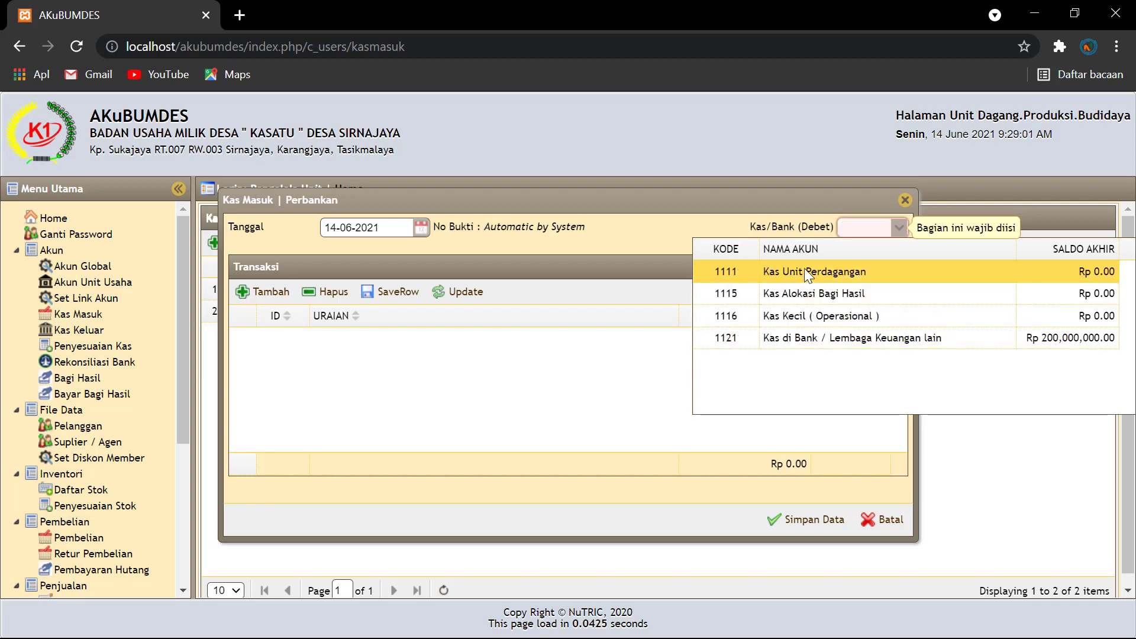
left_click(787, 271)
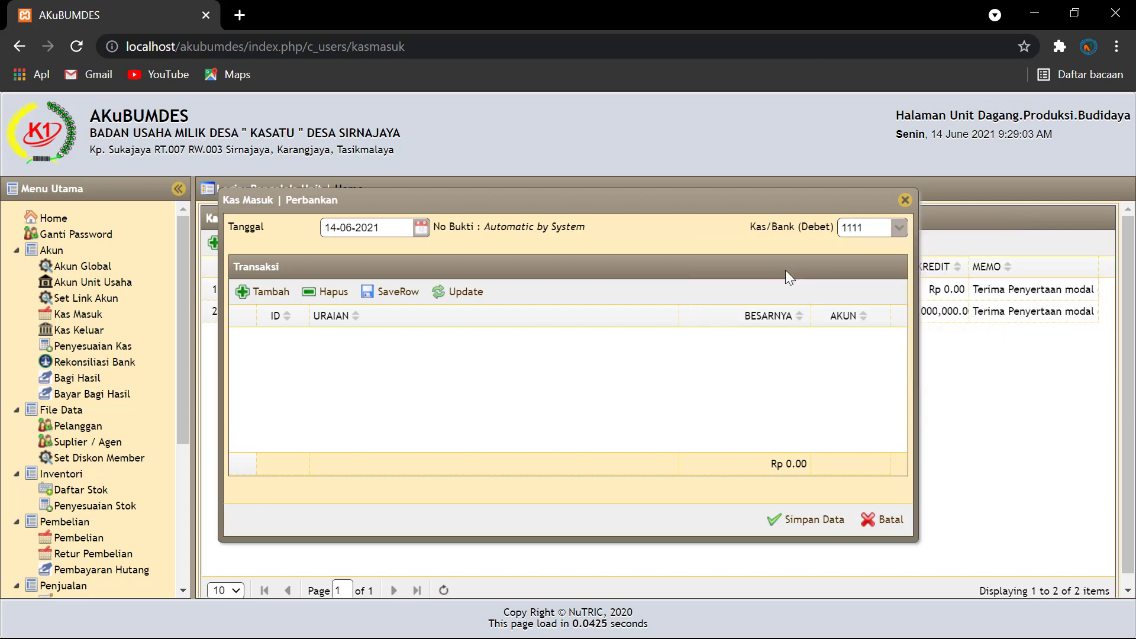
left_click(264, 291)
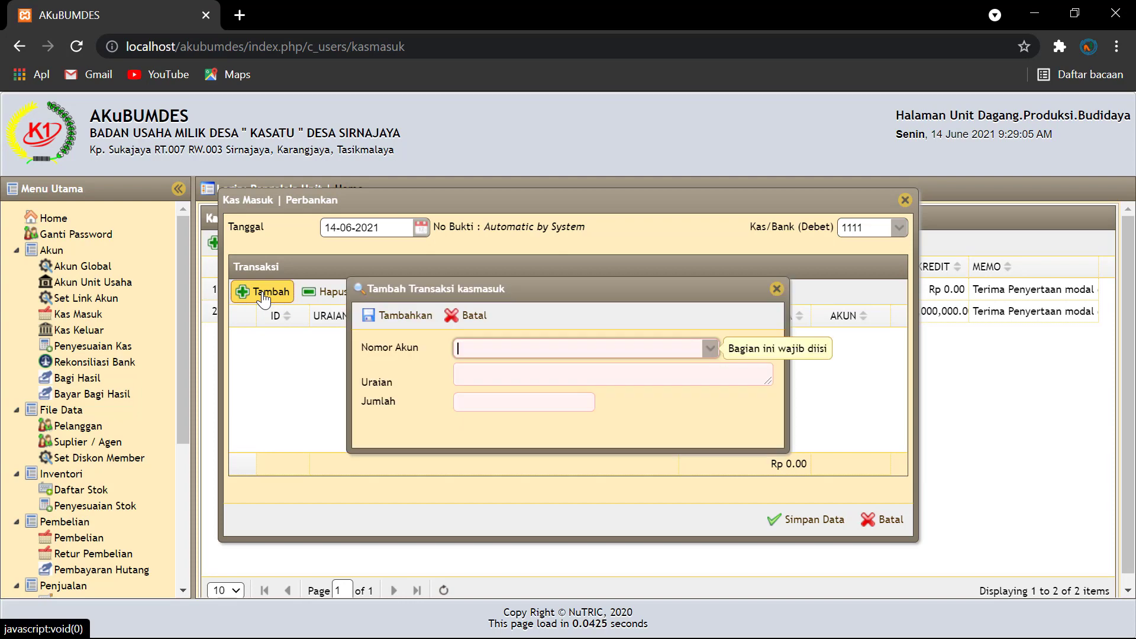
Step: Add a Rp 50,000,000 'Terima tunai penyertaan modal de' line credited to Modal BUMDes
left_click(710, 348)
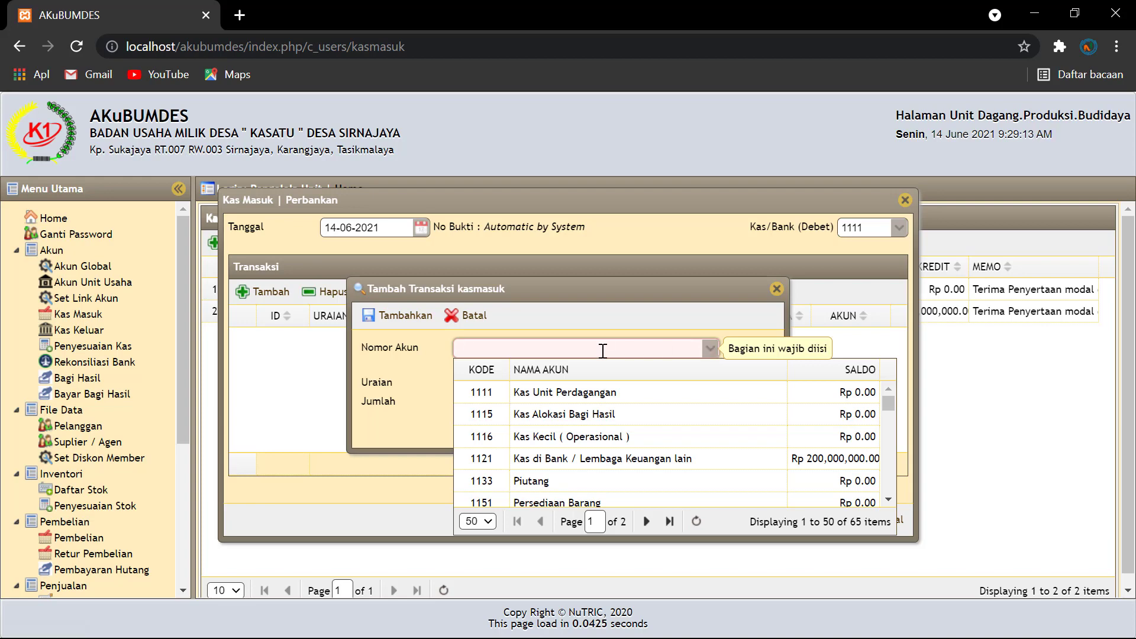
type("modal")
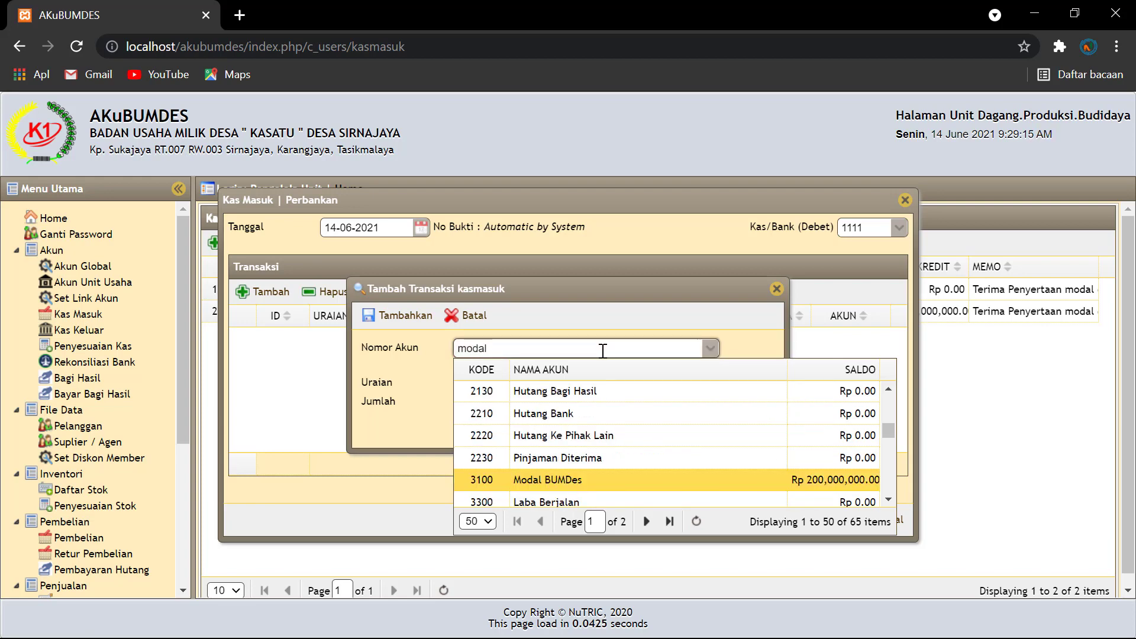
left_click(550, 479)
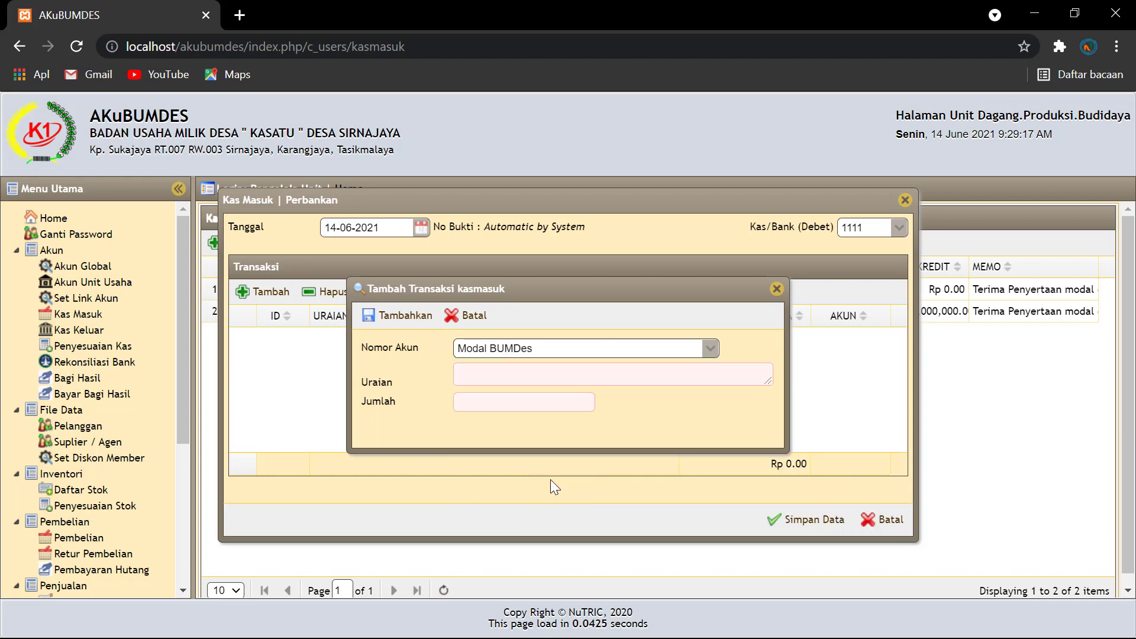
left_click(463, 376)
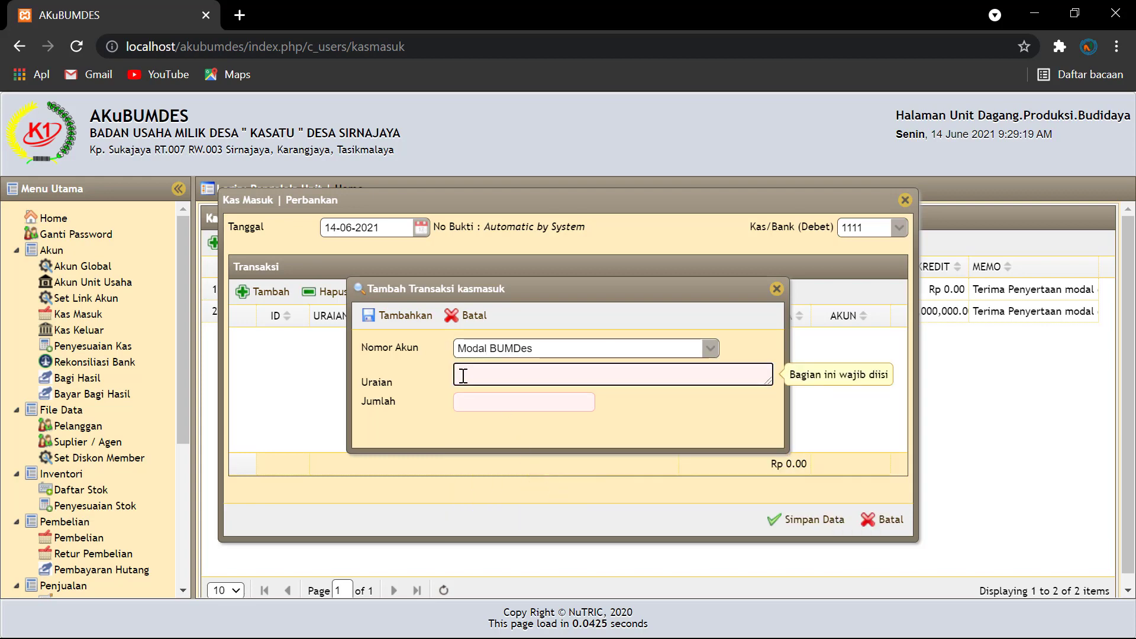
type("Terima tu")
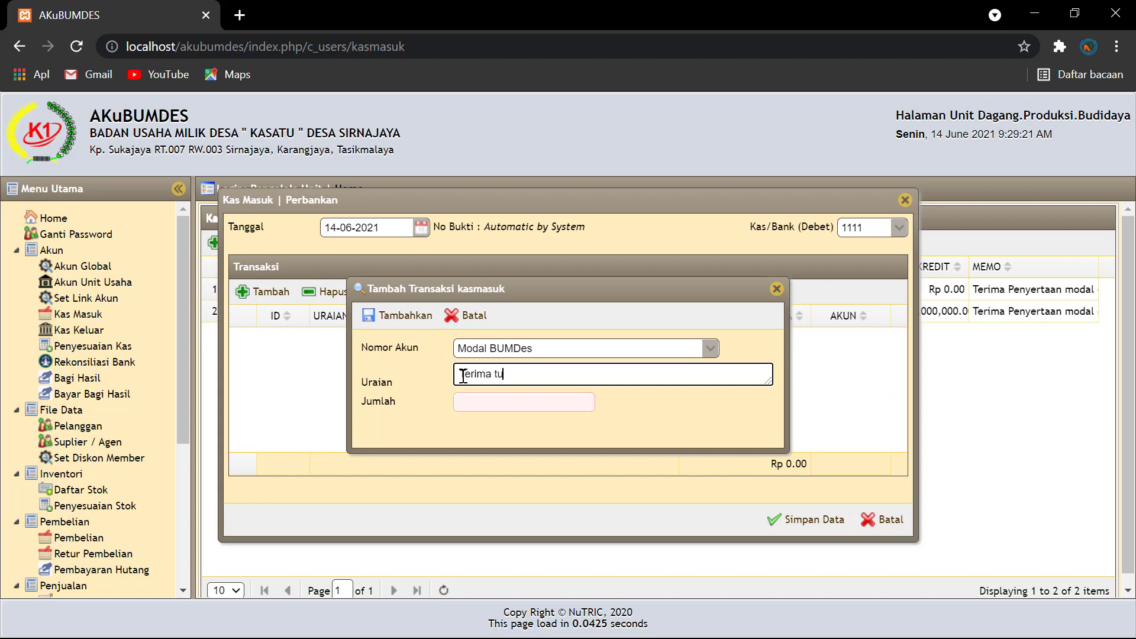
type("nai penyertaan modal desa")
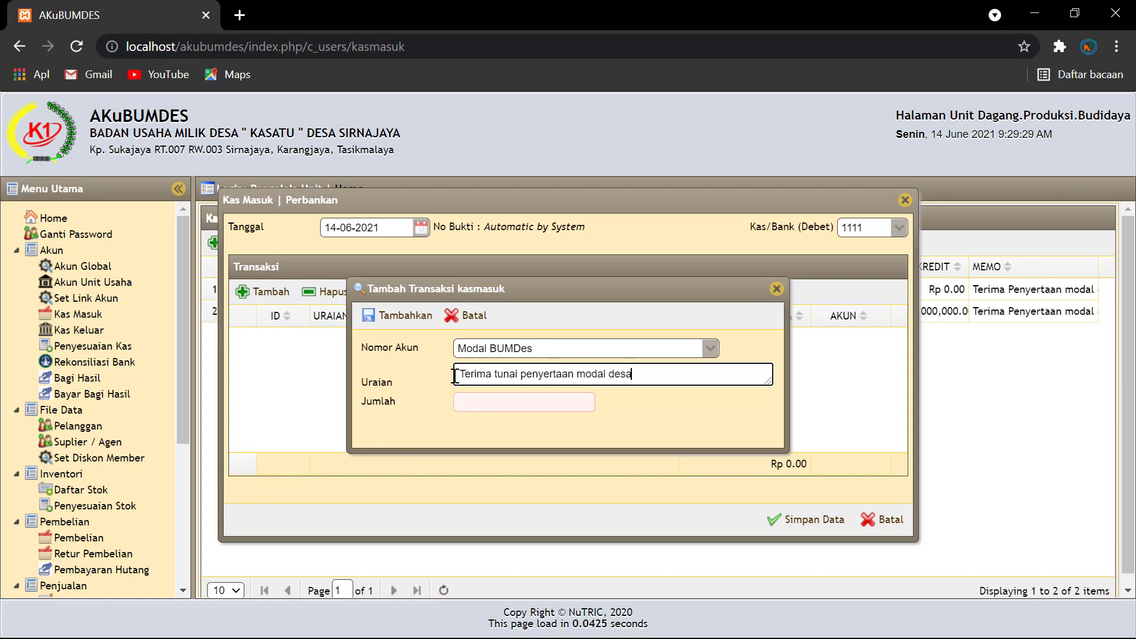
left_click(479, 401)
type("5")
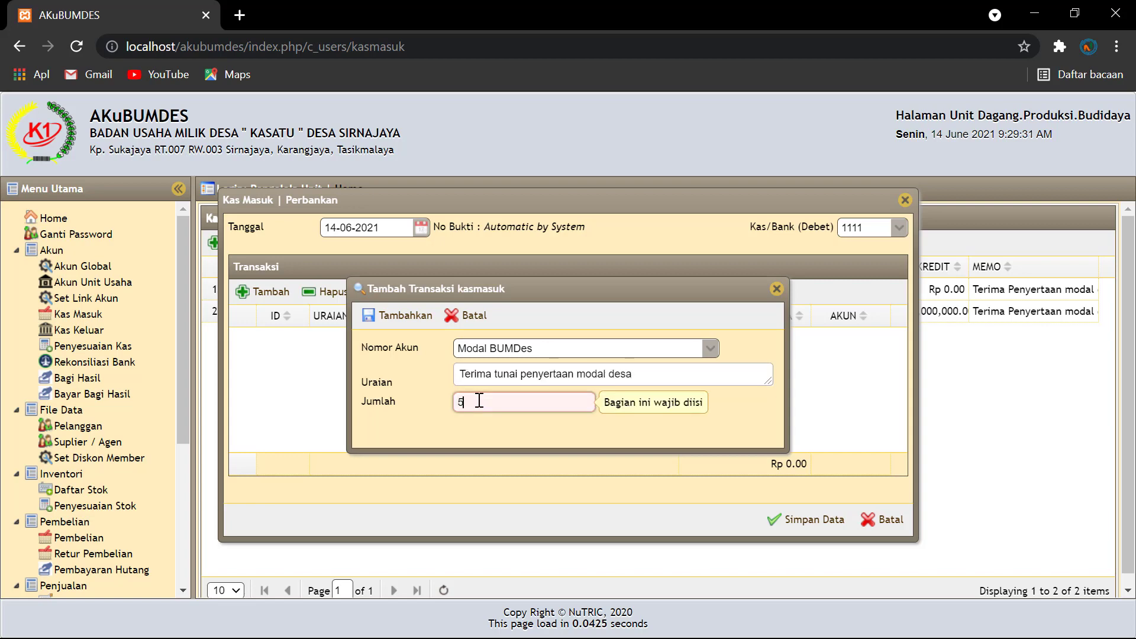
type("0.")
type("00")
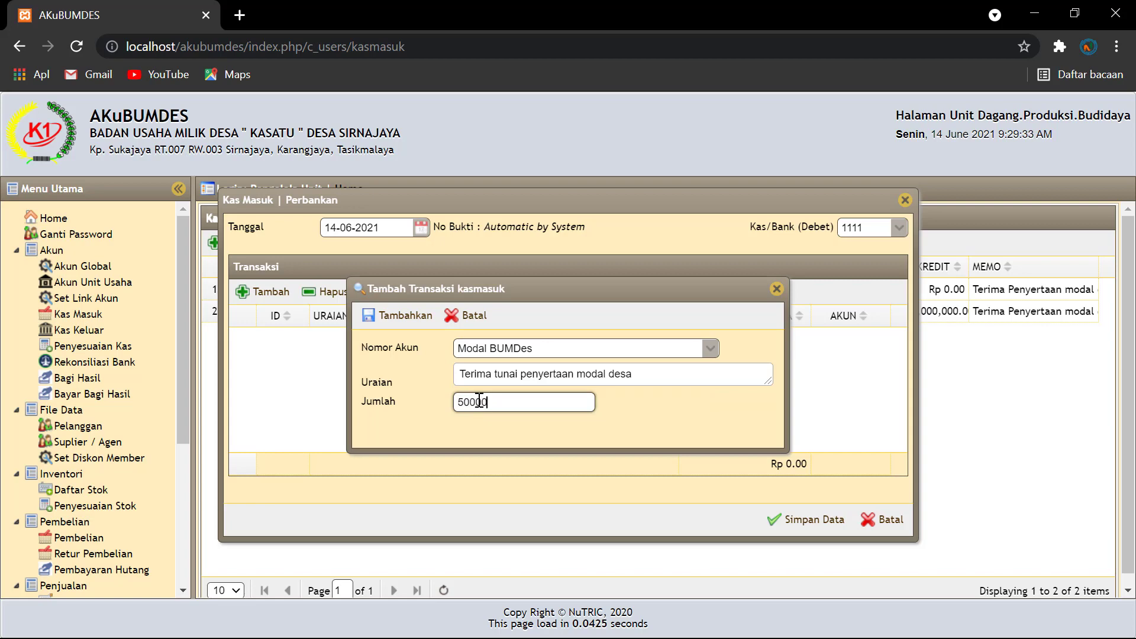
type("0.000")
left_click(620, 423)
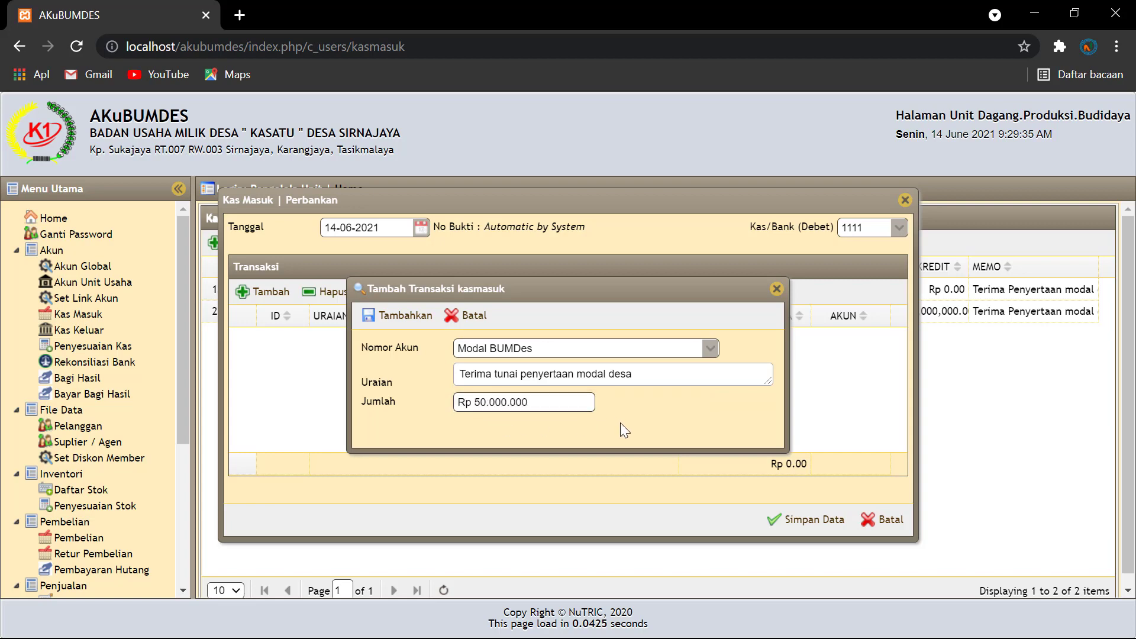
left_click(412, 317)
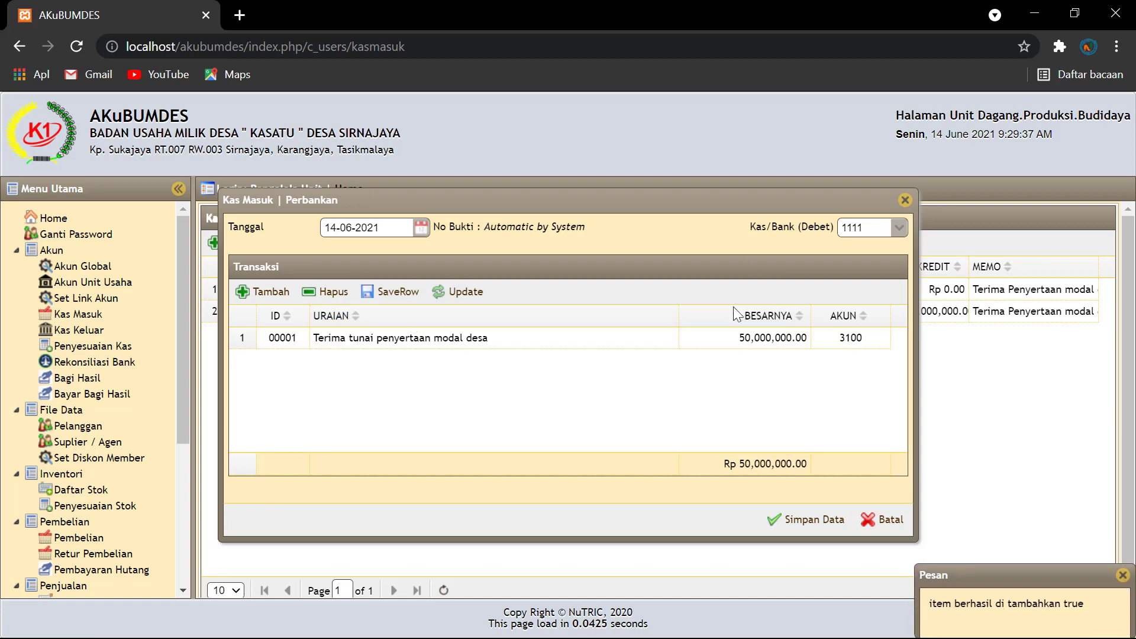
Step: Save receipt JKM00002 and compare both Modal BUMDes credits in the Kas Masuk list
left_click(807, 520)
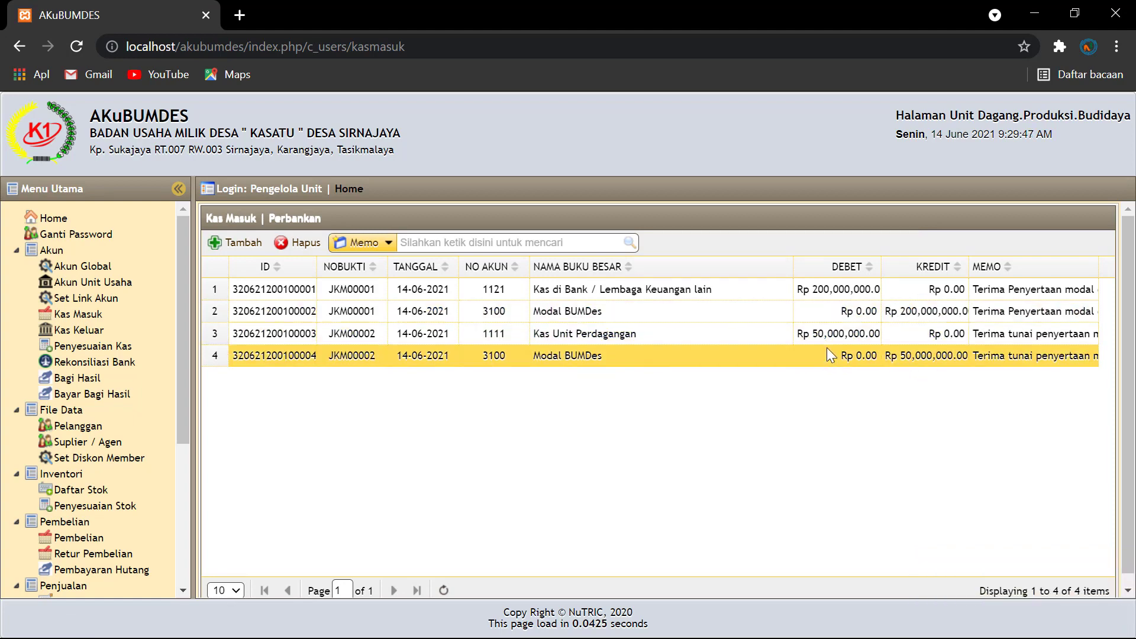
left_click(822, 312)
left_click(813, 362)
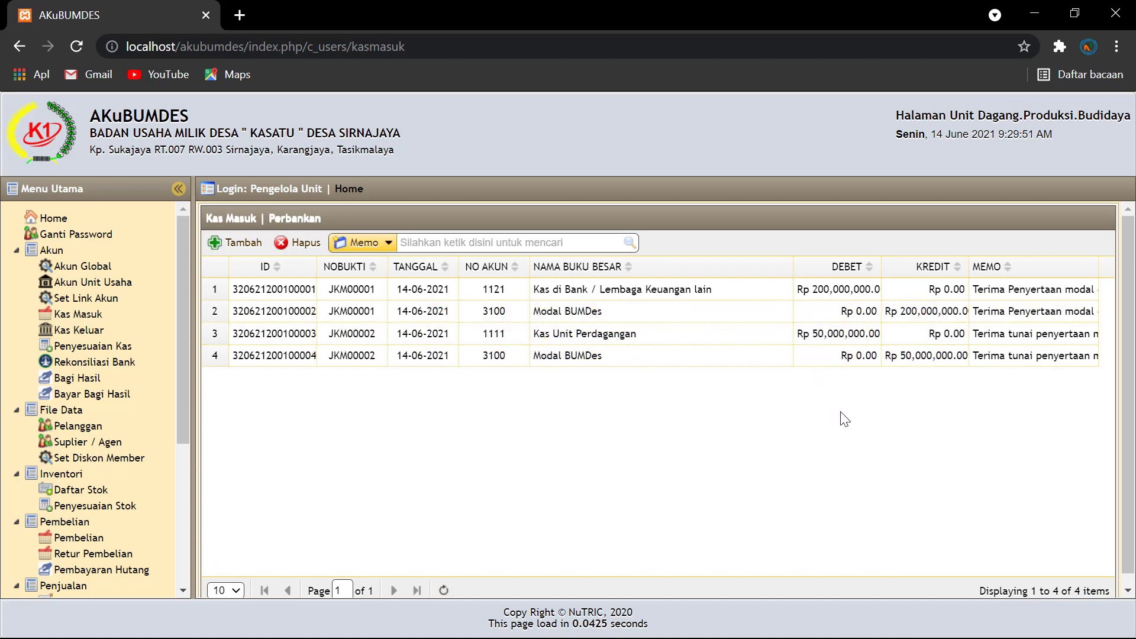
left_click_drag(180, 444, 173, 571)
Step: Show the Neraca for 14-06-2021 and check both totals at 250,000,000.00, out of balance Rp 0.00
left_click(69, 551)
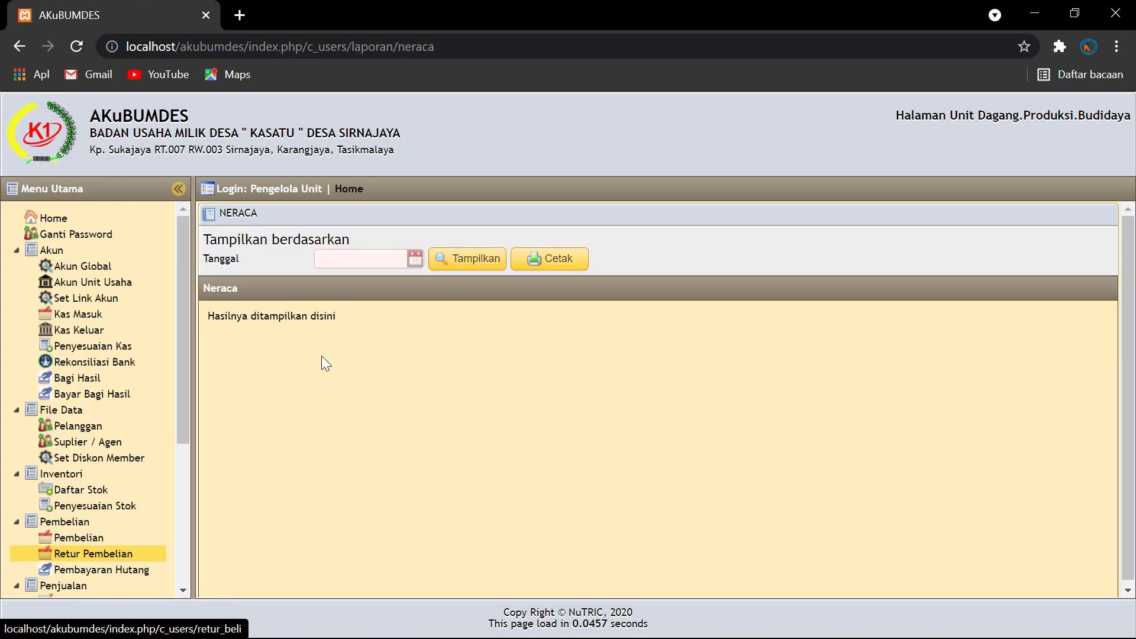
left_click(416, 261)
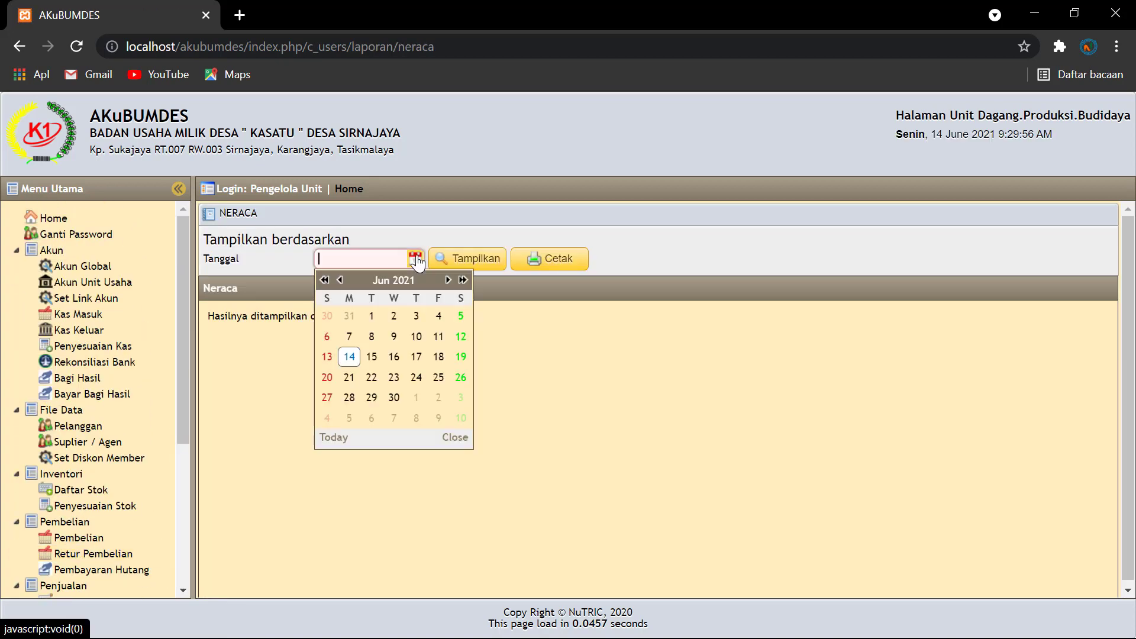
left_click(355, 359)
left_click(472, 263)
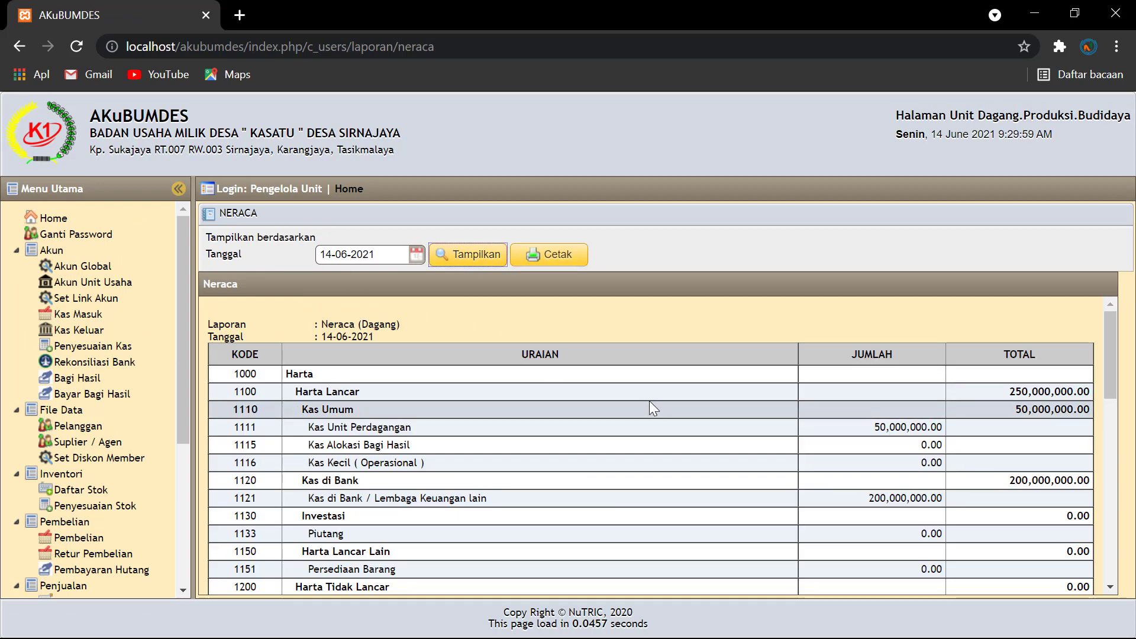
scroll(845, 446, "down", 3)
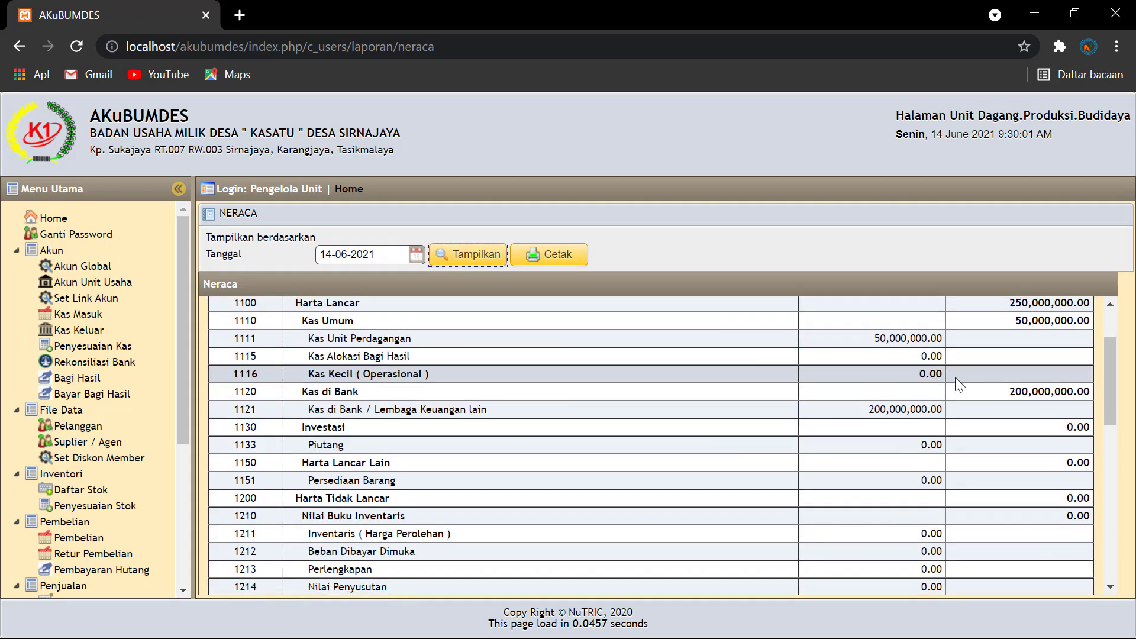
scroll(958, 384, "up", 3)
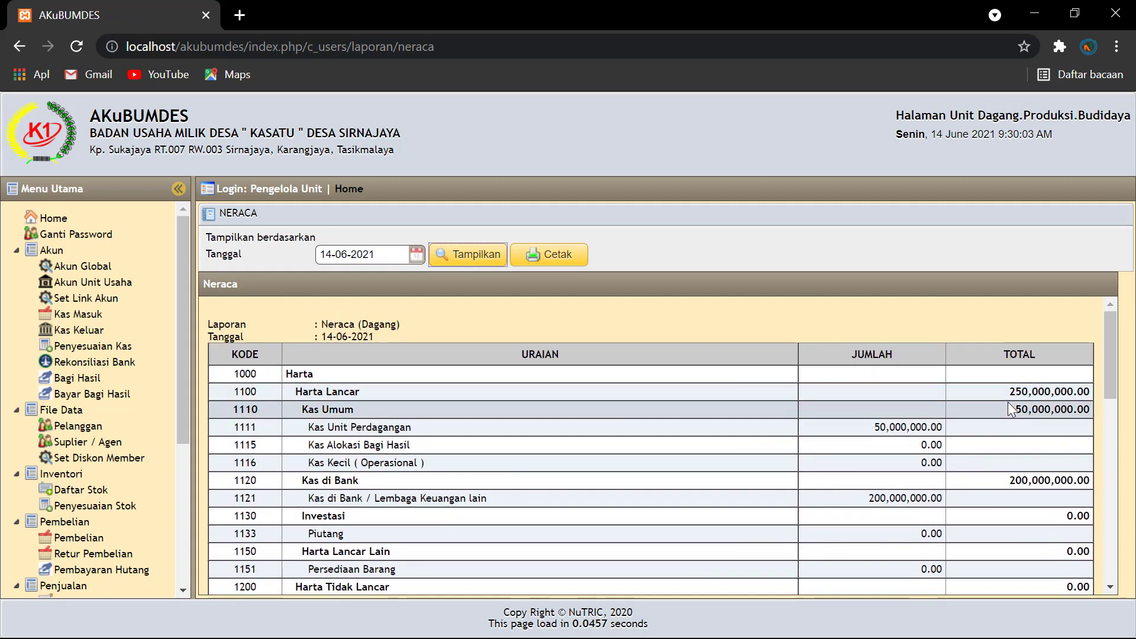
scroll(1009, 405, "down", 5)
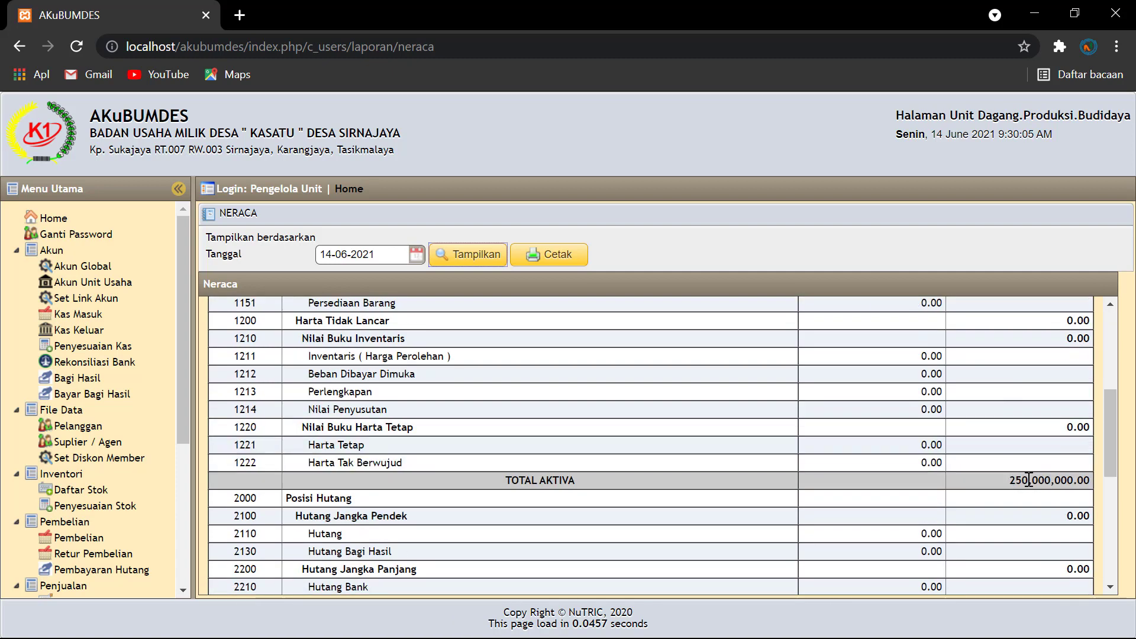
scroll(1005, 417, "up", 3)
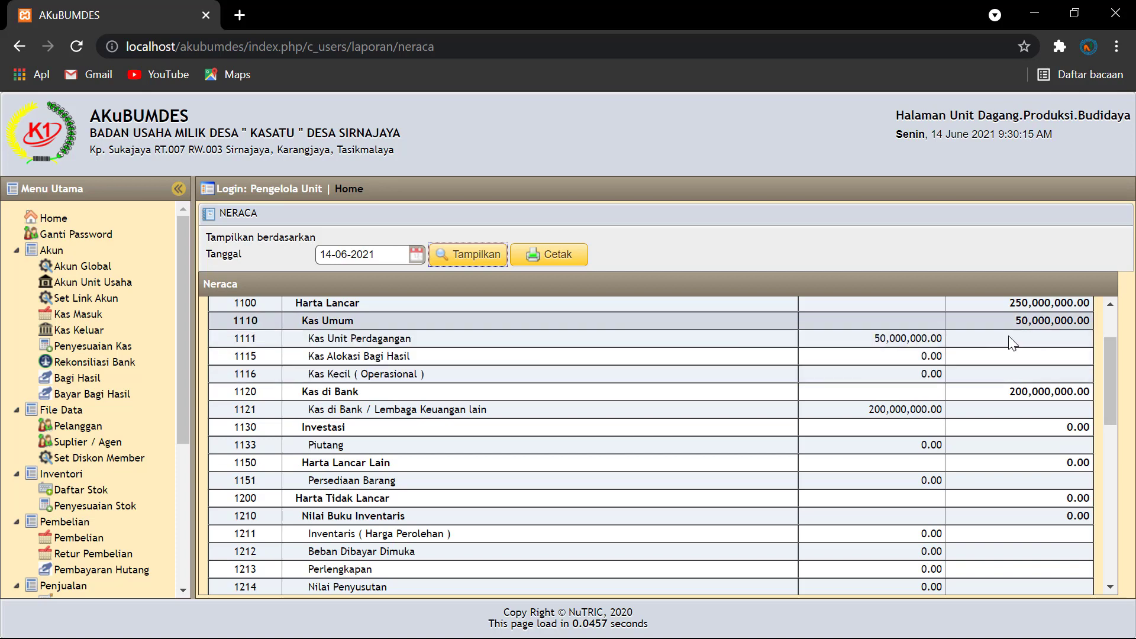
scroll(1011, 340, "down", 3)
scroll(1010, 342, "down", 3)
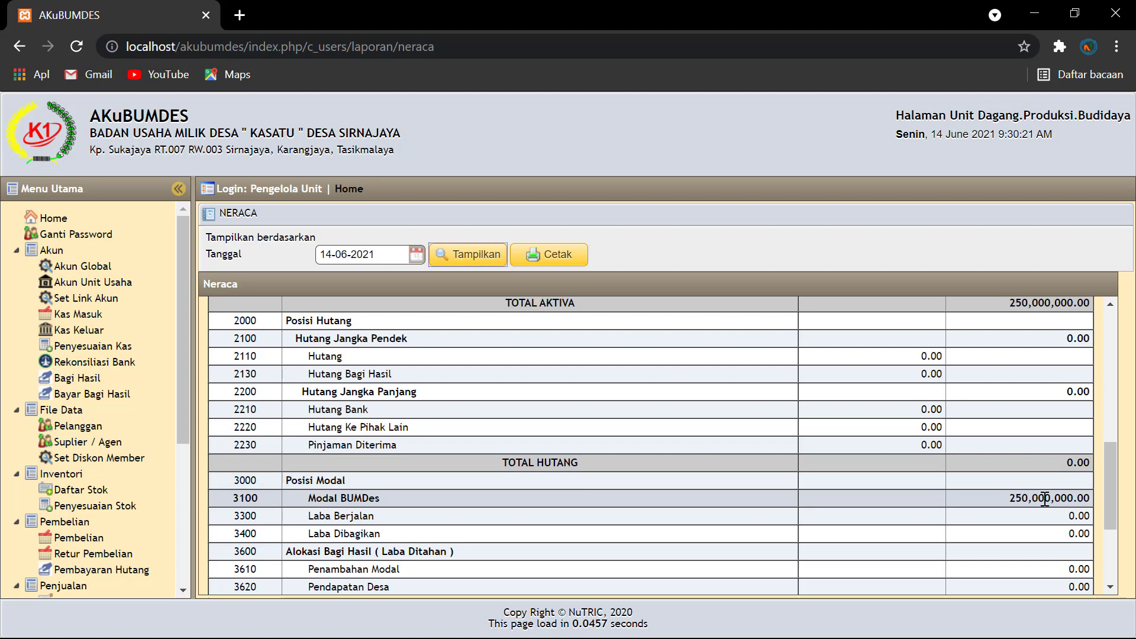
scroll(1045, 499, "down", 3)
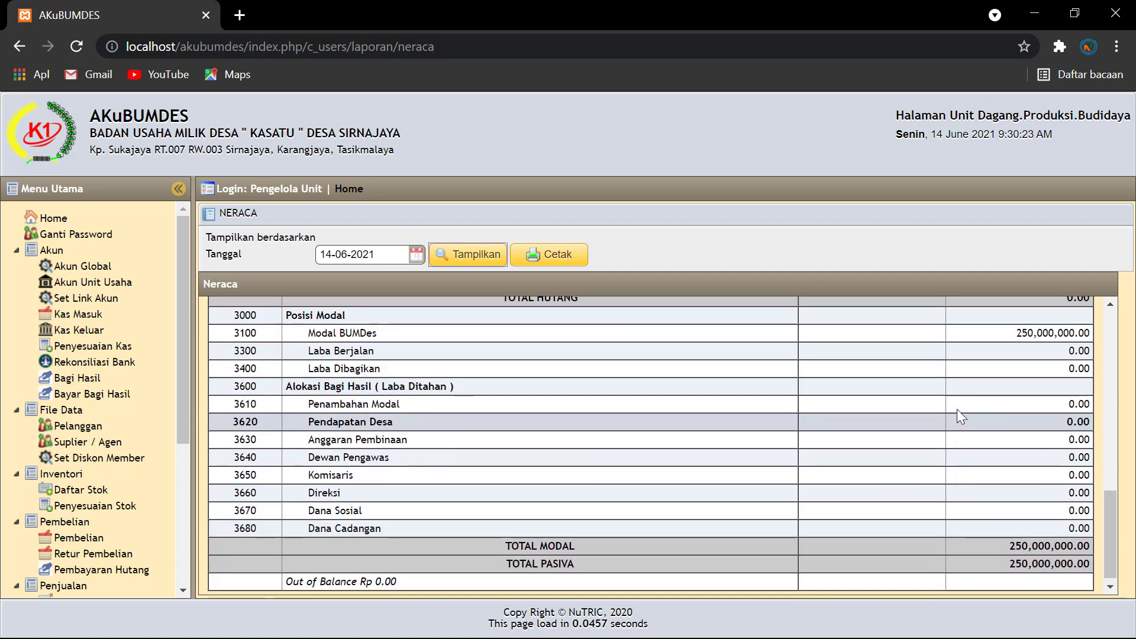
scroll(957, 417, "up", 3)
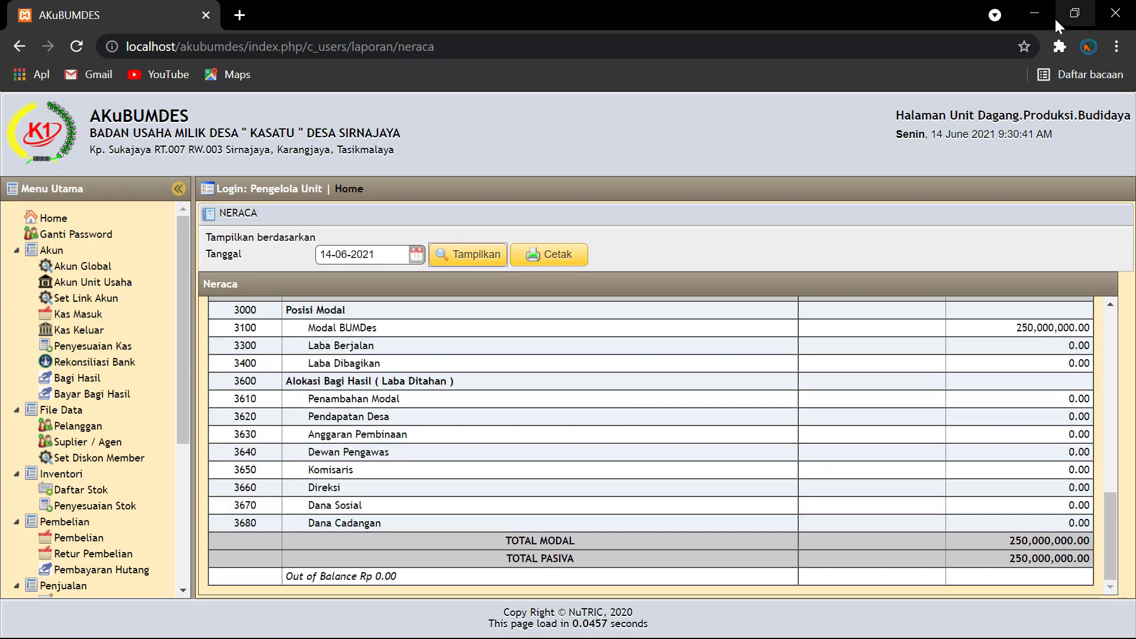
Step: Open the HUTANG note in Notepad (Rp.100.000.000 bank loan, Rp.25.000.000 capital), then minimize it
left_click(1033, 13)
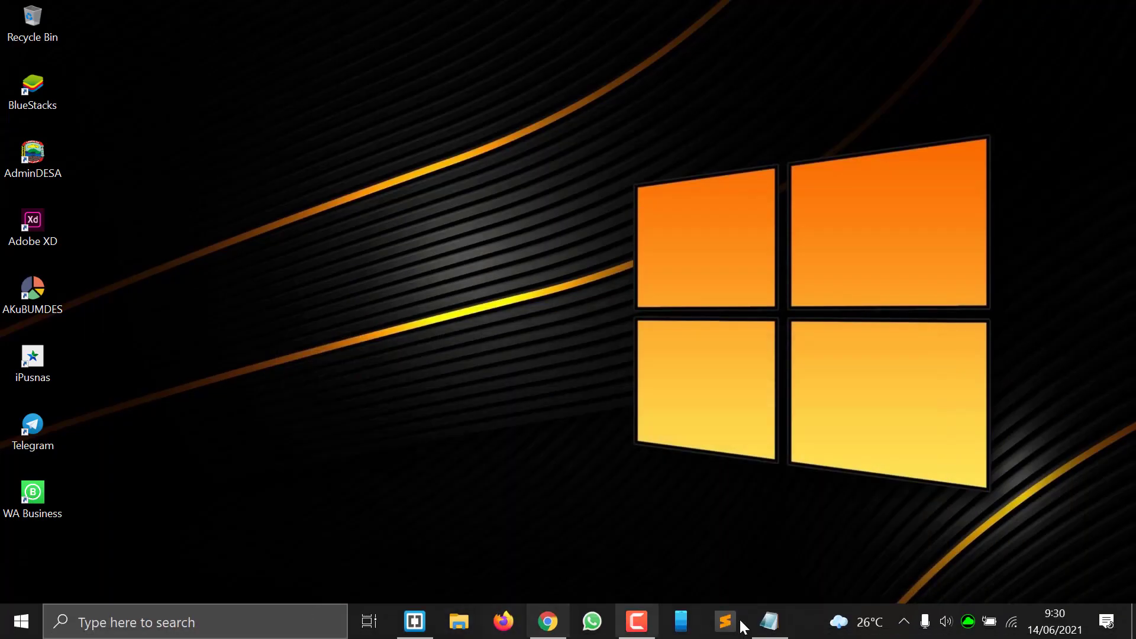
left_click(770, 621)
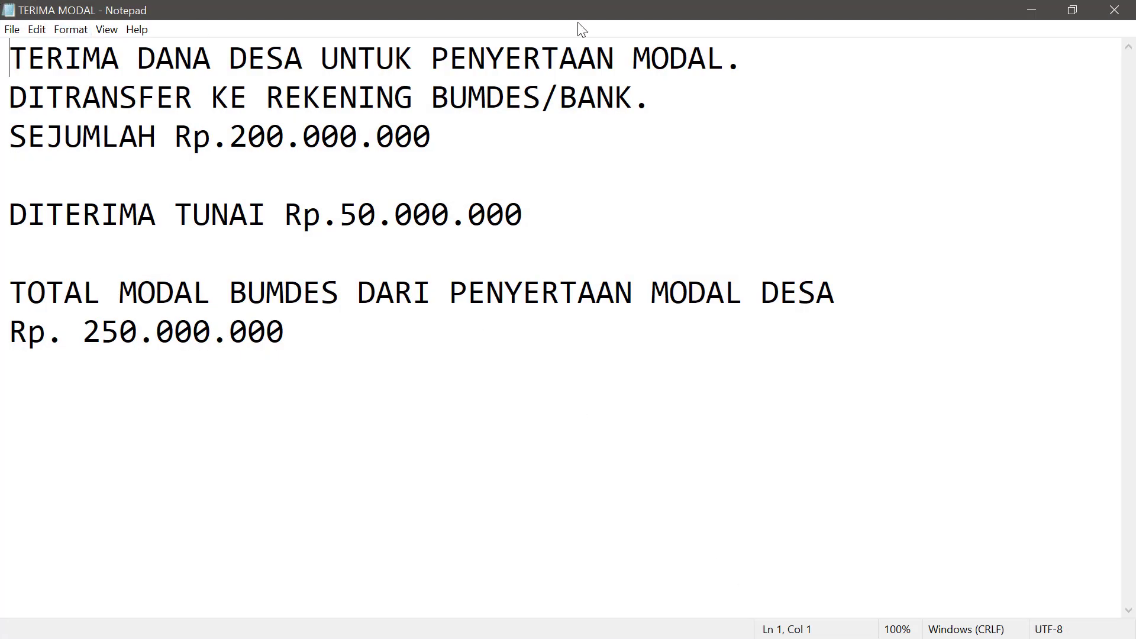
left_click(1038, 11)
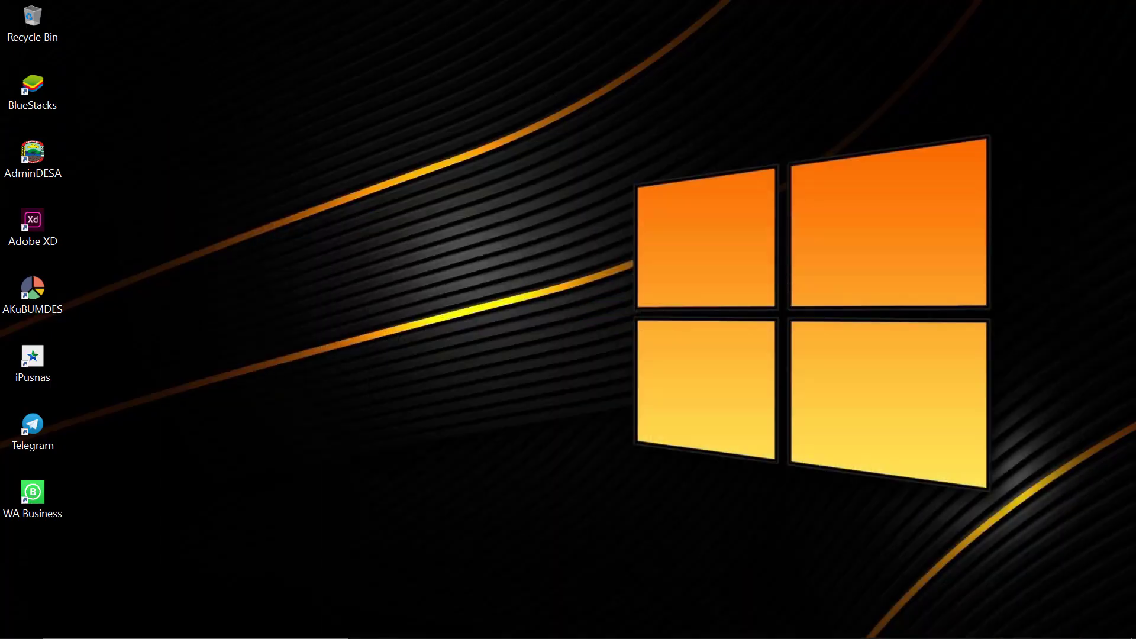
left_click(782, 627)
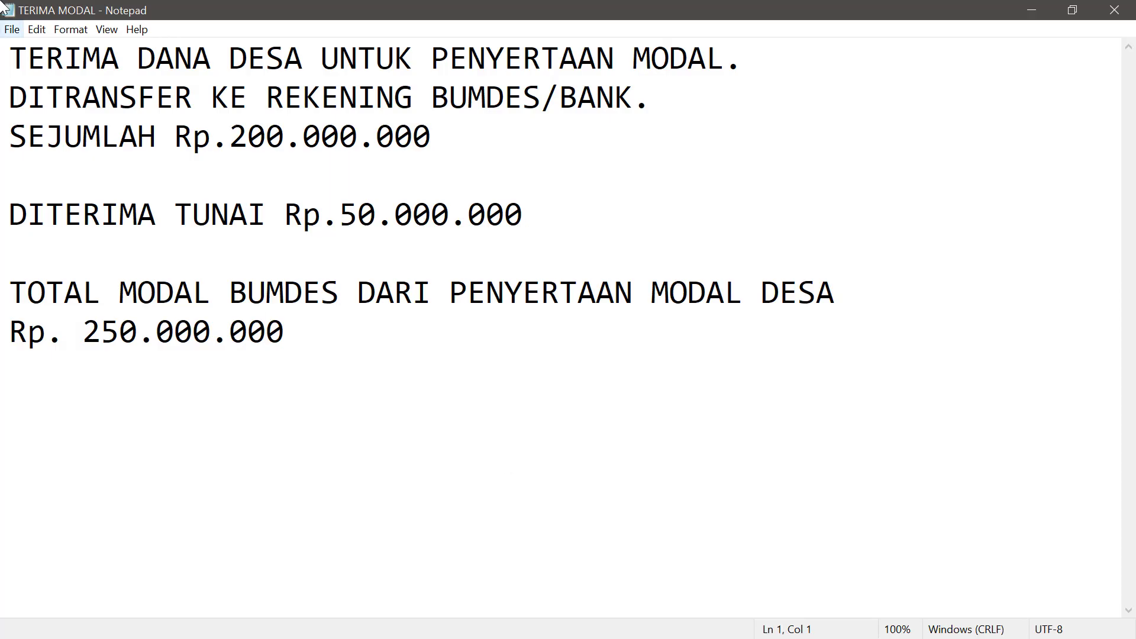
left_click(12, 29)
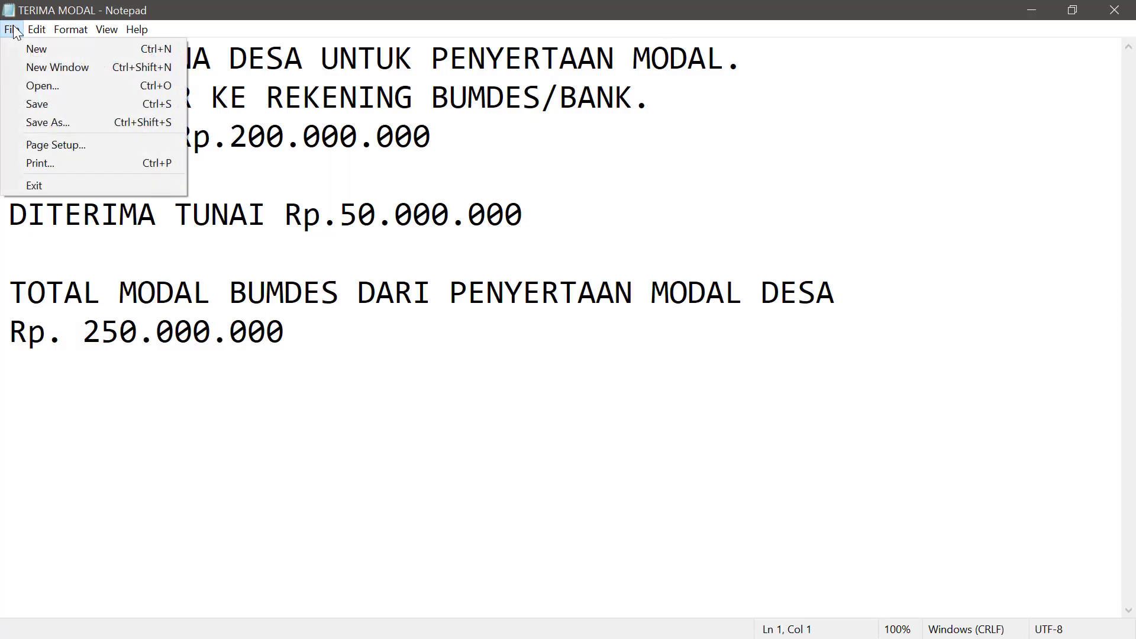
left_click(31, 85)
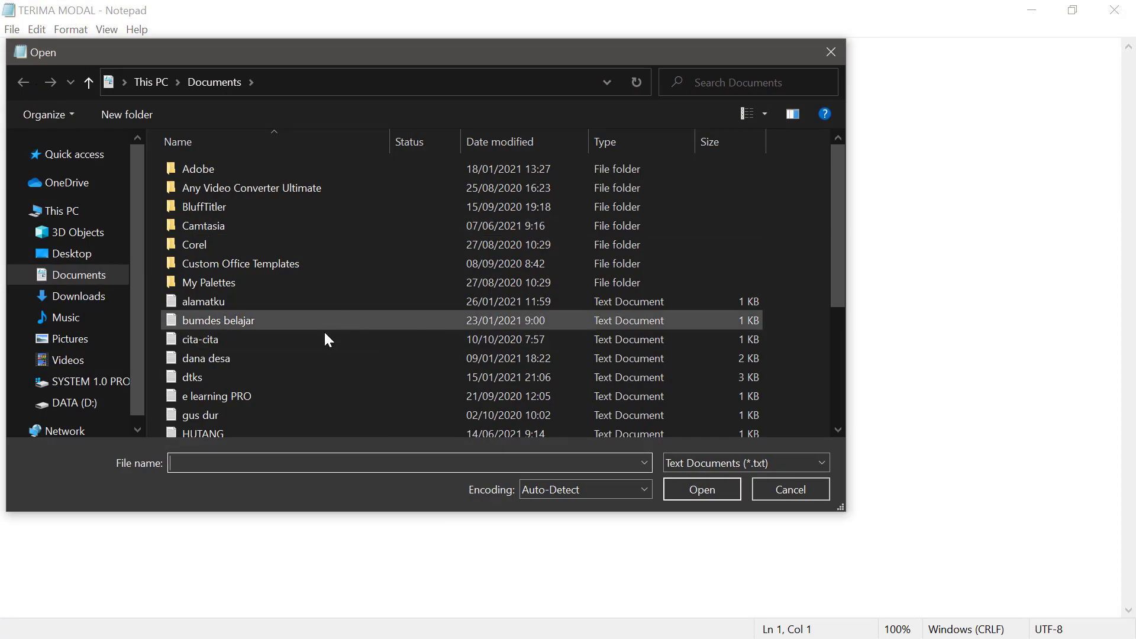
scroll(255, 330, "down", 1)
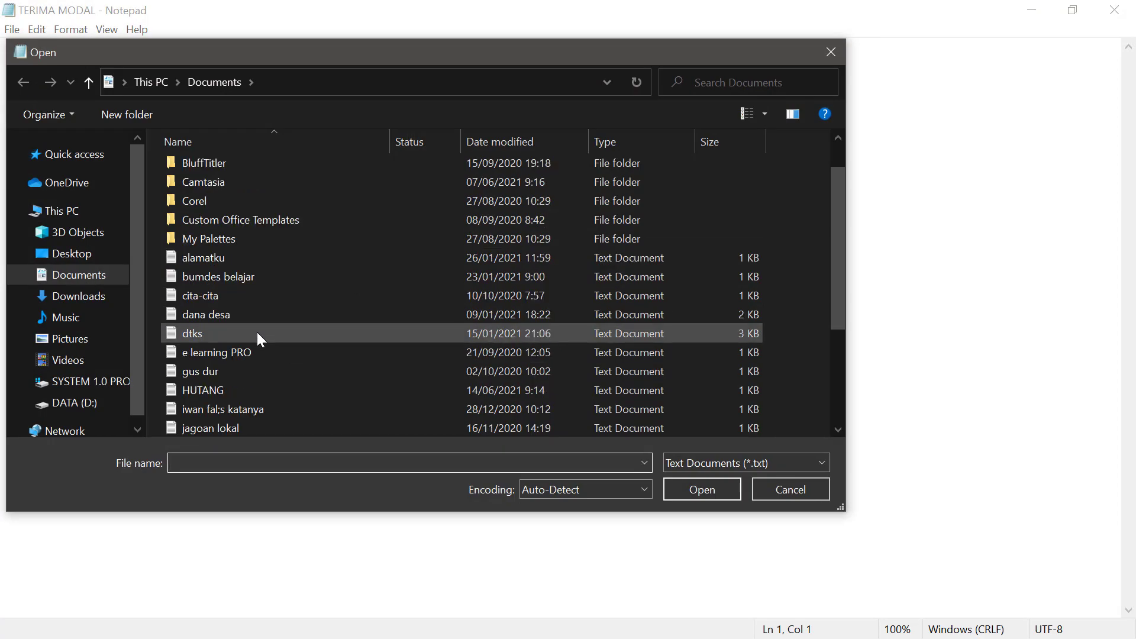
left_click(193, 390)
left_click(718, 497)
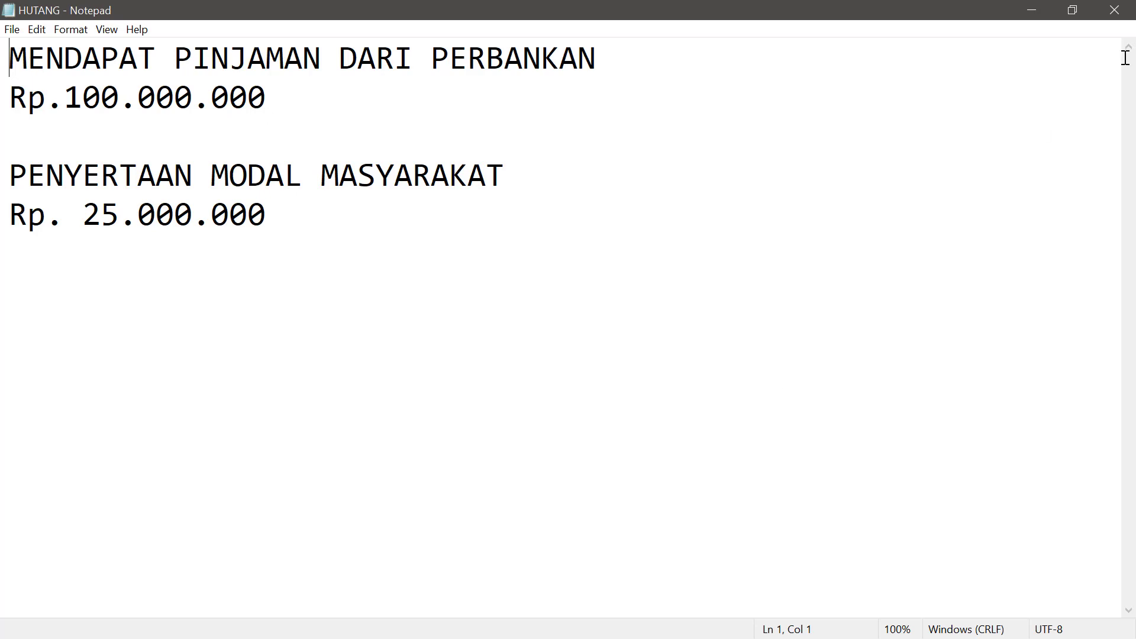
left_click(1041, 11)
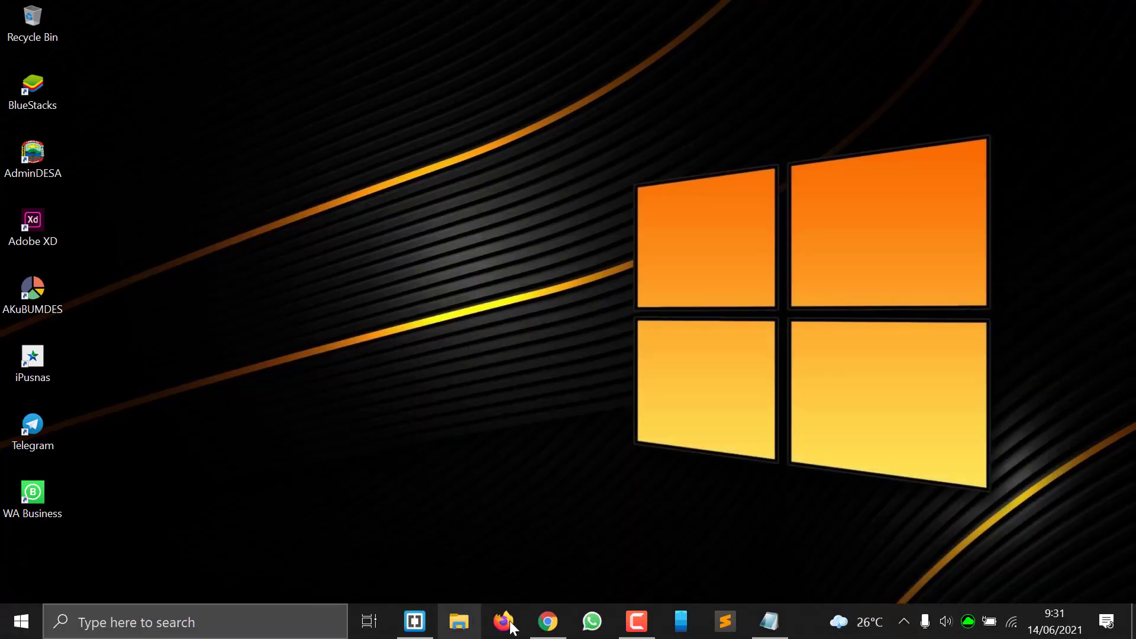
Step: Start a new Kas Masuk receipt dated 14-06-2021 debiting bank account 1121
left_click(545, 621)
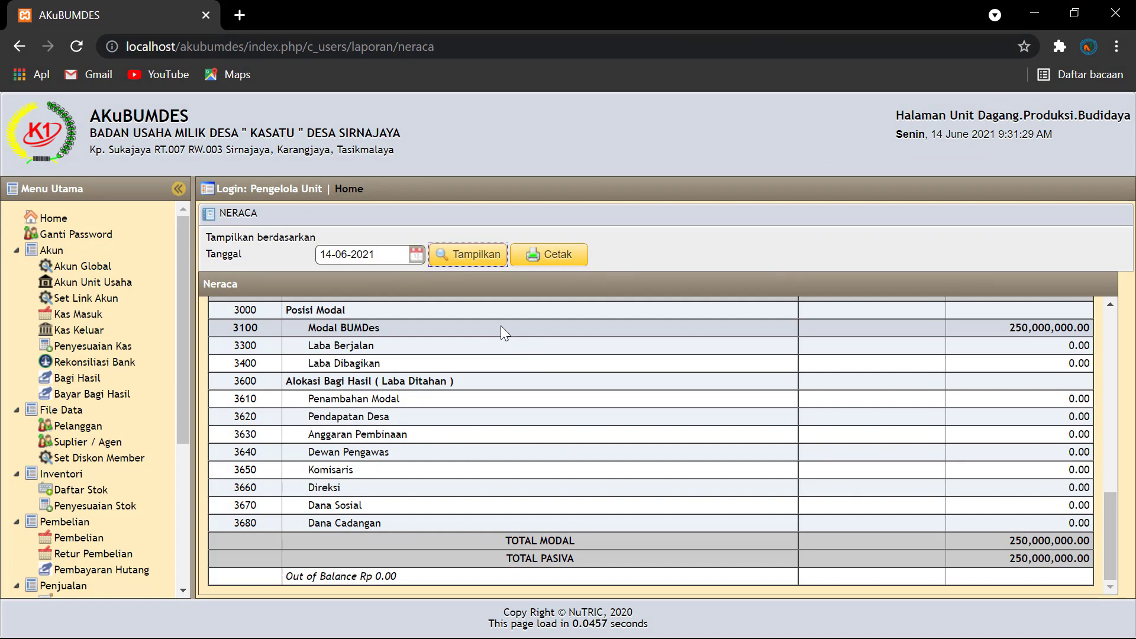
left_click(71, 316)
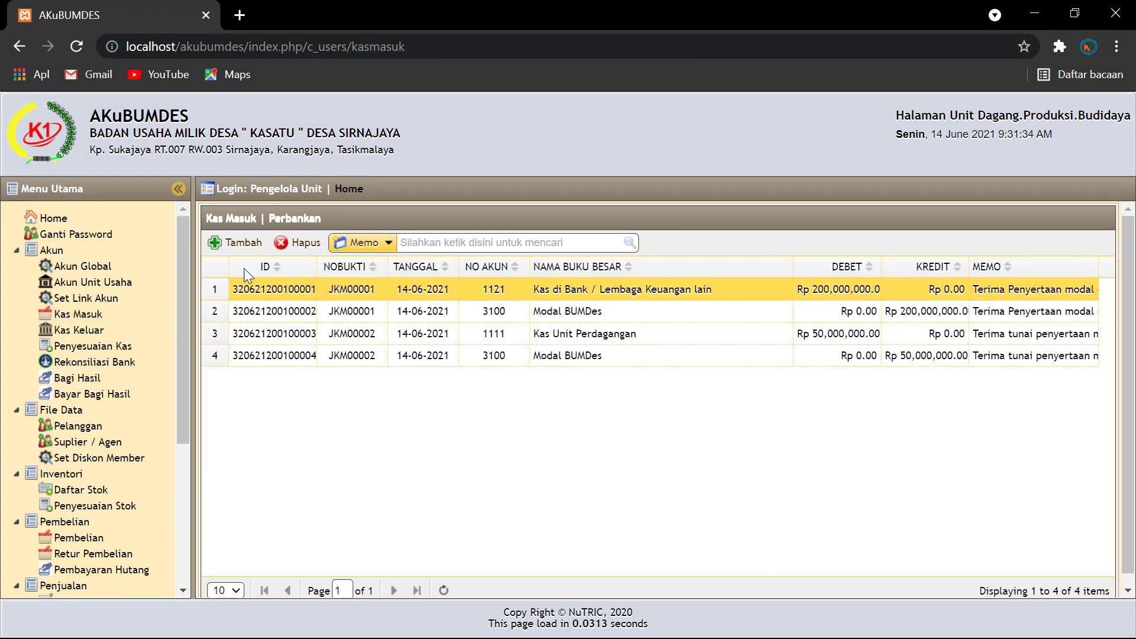
left_click(245, 243)
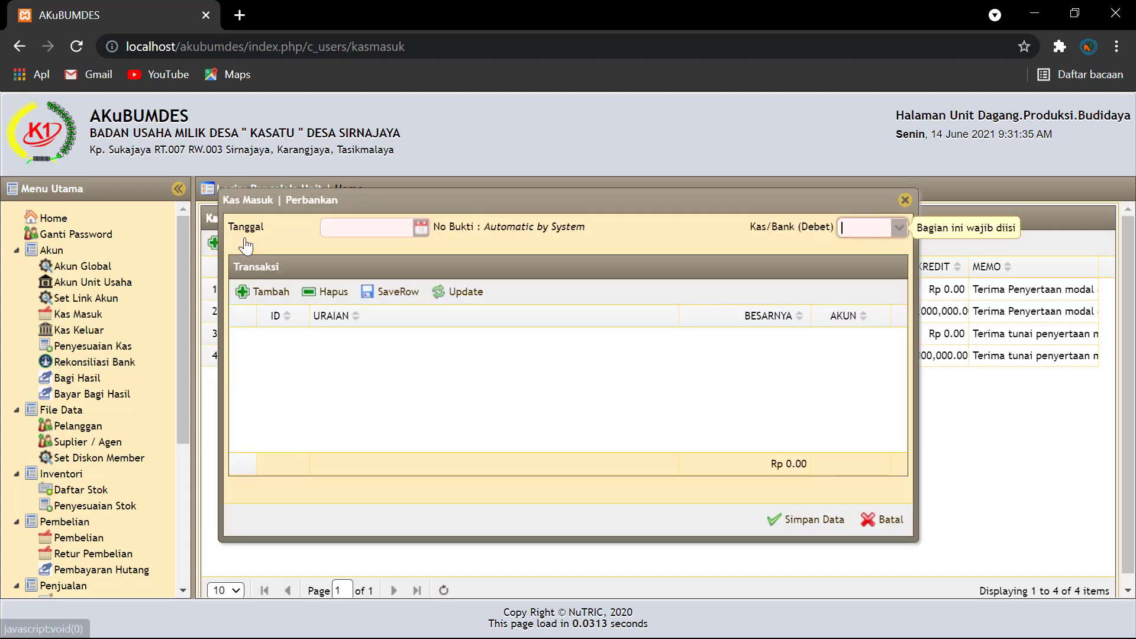
left_click(421, 230)
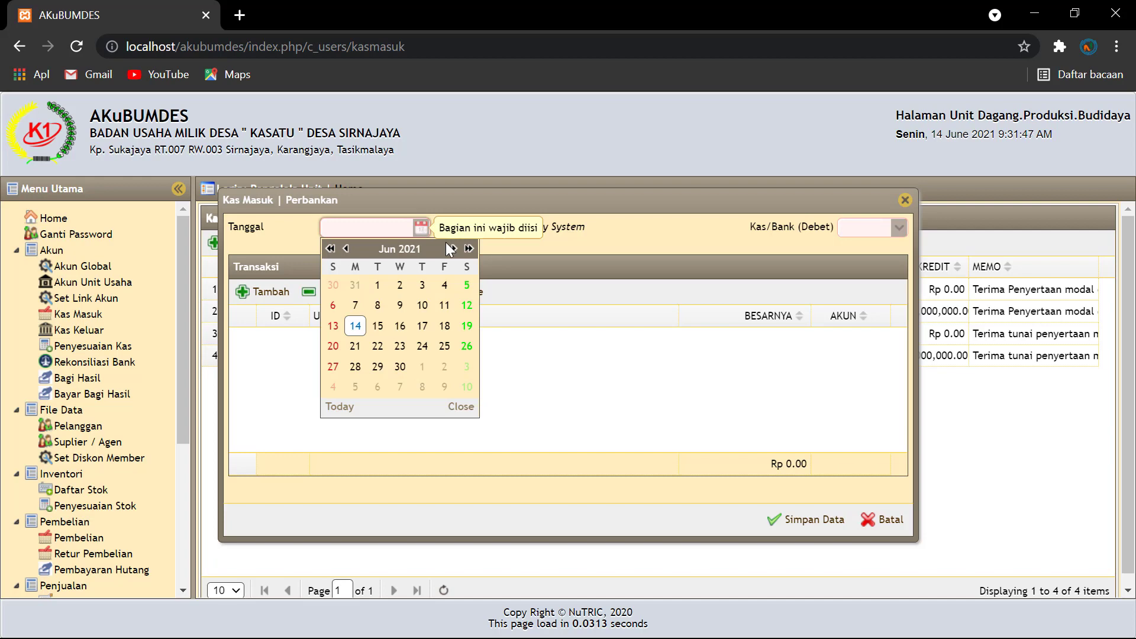
left_click(355, 327)
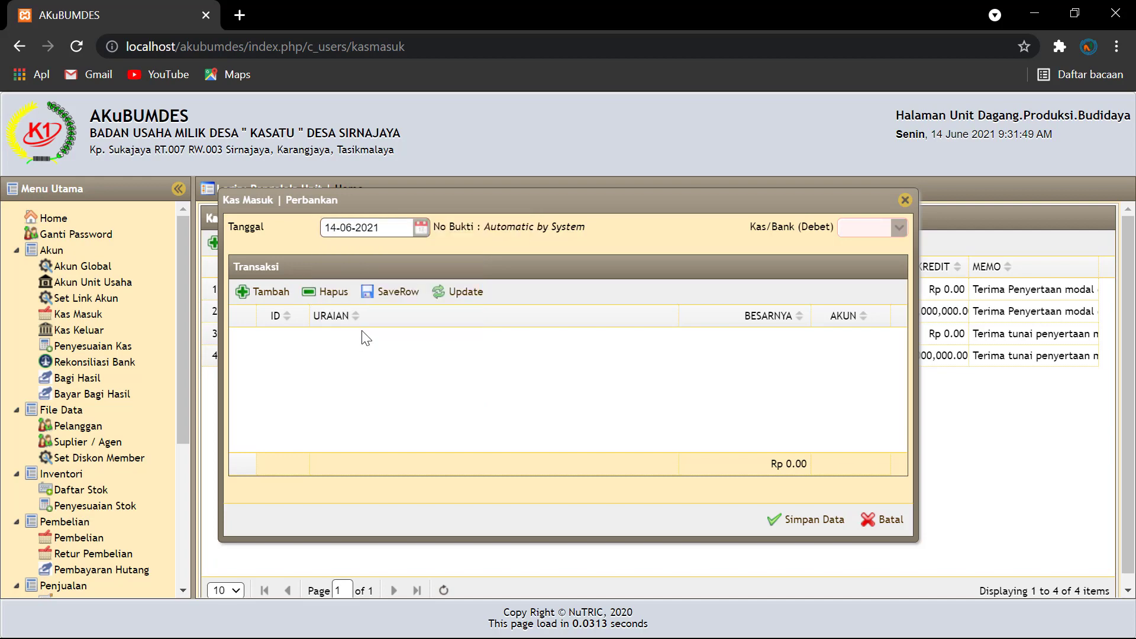
left_click(899, 231)
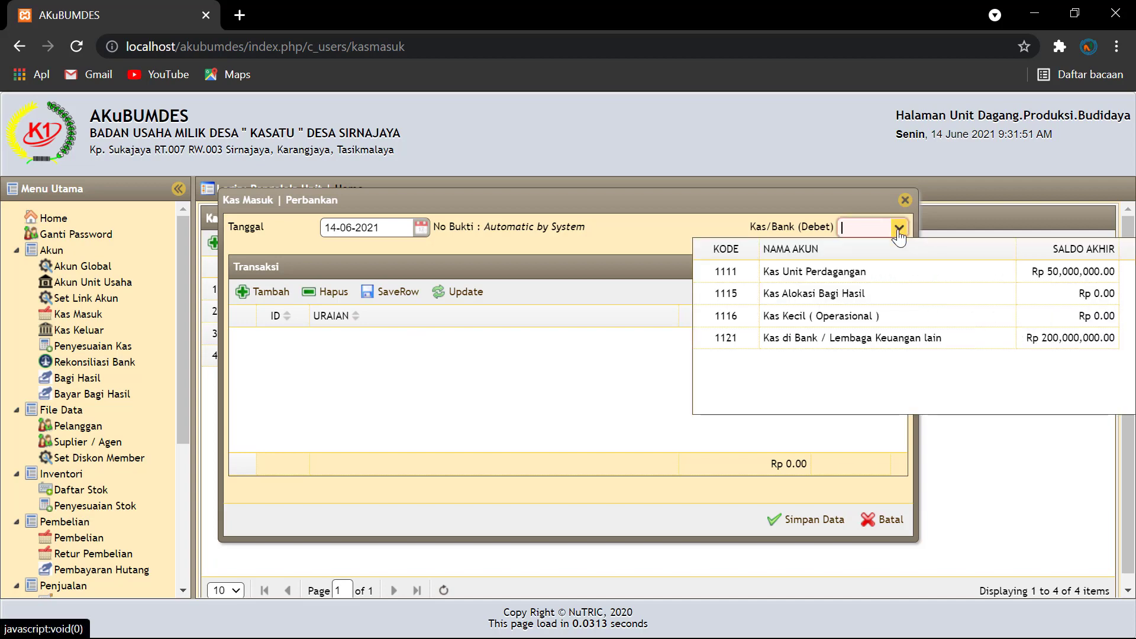
left_click(808, 342)
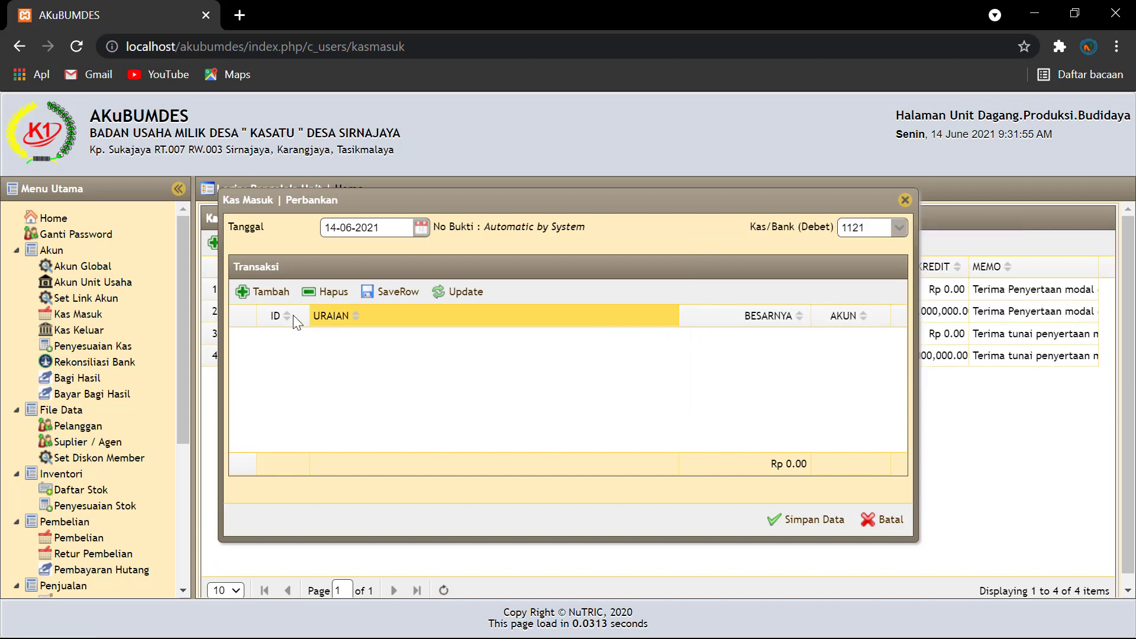
left_click(267, 292)
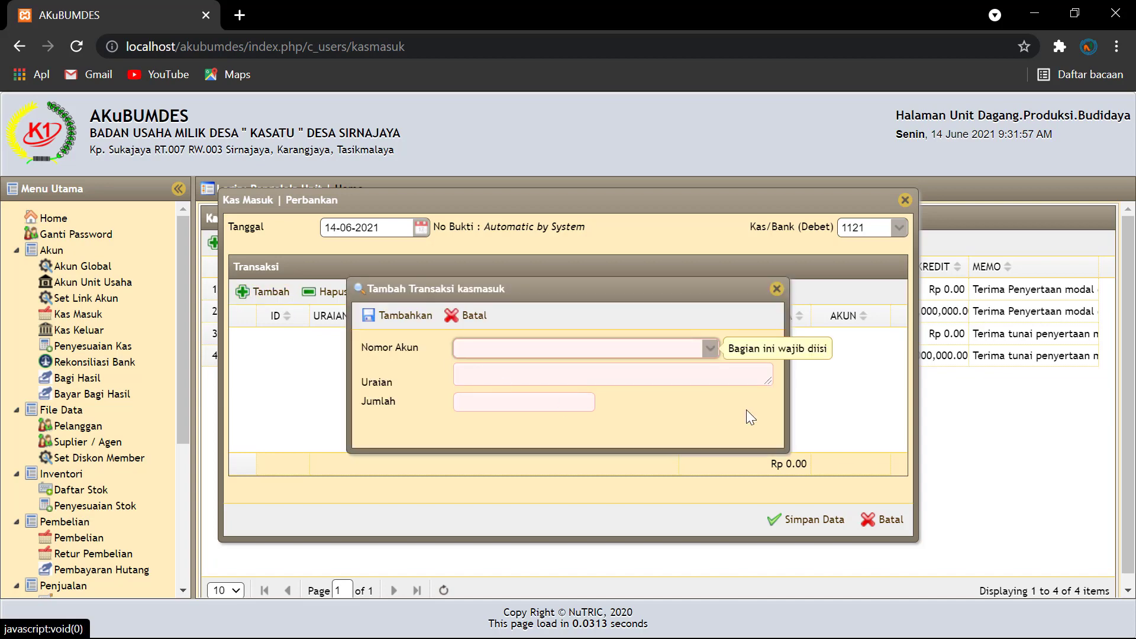
Step: Add a Rp 100,000,000 'Kredit dari bank mana' line credited to 2210 Hutang Bank
left_click(709, 348)
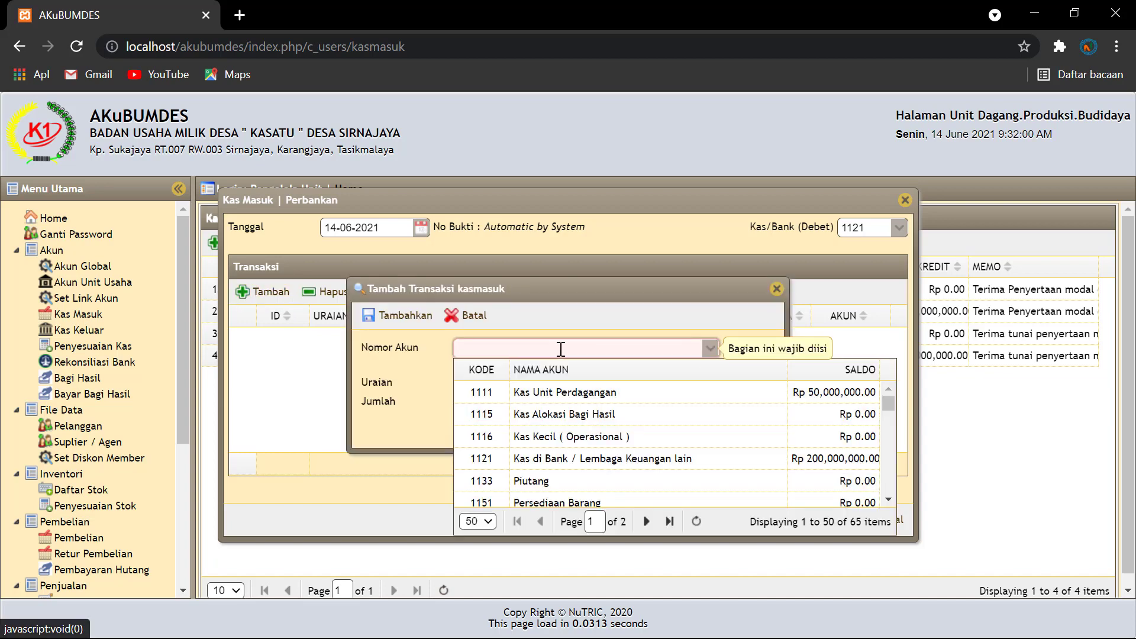
type("hutang")
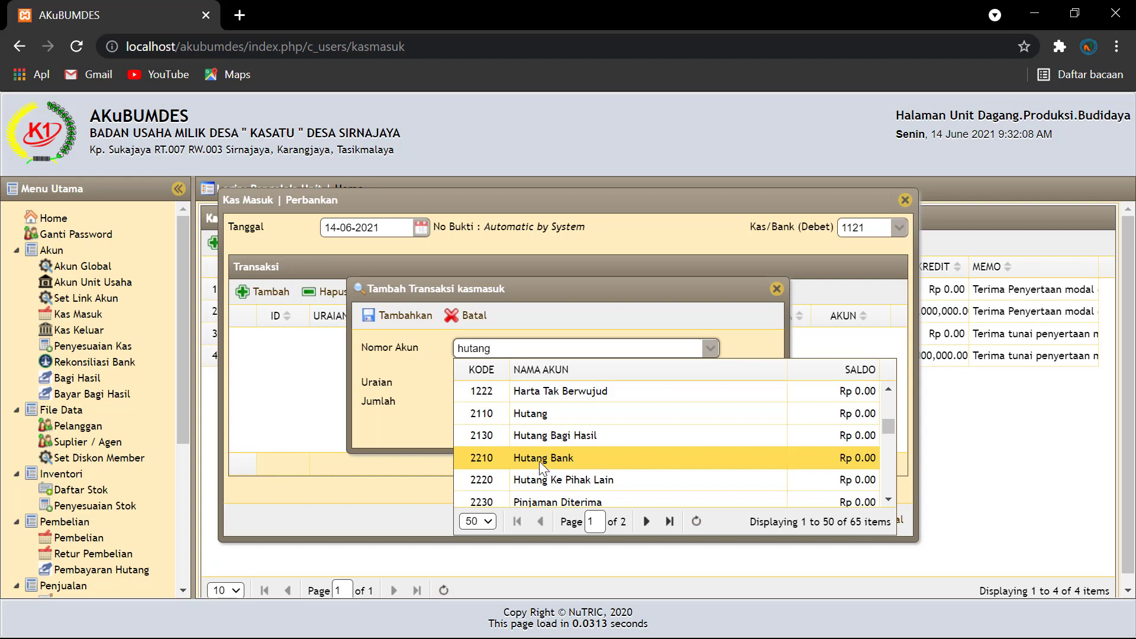
left_click(538, 459)
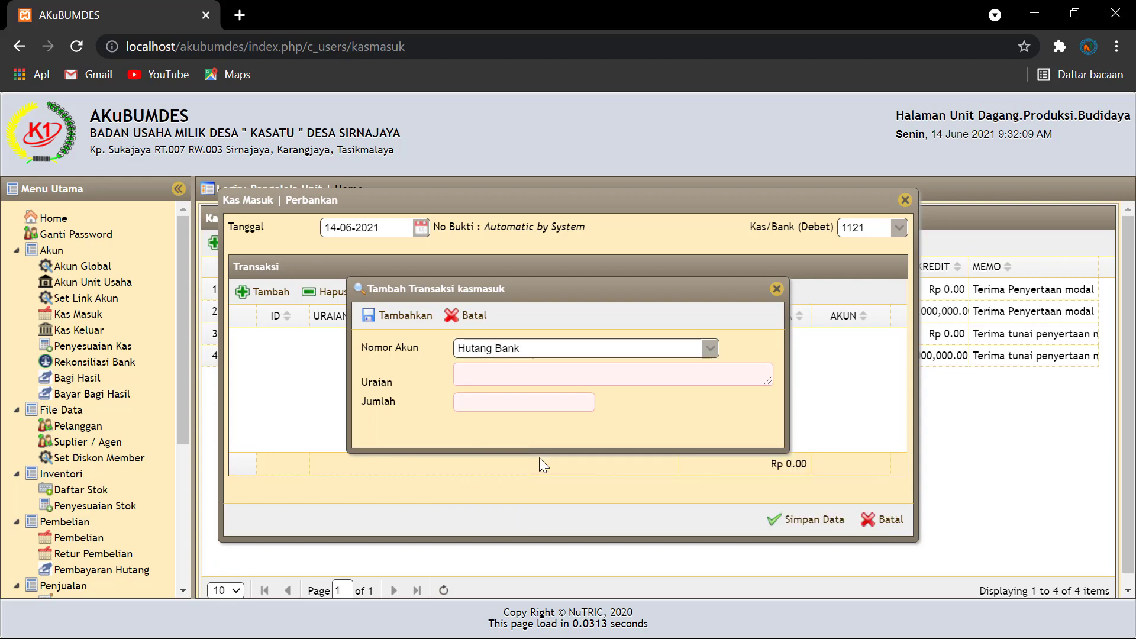
left_click(490, 374)
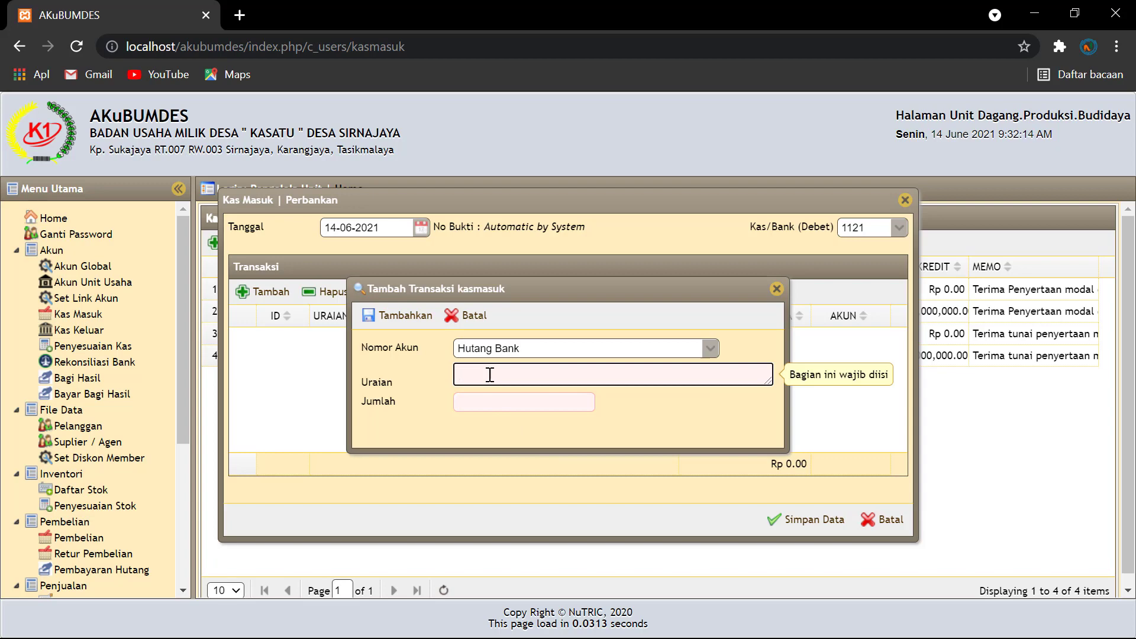
type("Kl")
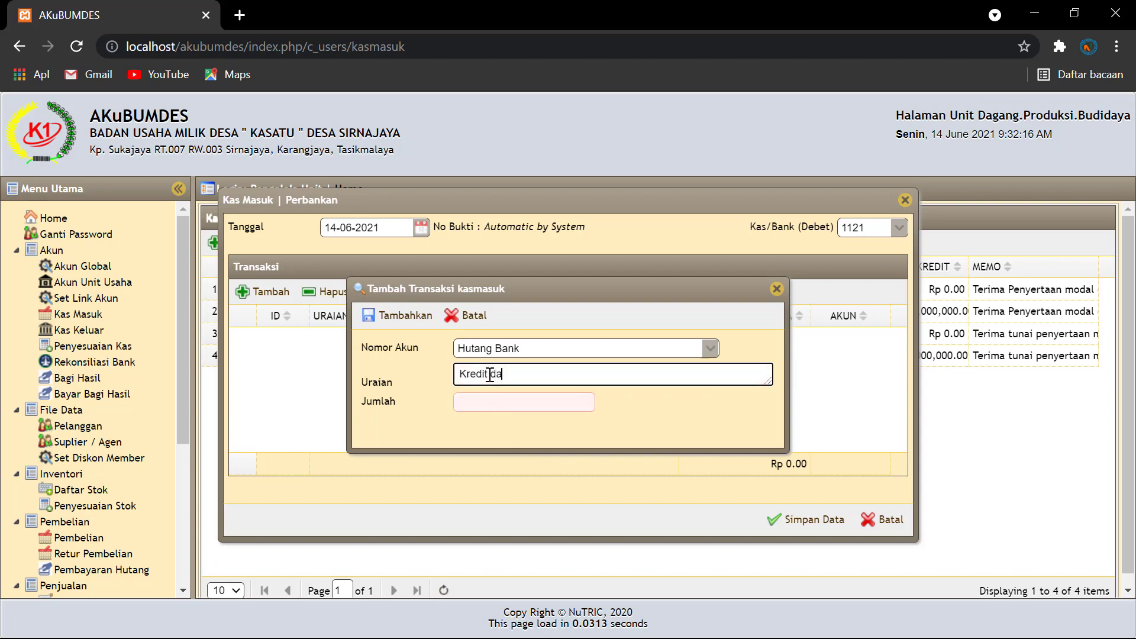
type("edit dari bank mana")
left_click(484, 404)
type("100000000")
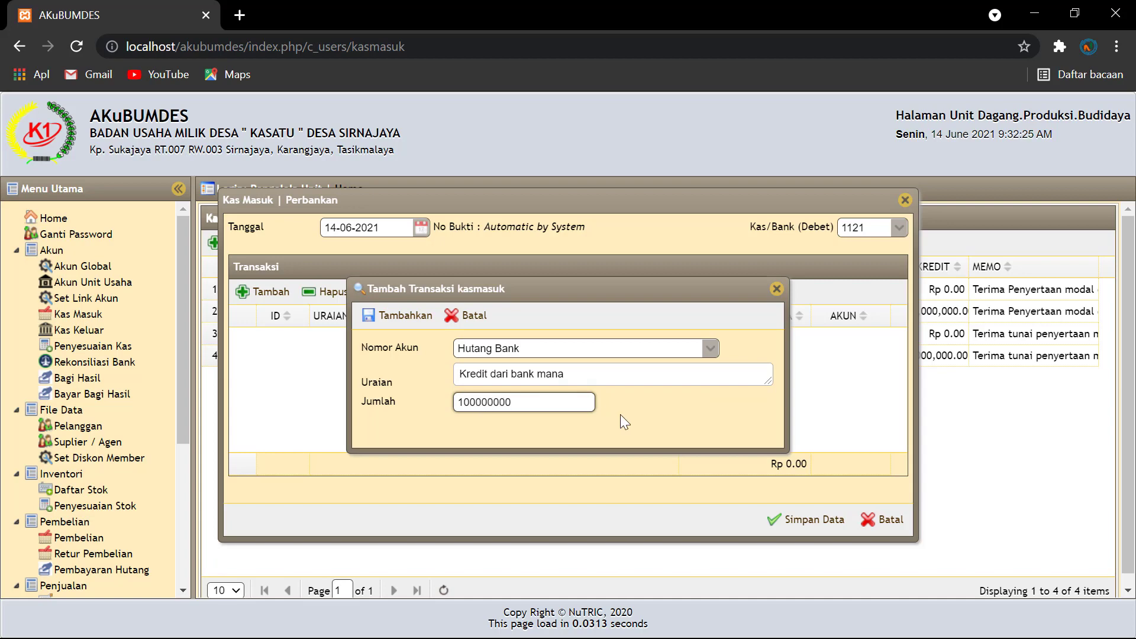
left_click(621, 422)
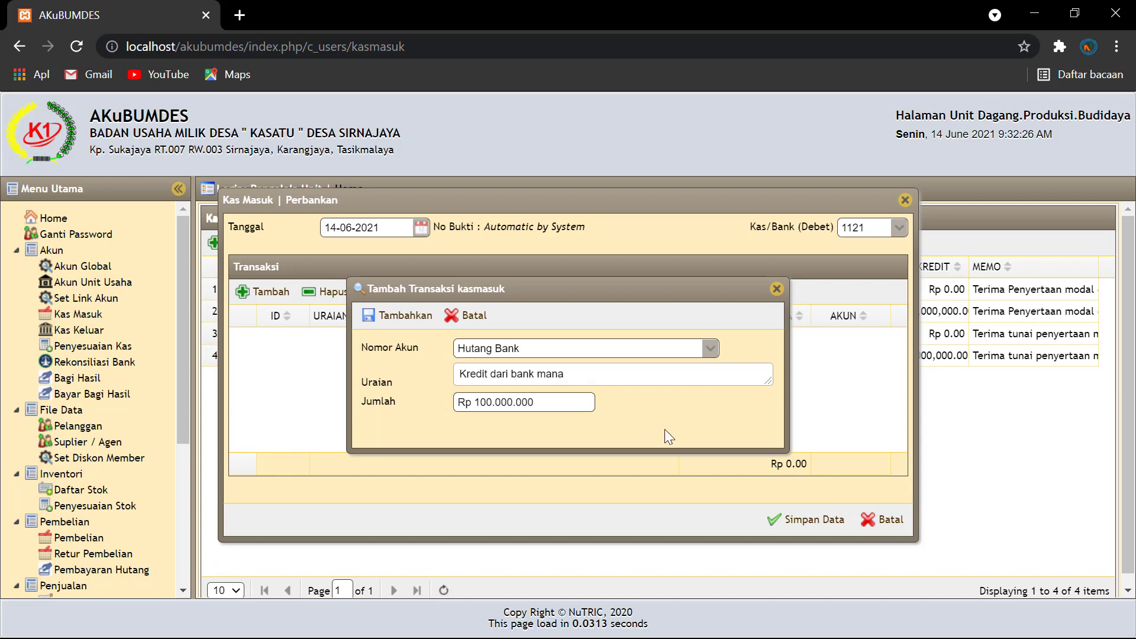
left_click(408, 323)
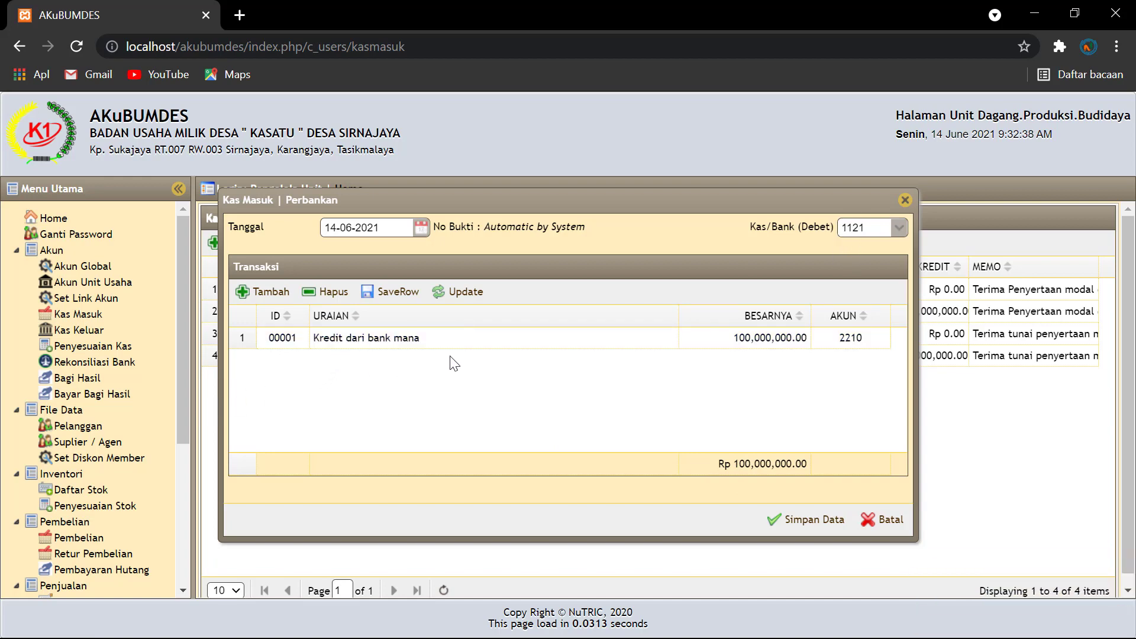
Step: Discard the extra empty transaction form and save receipt JKM00003 for Rp 100,000,000
left_click(271, 294)
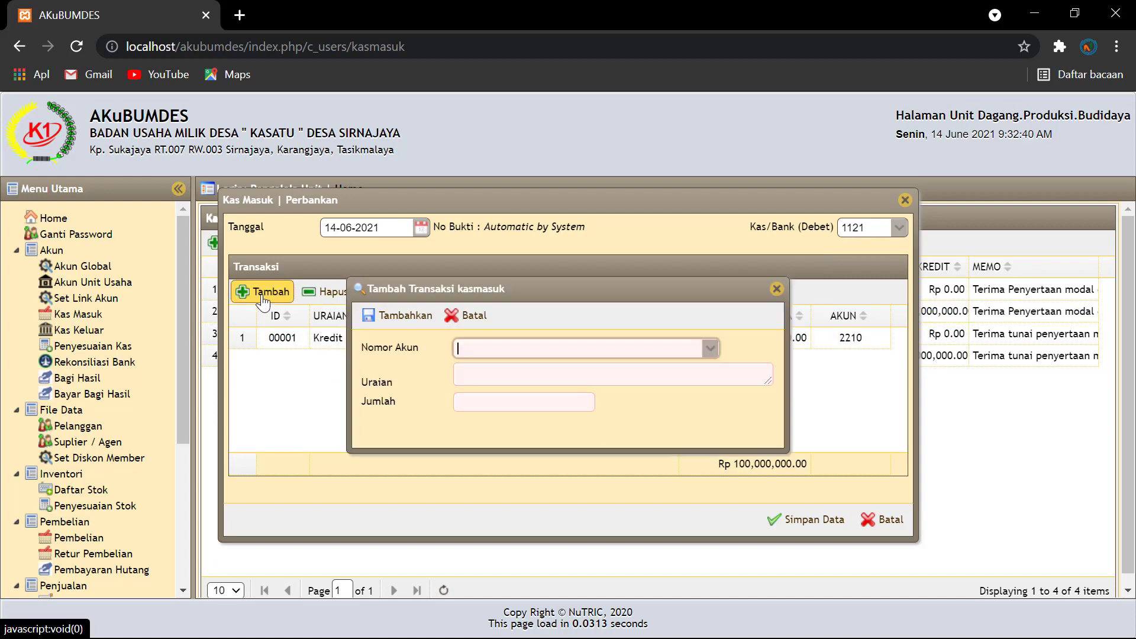
left_click(777, 289)
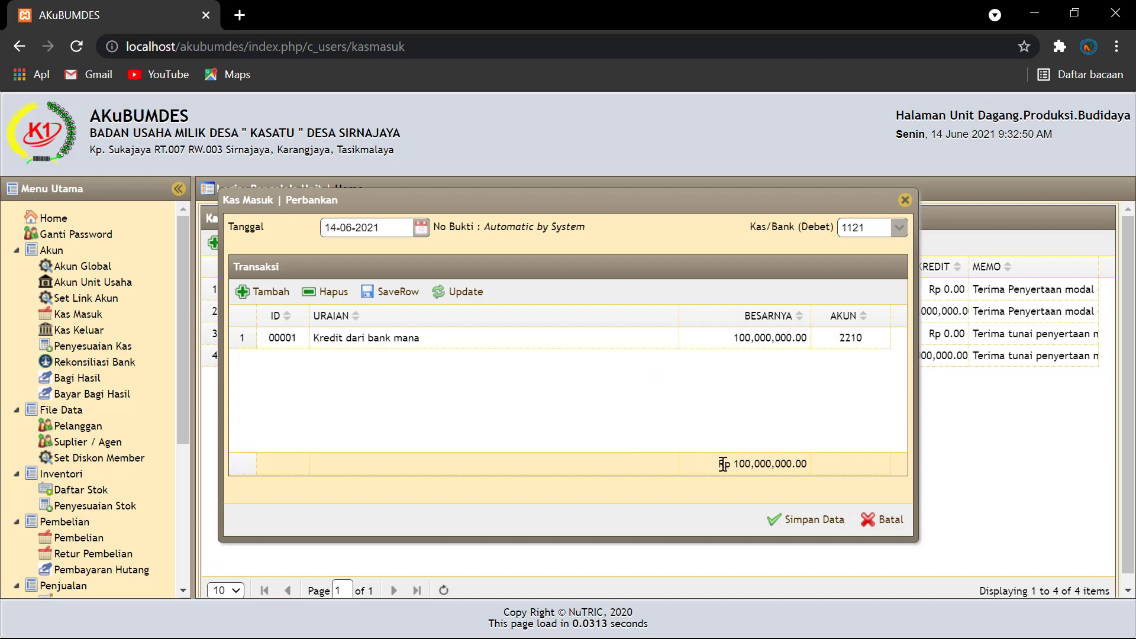
left_click(808, 522)
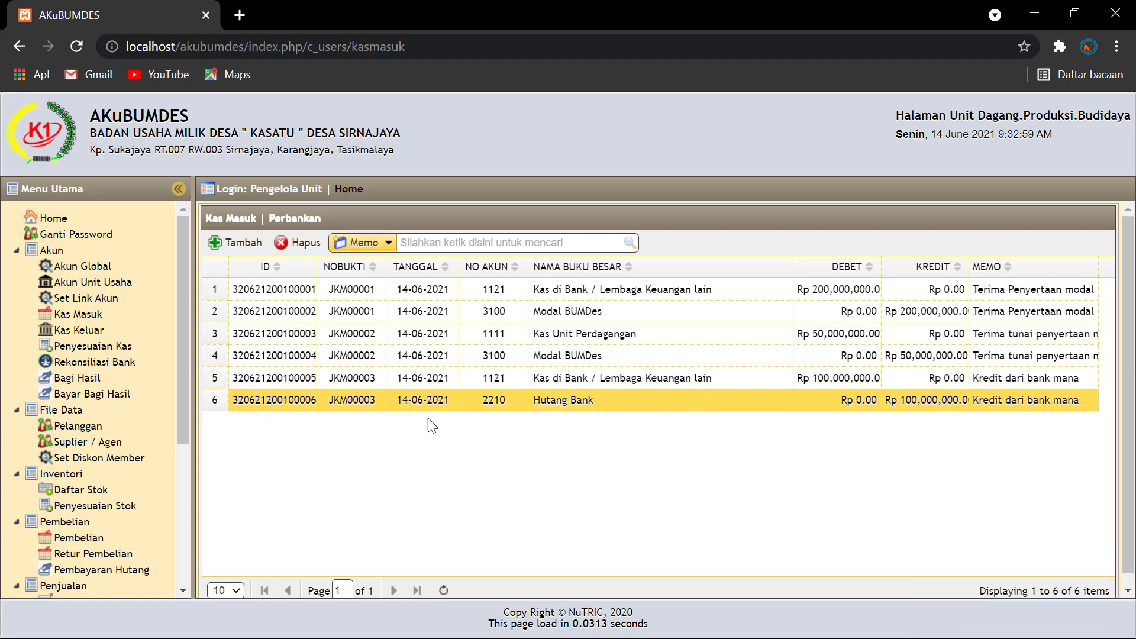
left_click_drag(185, 410, 171, 568)
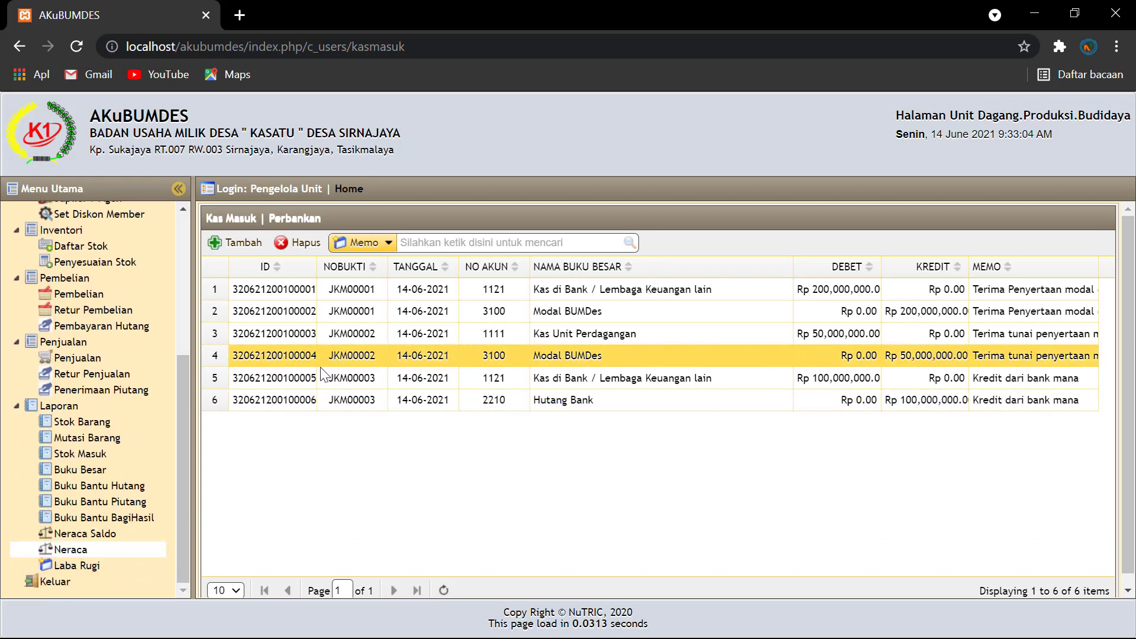
Step: Show the Neraca for 14-06-2021: Hutang Bank 100,000,000.00, both totals 350,000,000.00
left_click(70, 550)
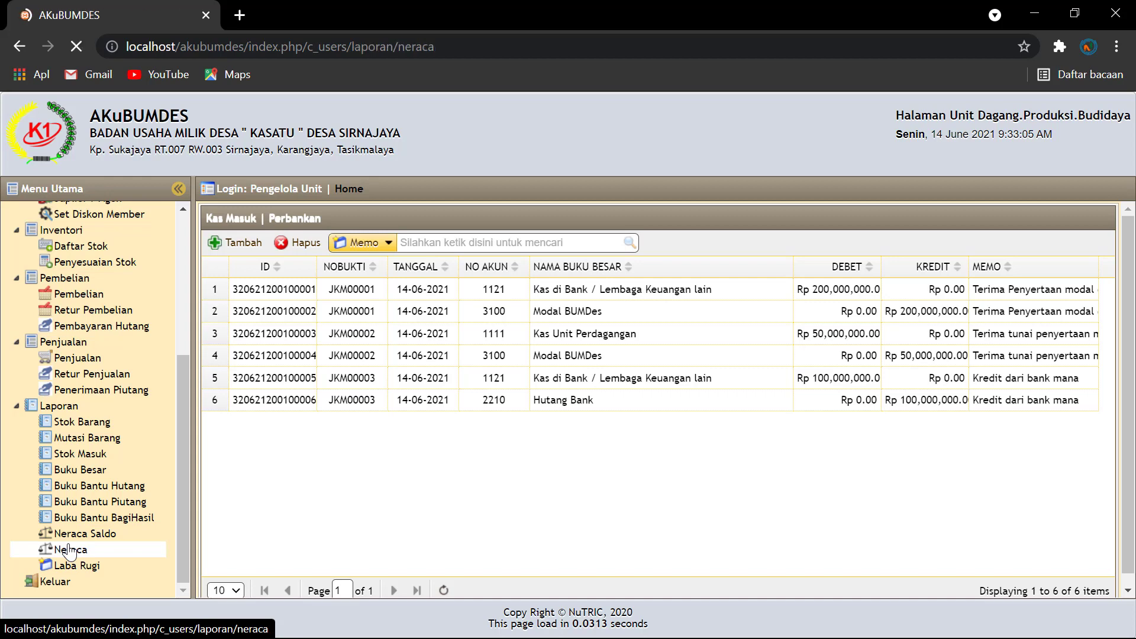
left_click(415, 259)
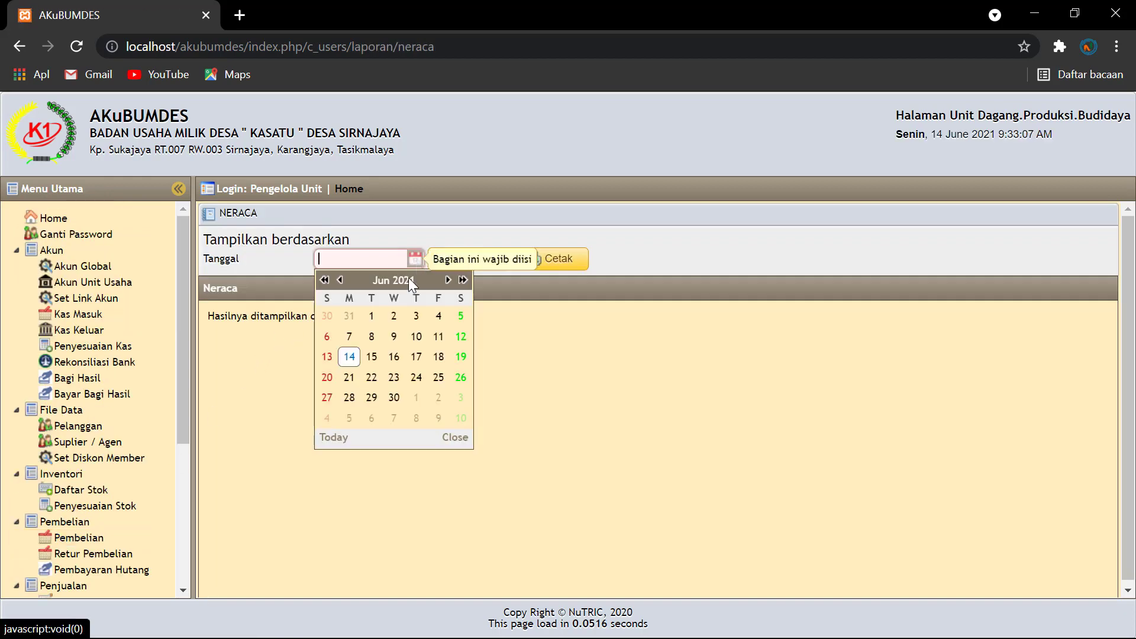
left_click(349, 356)
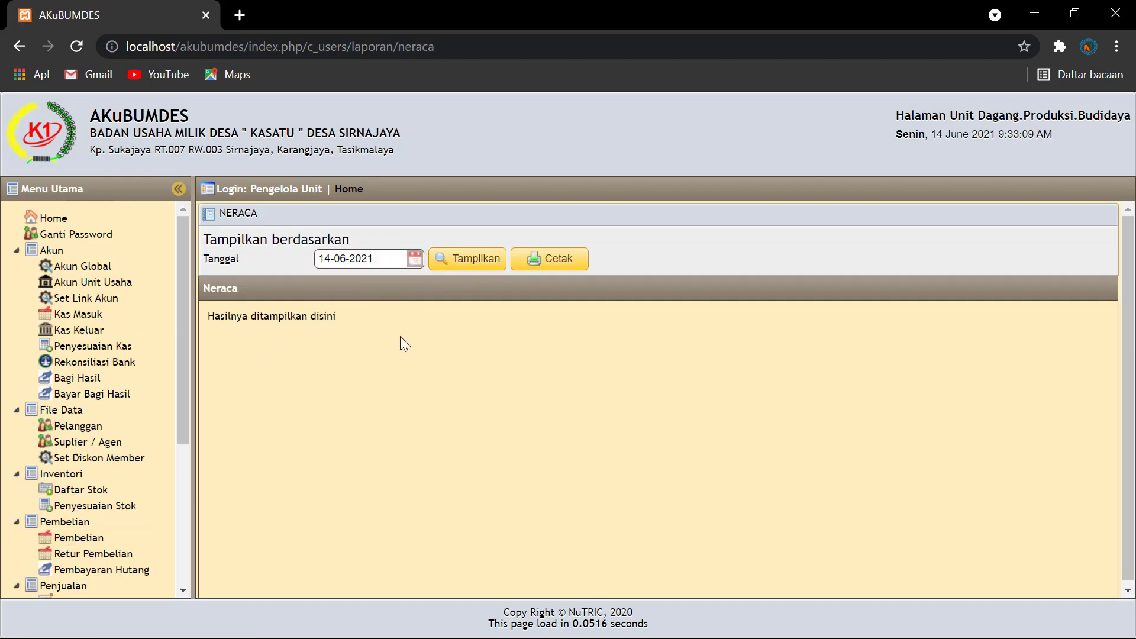
left_click(473, 261)
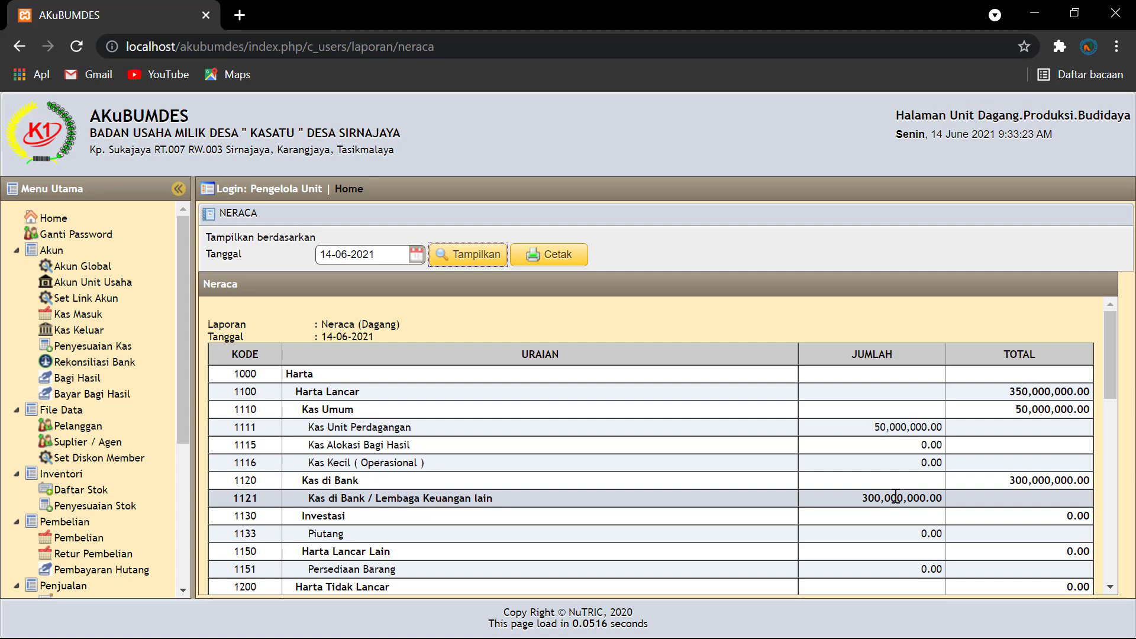
scroll(896, 497, "down", 3)
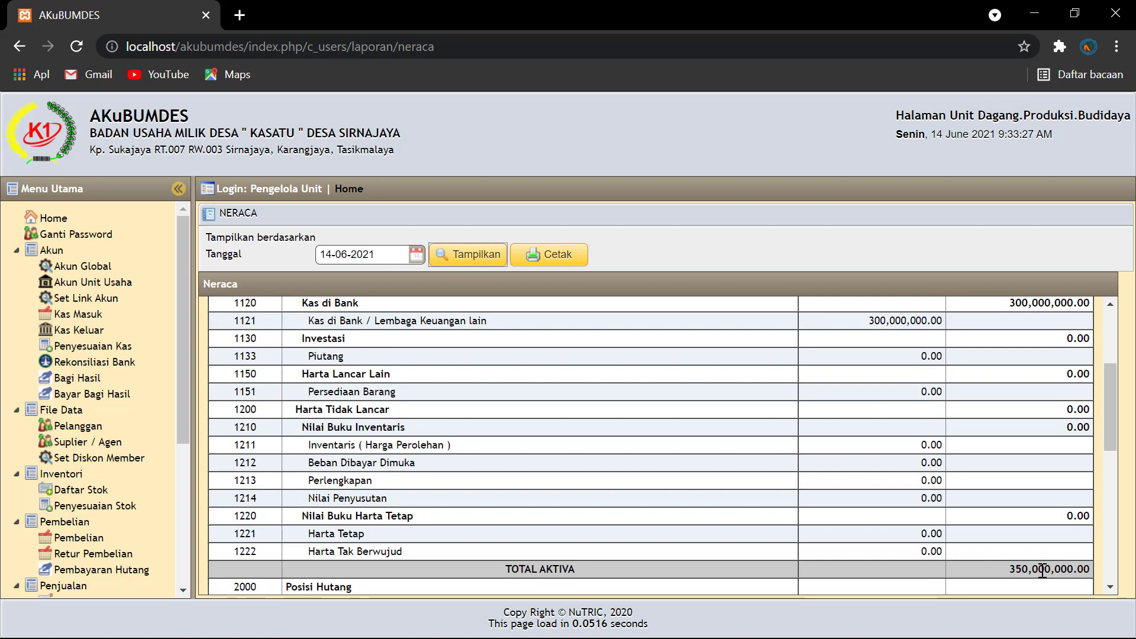
scroll(900, 459, "down", 5)
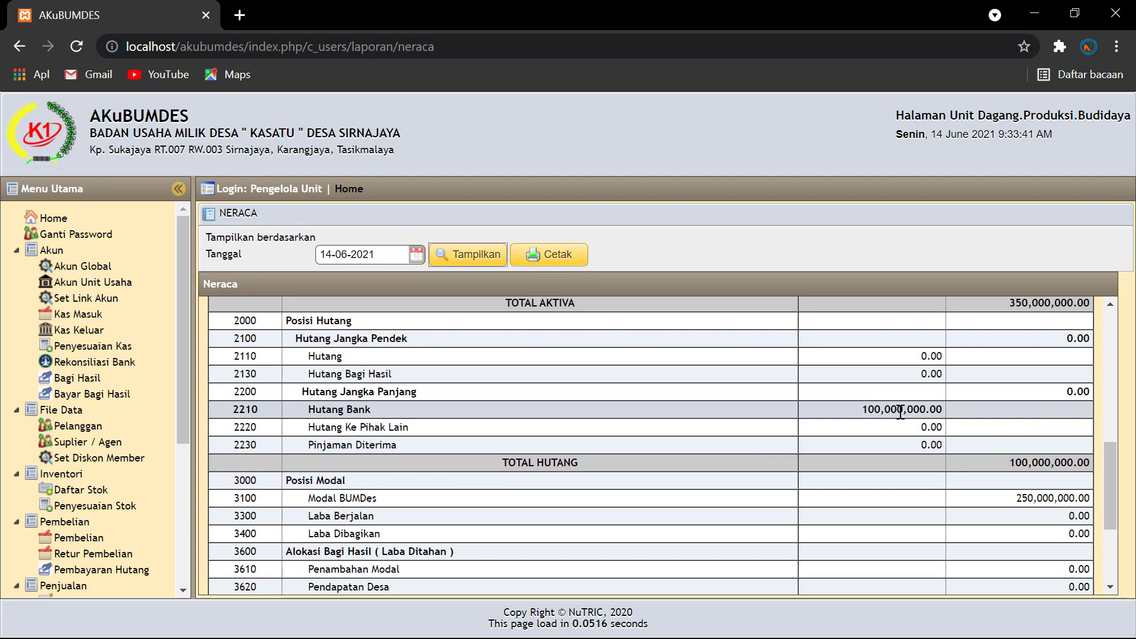
scroll(917, 388, "down", 2)
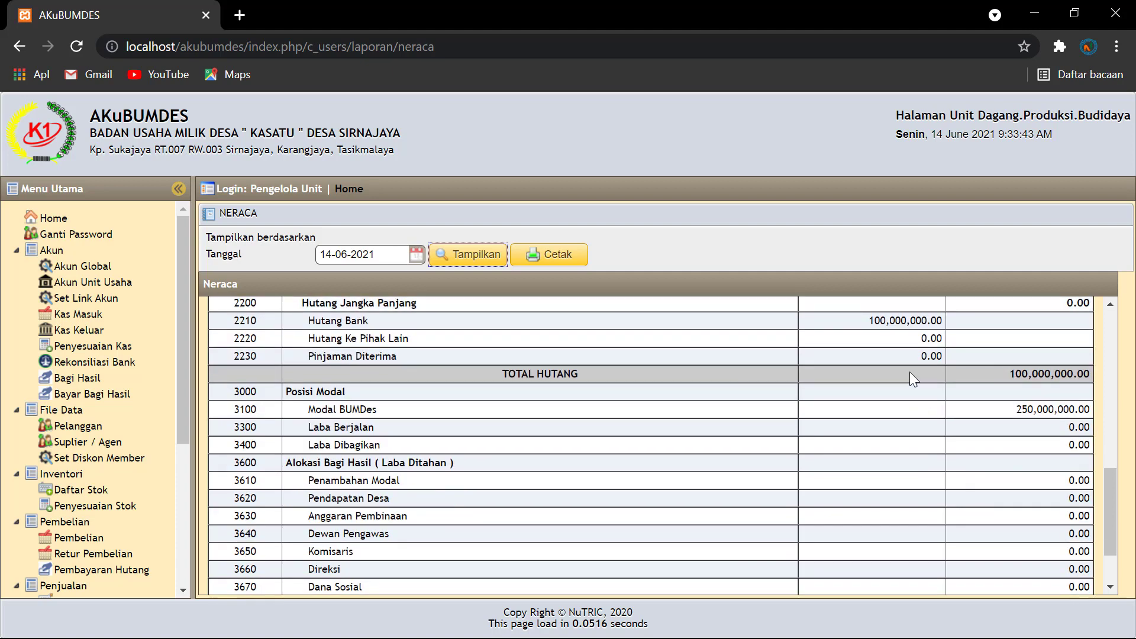
scroll(903, 343, "down", 1)
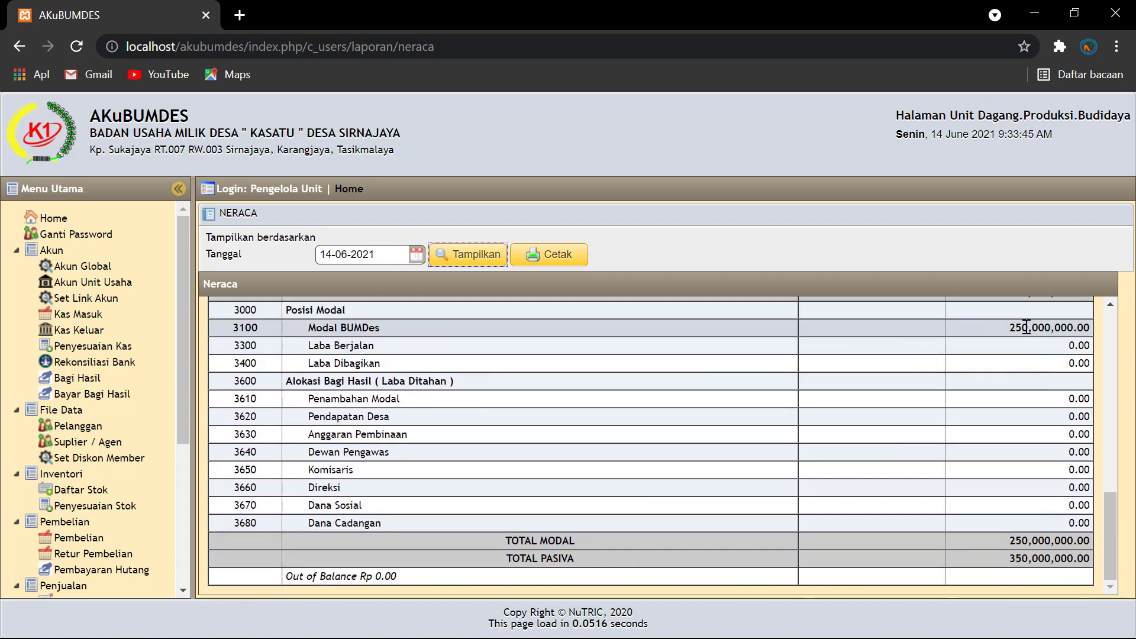
scroll(976, 349, "up", 2)
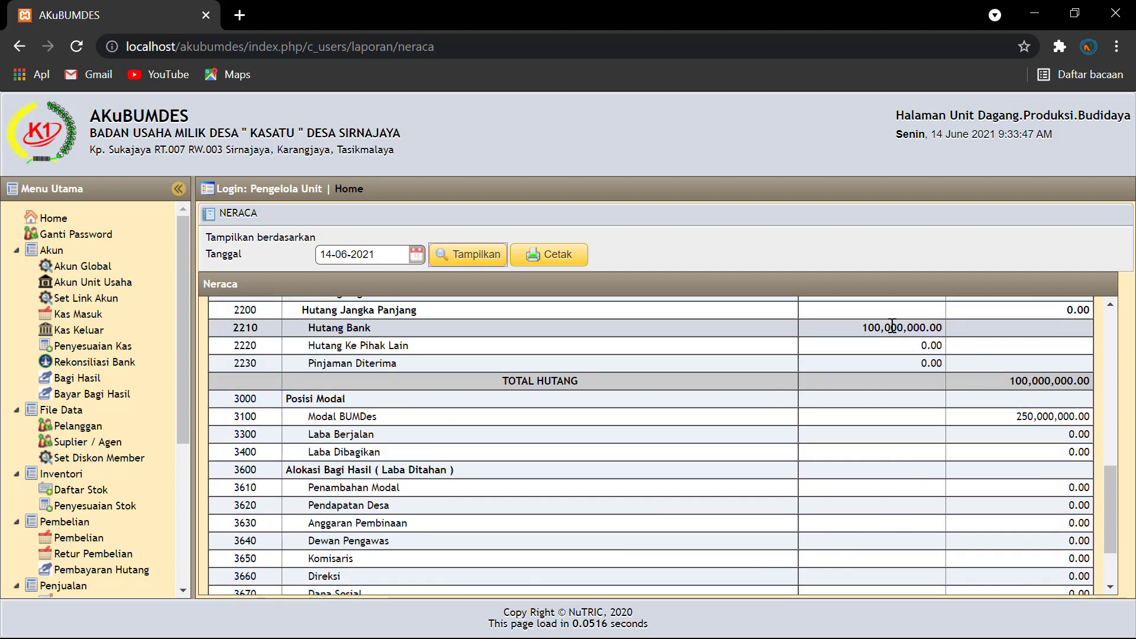
scroll(950, 399, "down", 2)
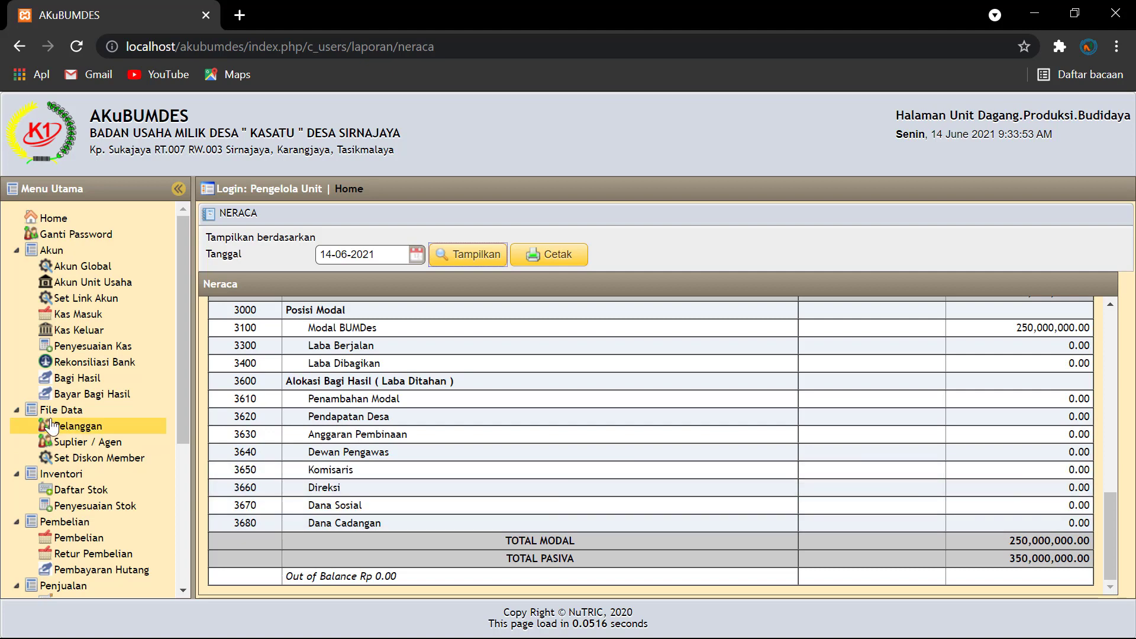
Step: Start a new Kas Masuk receipt dated 14-06-2021 into account 1111 Kas Unit Perdagangan
left_click(84, 320)
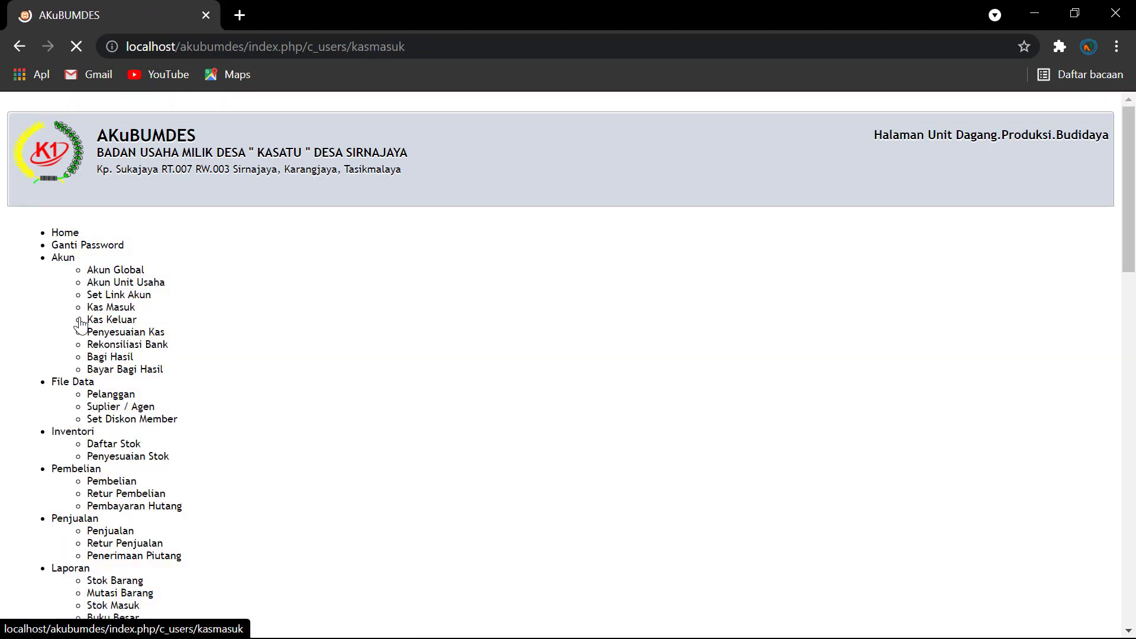
left_click(243, 244)
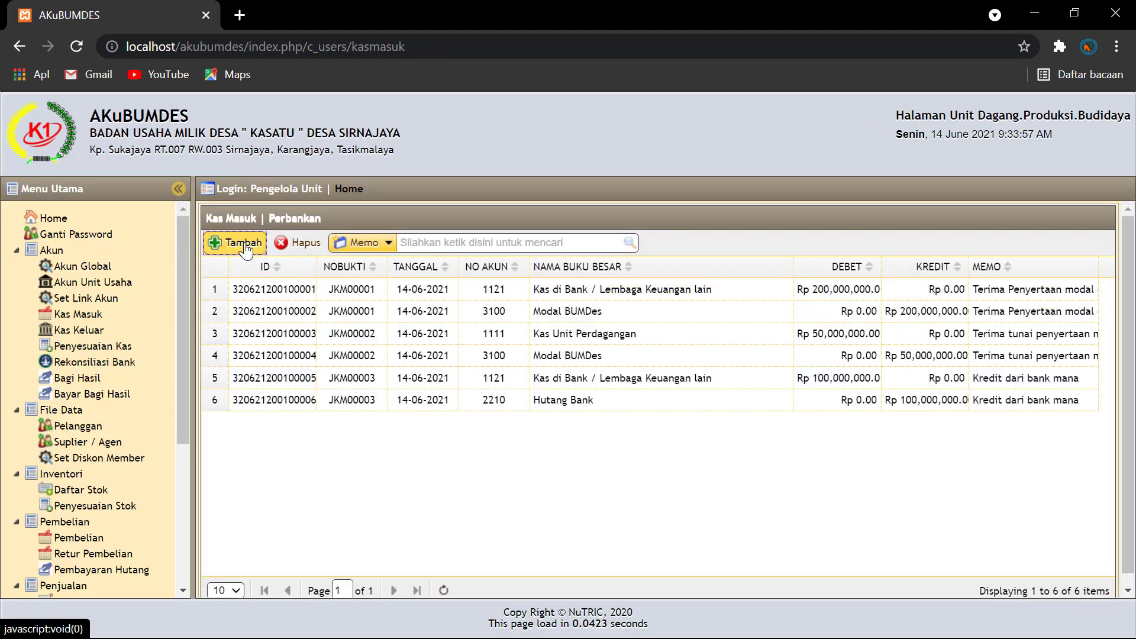
left_click(419, 228)
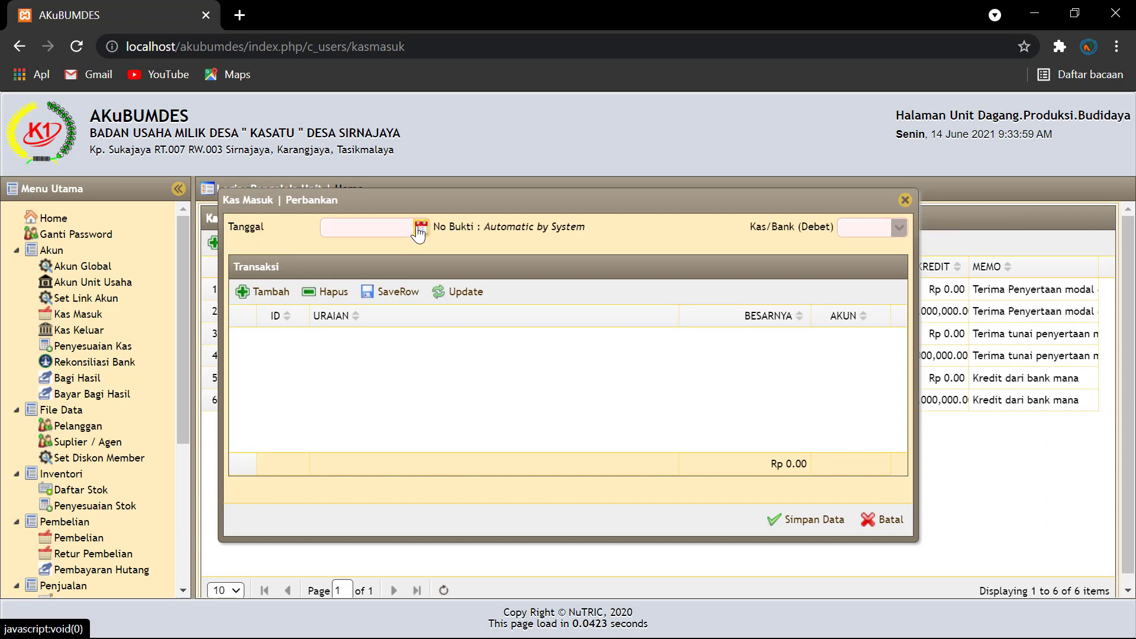
left_click(355, 326)
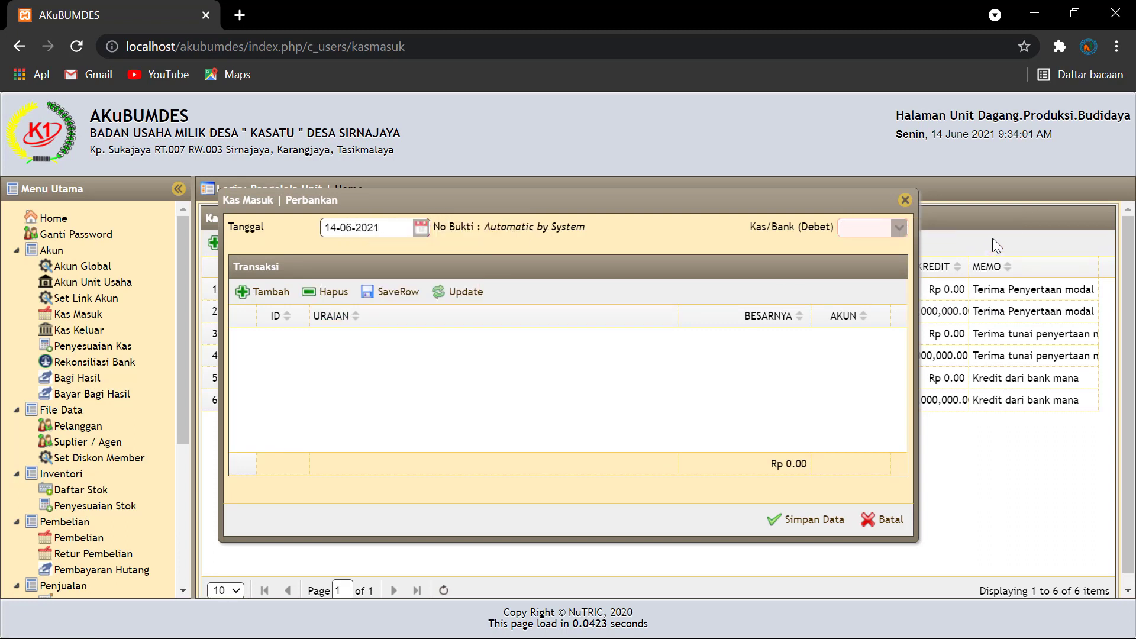
left_click(898, 228)
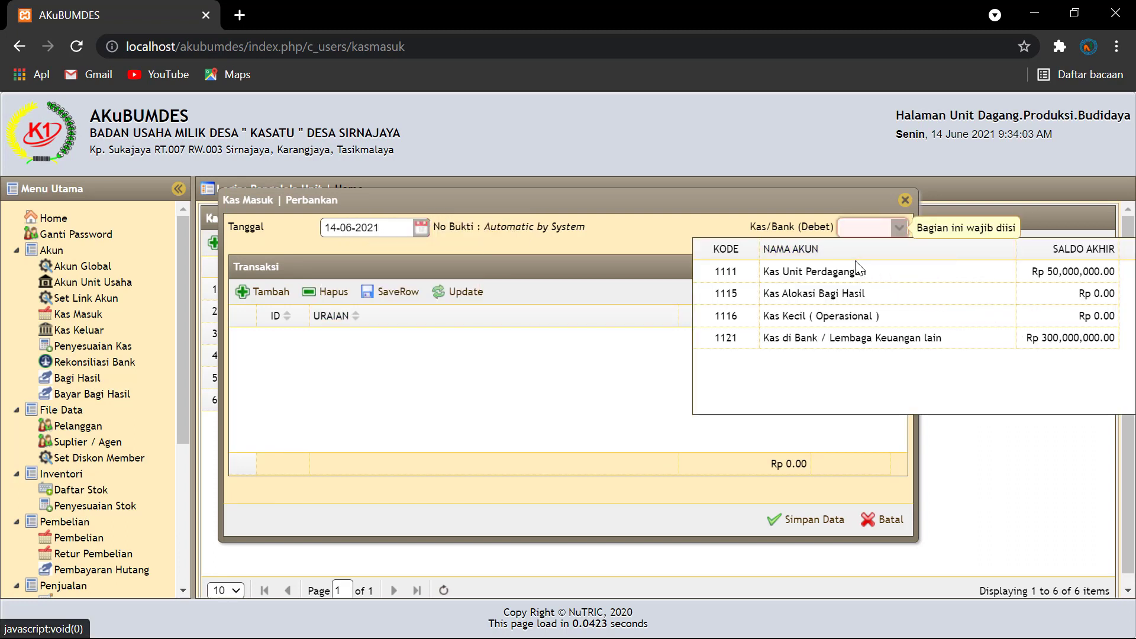
left_click(813, 273)
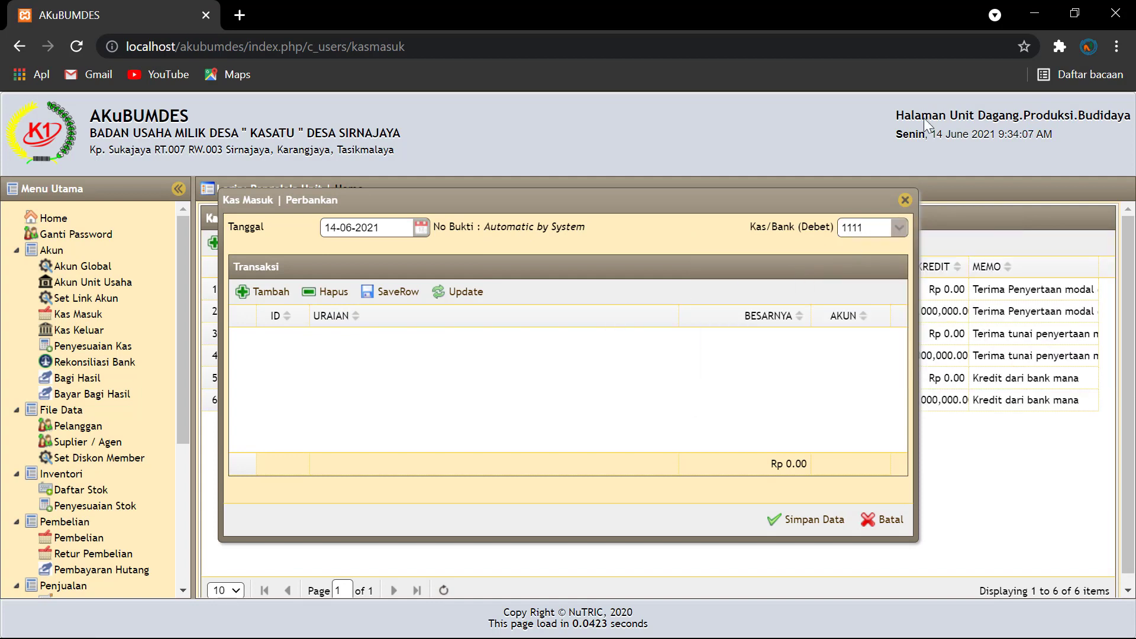
Step: Minimize the browser, review the HUTANG note in Notepad, then minimize it
left_click(1034, 13)
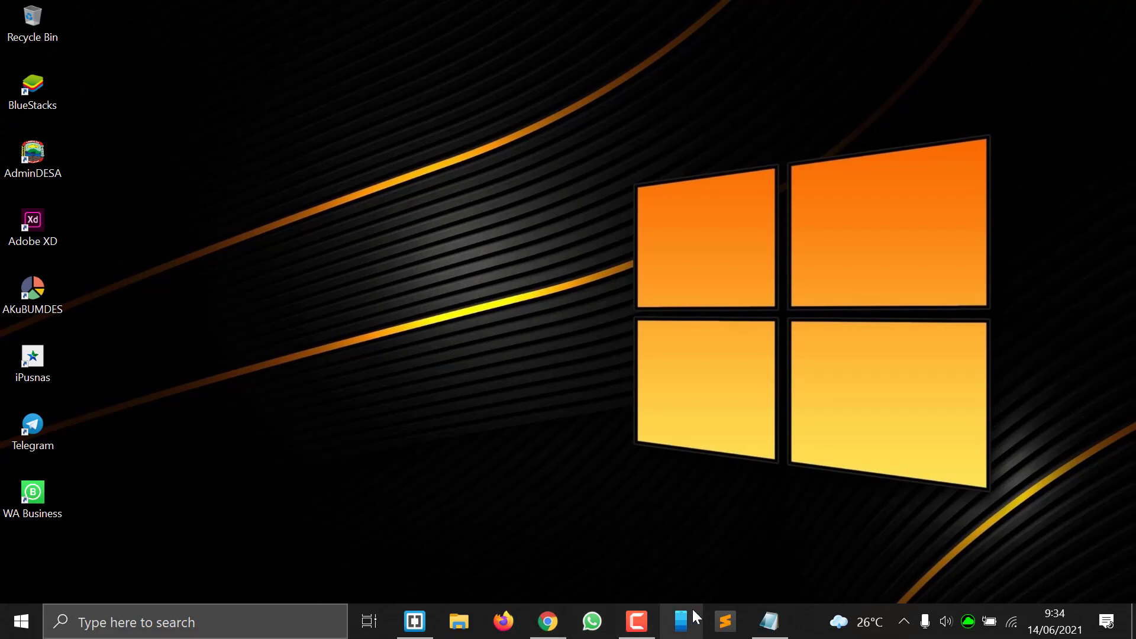
left_click(769, 631)
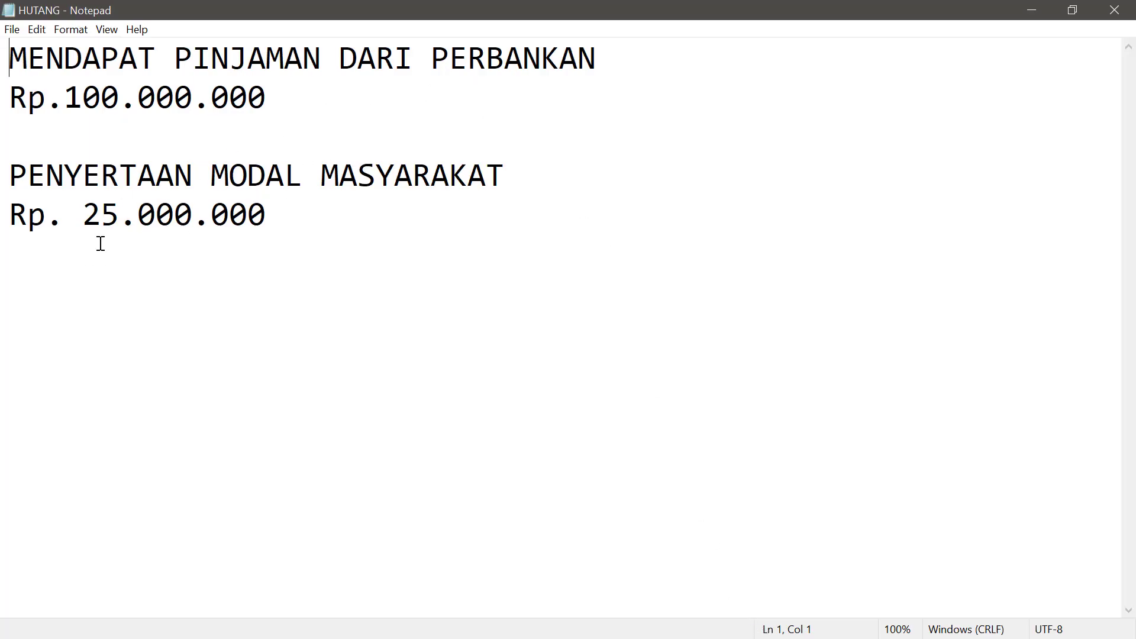
left_click(1031, 10)
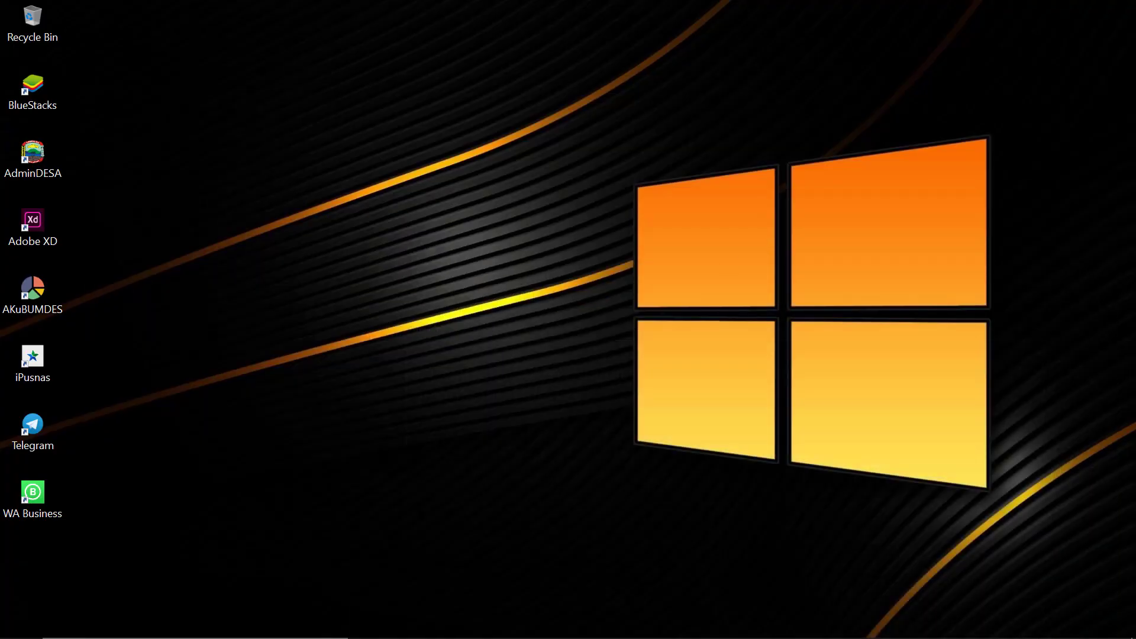
Step: Keep Kas Unit Perdagangan as the debit and add a line crediting Hutang Ke Pihak Lain
mouse_move(459, 613)
left_click(545, 626)
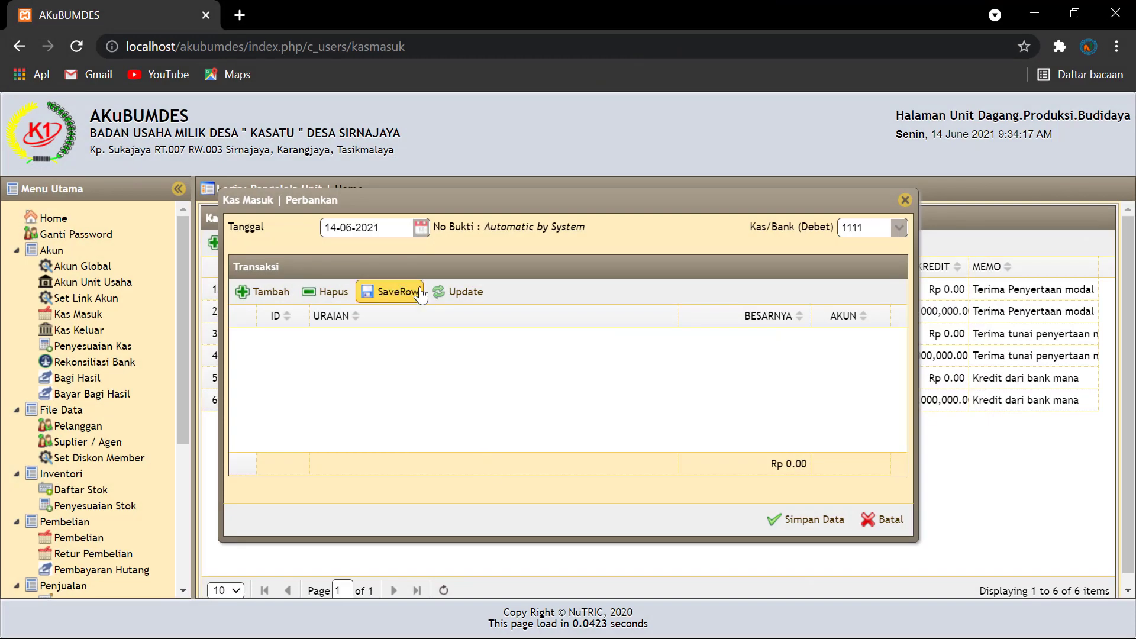
left_click(895, 236)
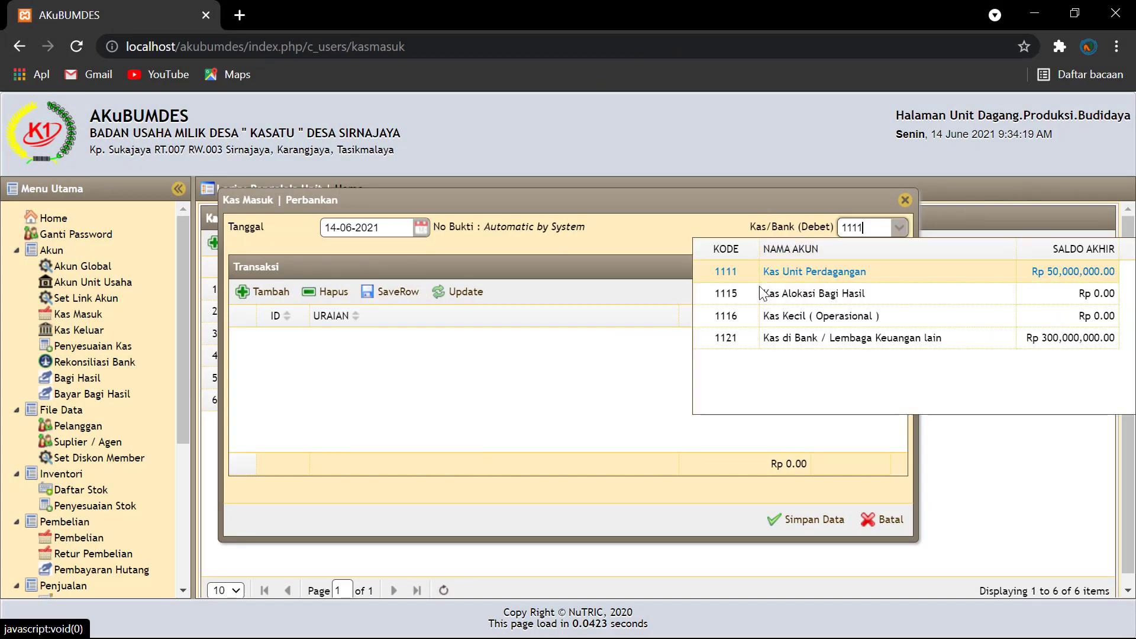
left_click(785, 275)
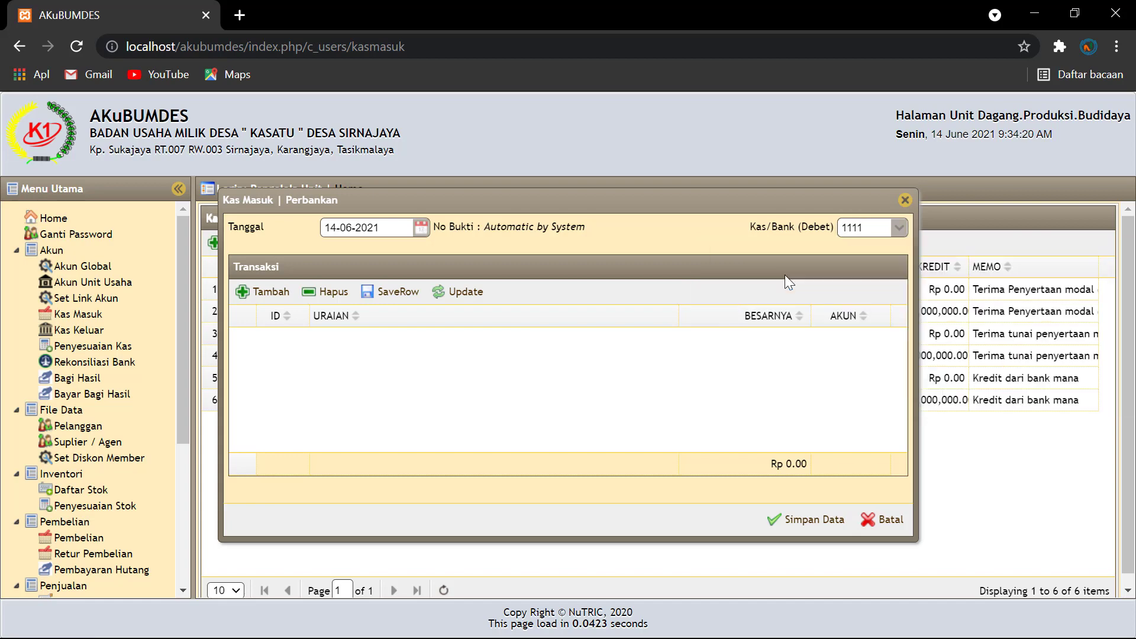
left_click(264, 291)
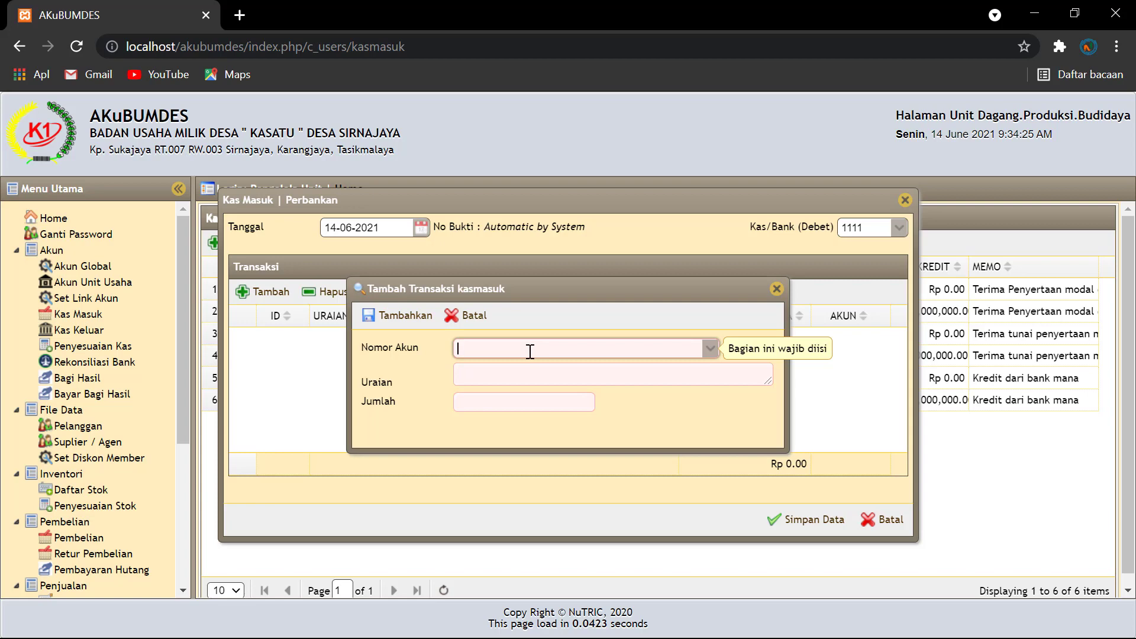
type("hutang")
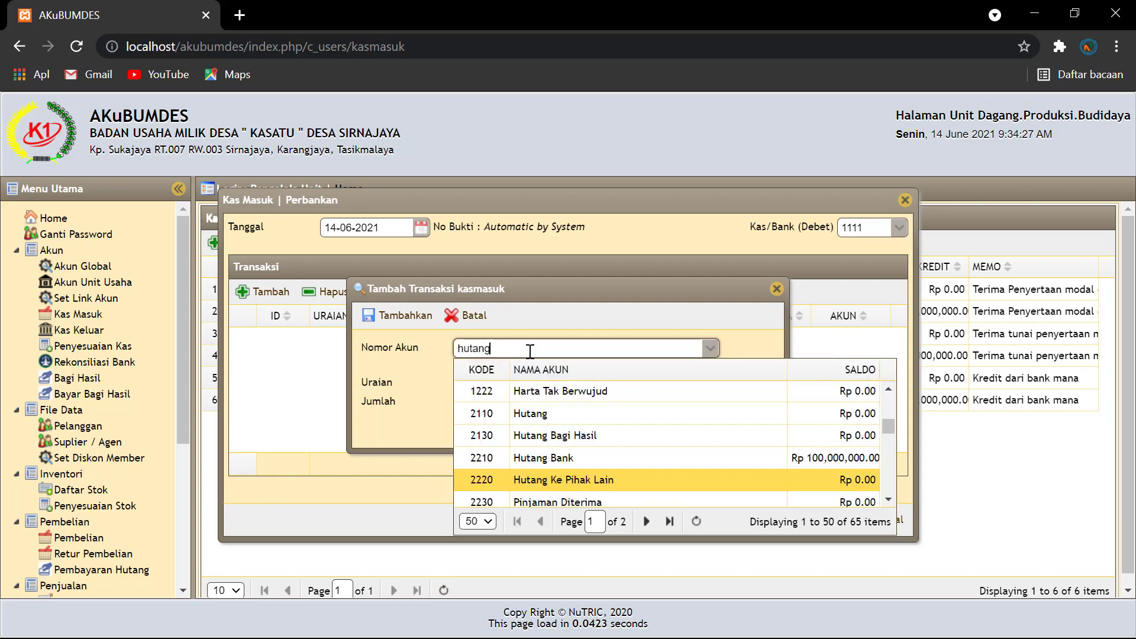
scroll(668, 421, "down", 2)
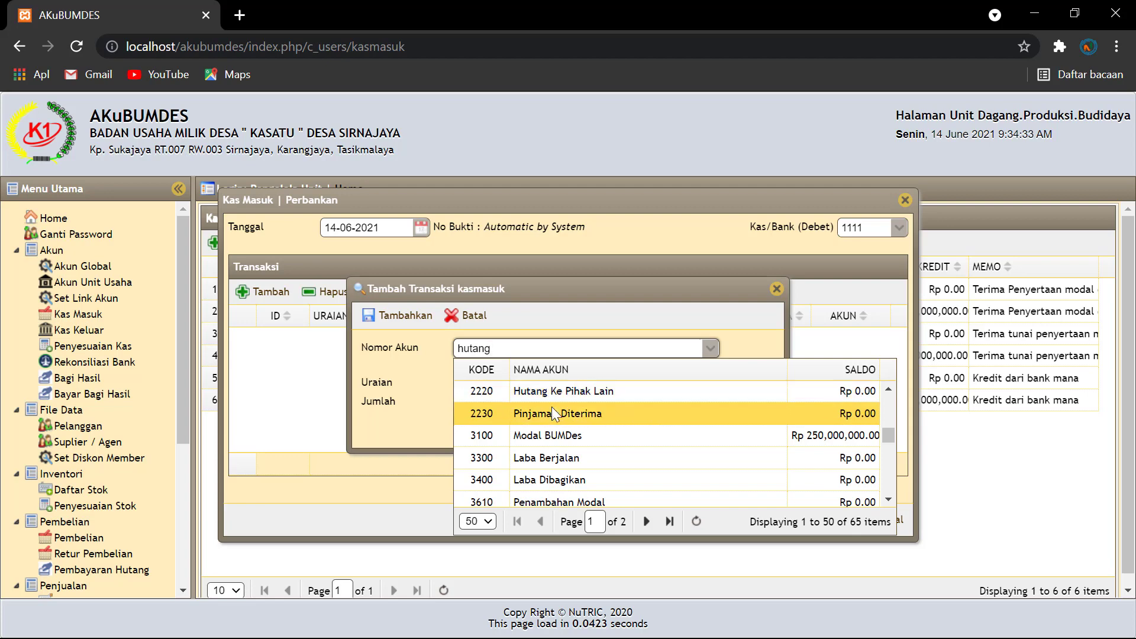
scroll(563, 410, "up", 2)
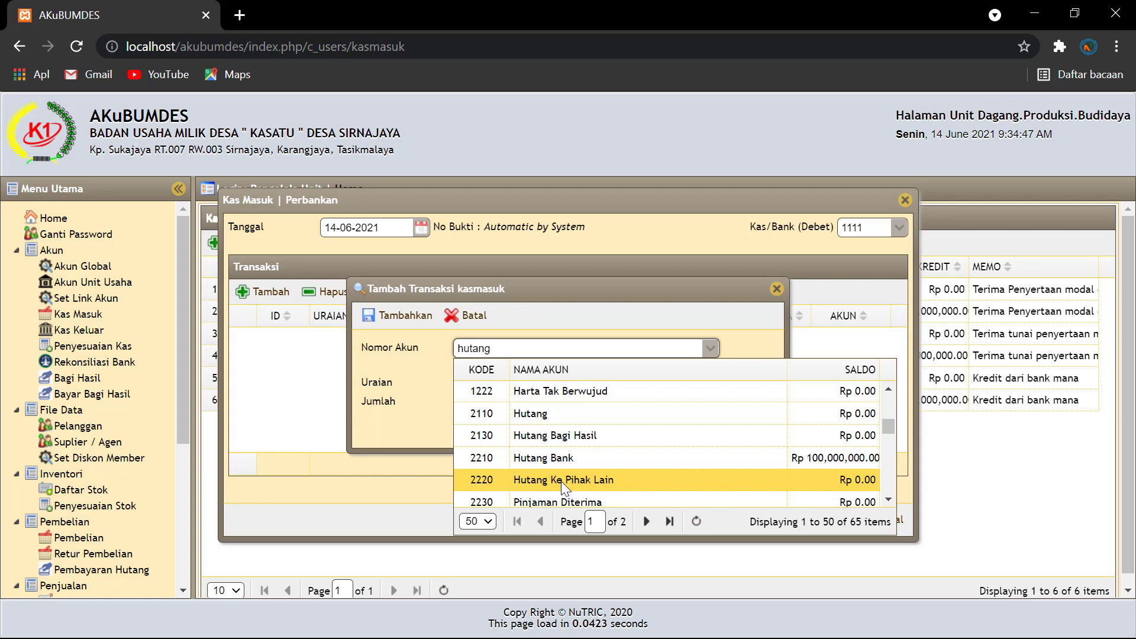
left_click(558, 480)
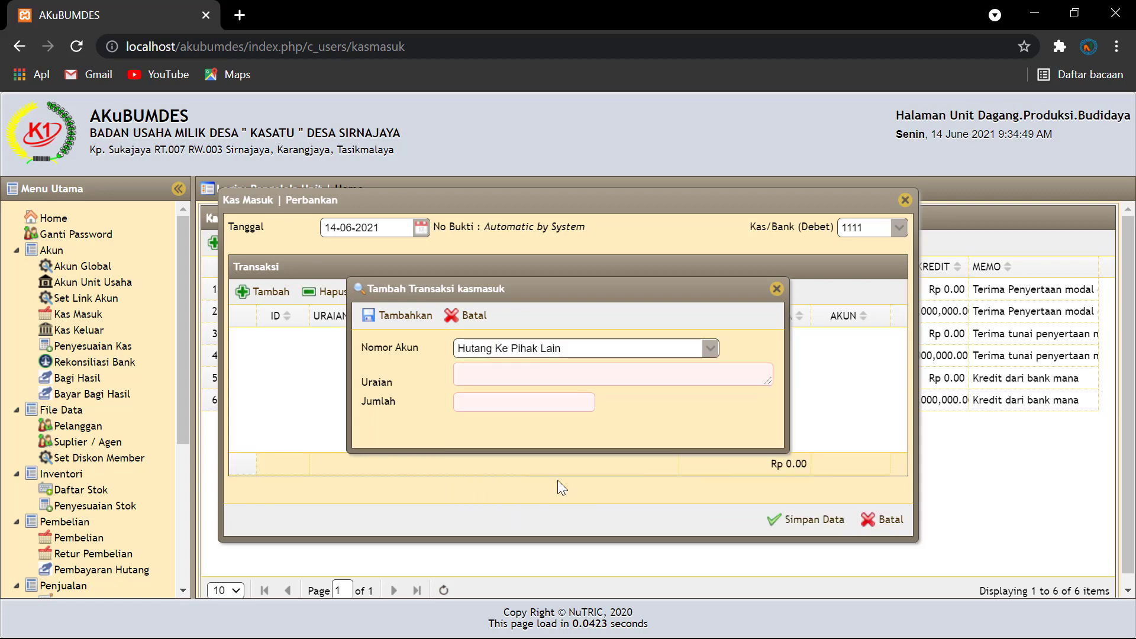
Step: Describe the line 'Penyertaan Modal masyarakat' for 25,000,000, add it and save the receipt
left_click(477, 376)
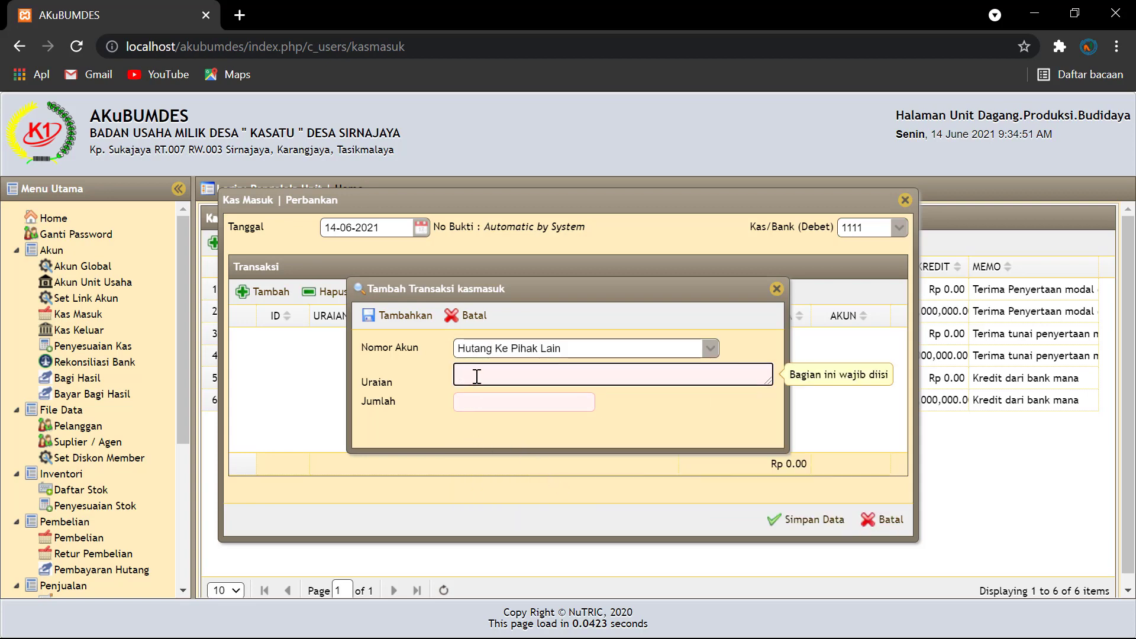
type("T")
type("Penyertaan ")
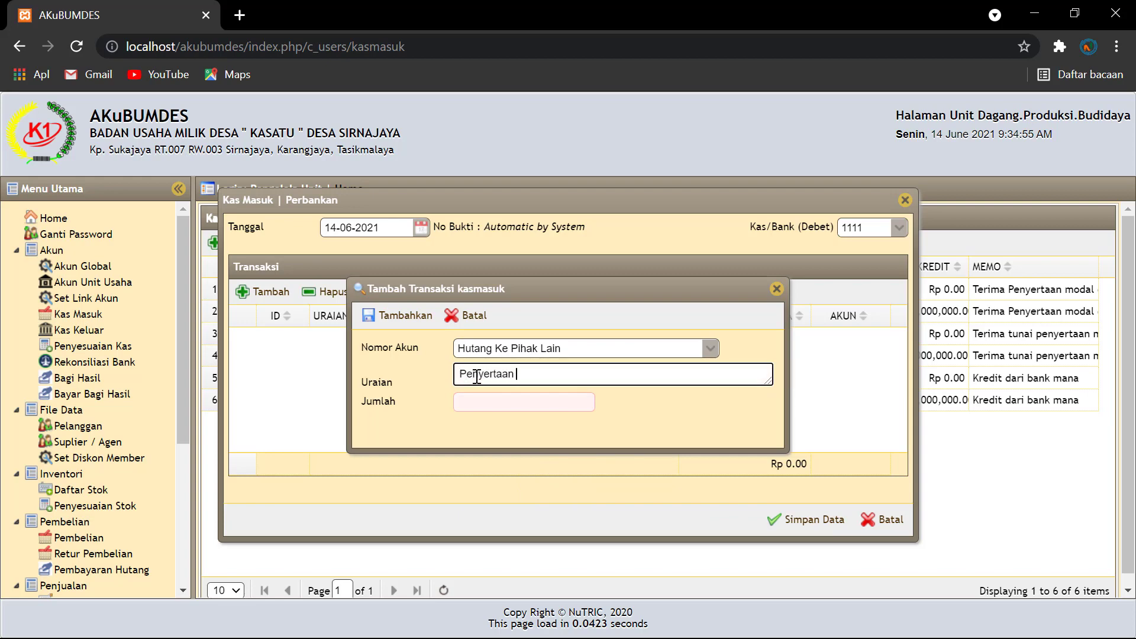
type("Modal masyarakat")
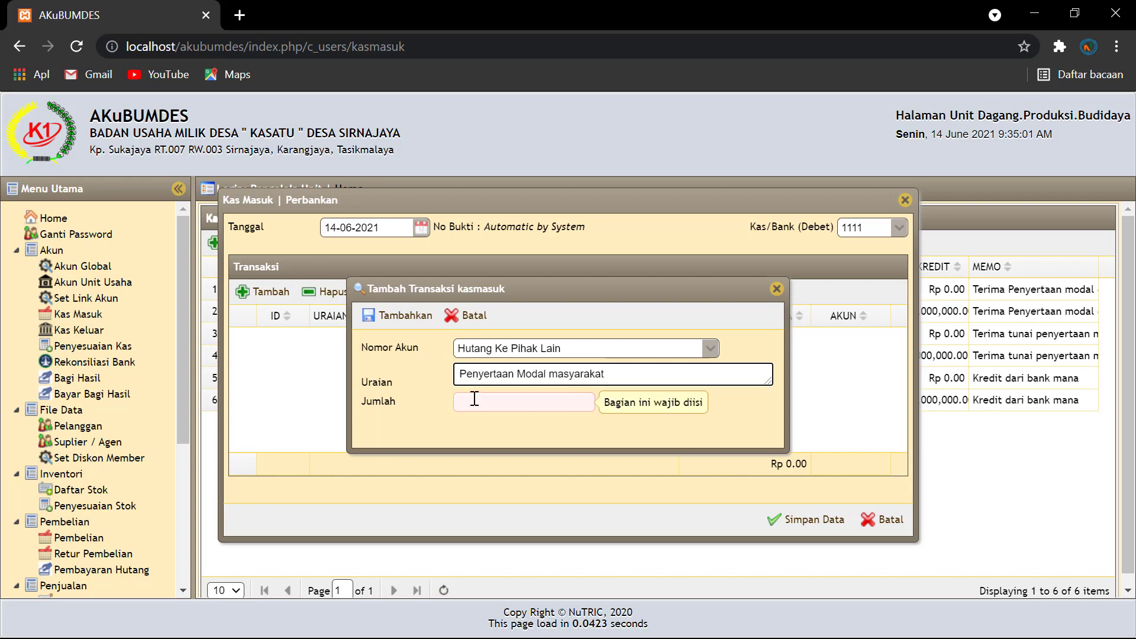
left_click(473, 399)
type("250")
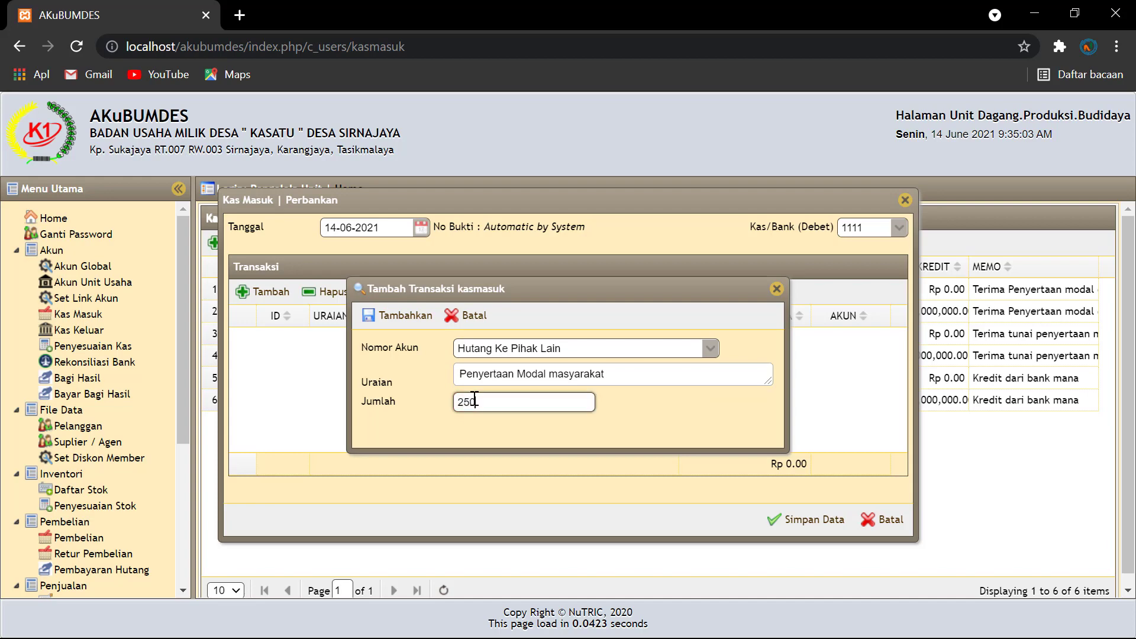
type("00000")
left_click(667, 413)
left_click(405, 314)
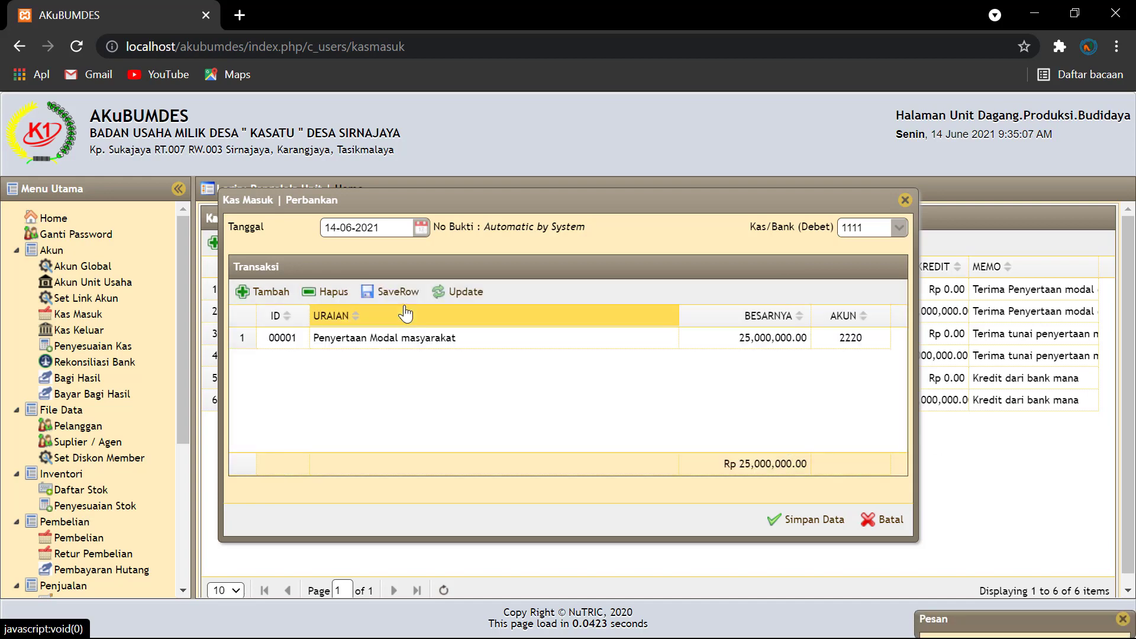
left_click(808, 520)
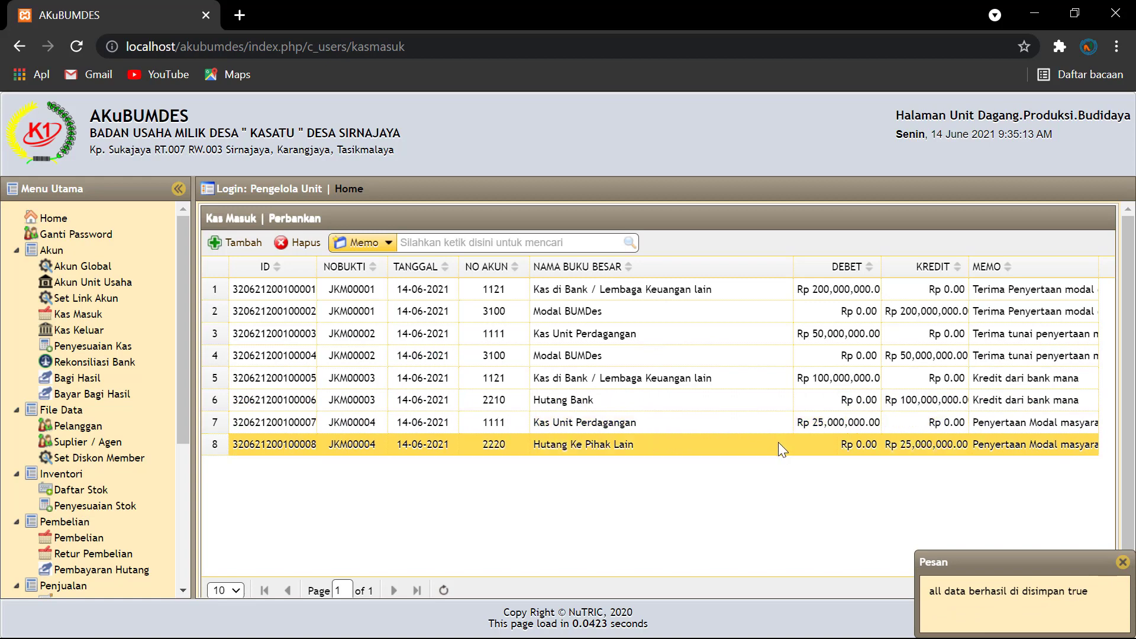
Step: Generate the Neraca balance sheet for 14-06-2021
scroll(732, 417, "down", 1)
scroll(142, 503, "down", 4)
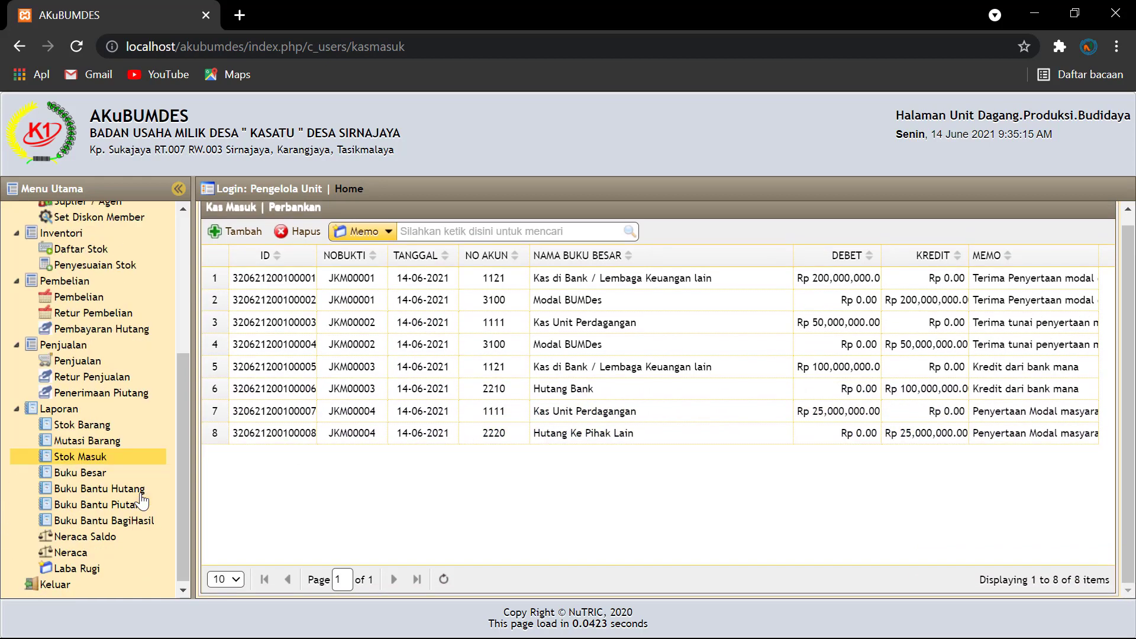
left_click(78, 551)
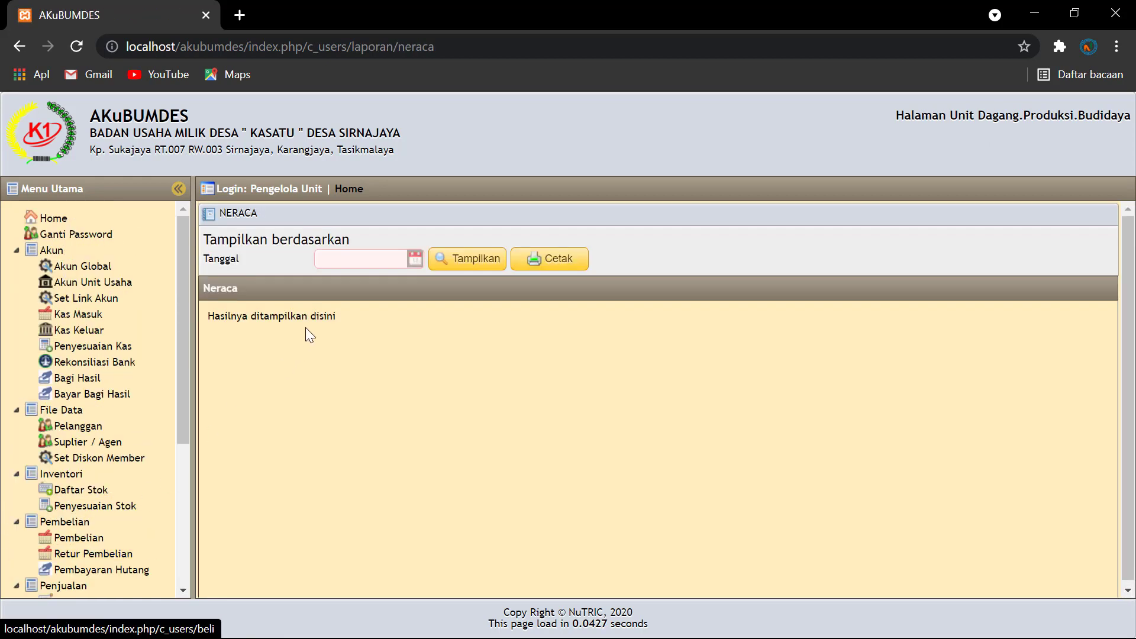
left_click(415, 261)
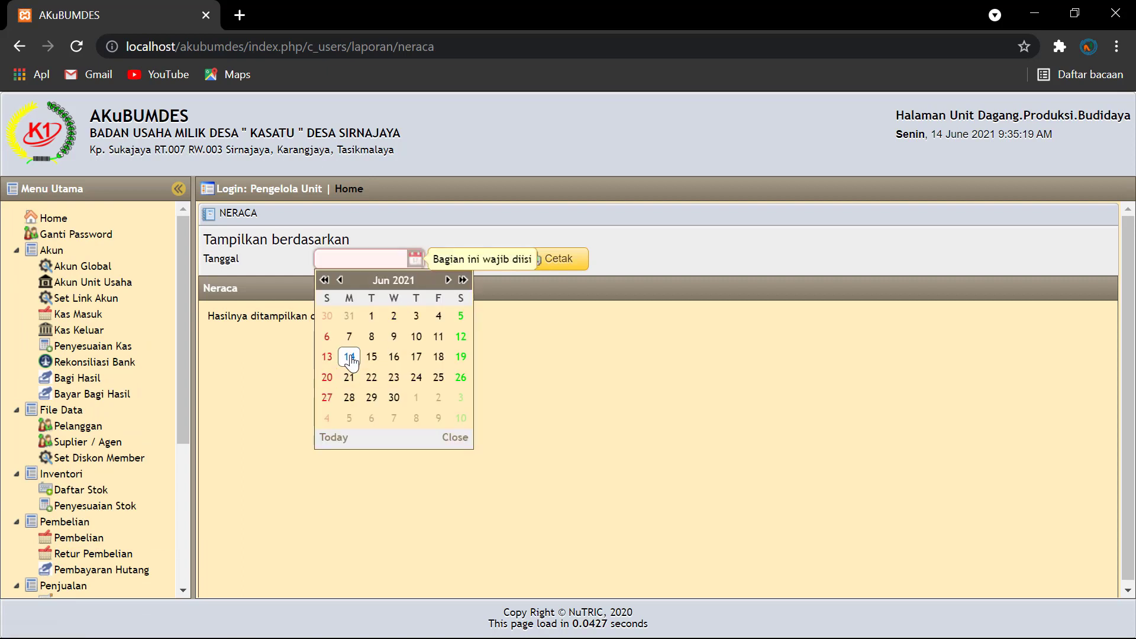
left_click(349, 355)
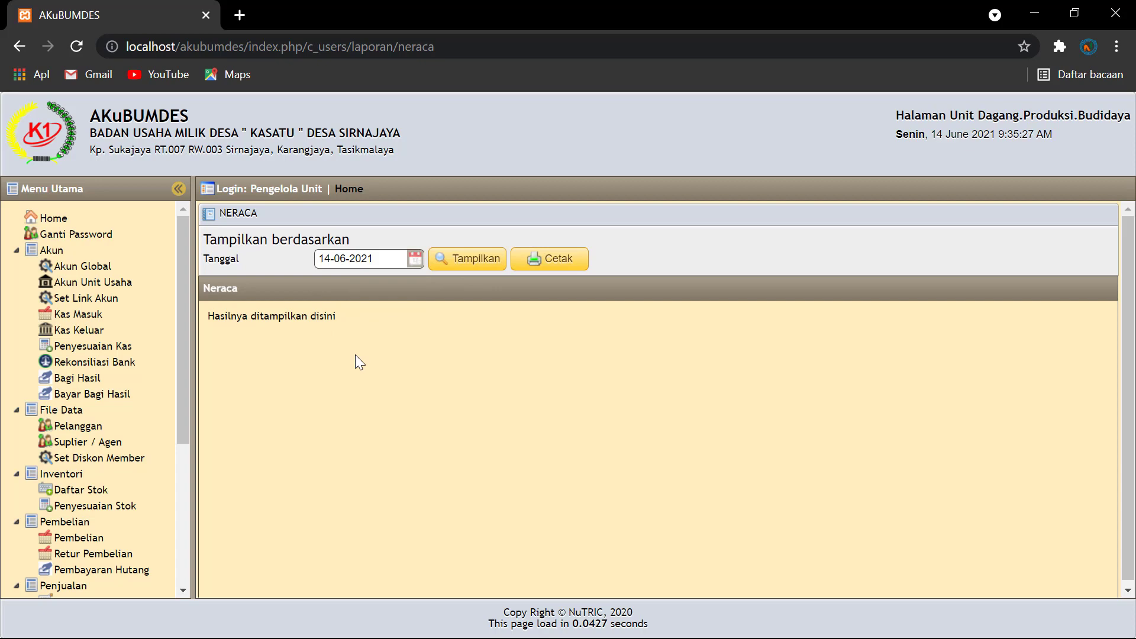
left_click(478, 264)
Step: Scroll through the Neraca to check Hutang Ke Pihak Lain 25,000,000 and total aktiva 375,000,000
scroll(456, 427, "down", 5)
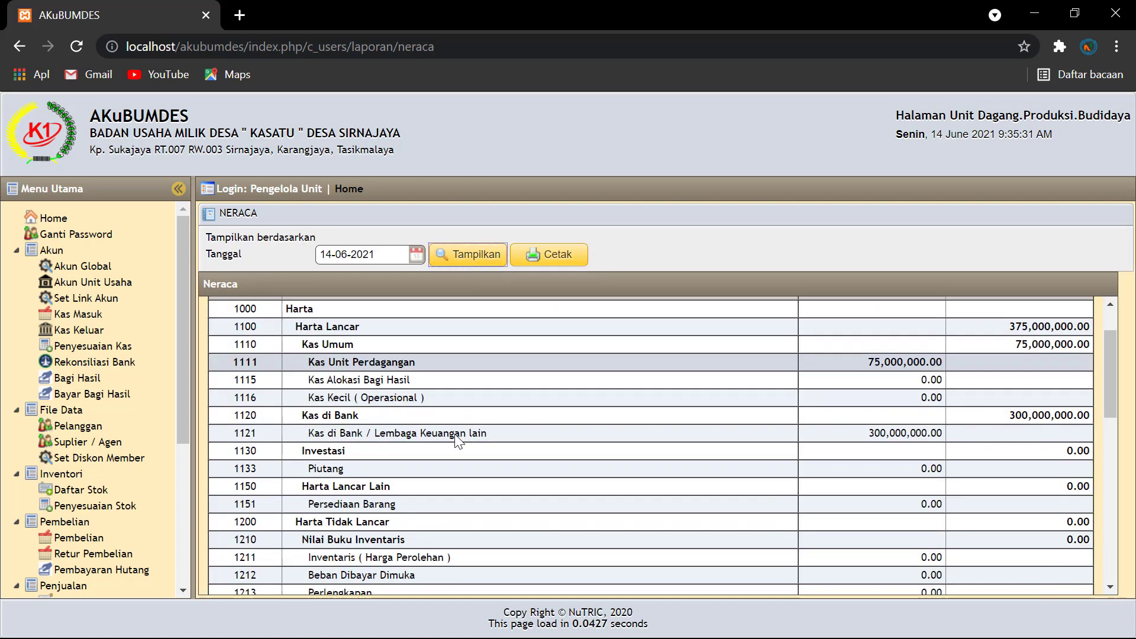
scroll(458, 422, "up", 3)
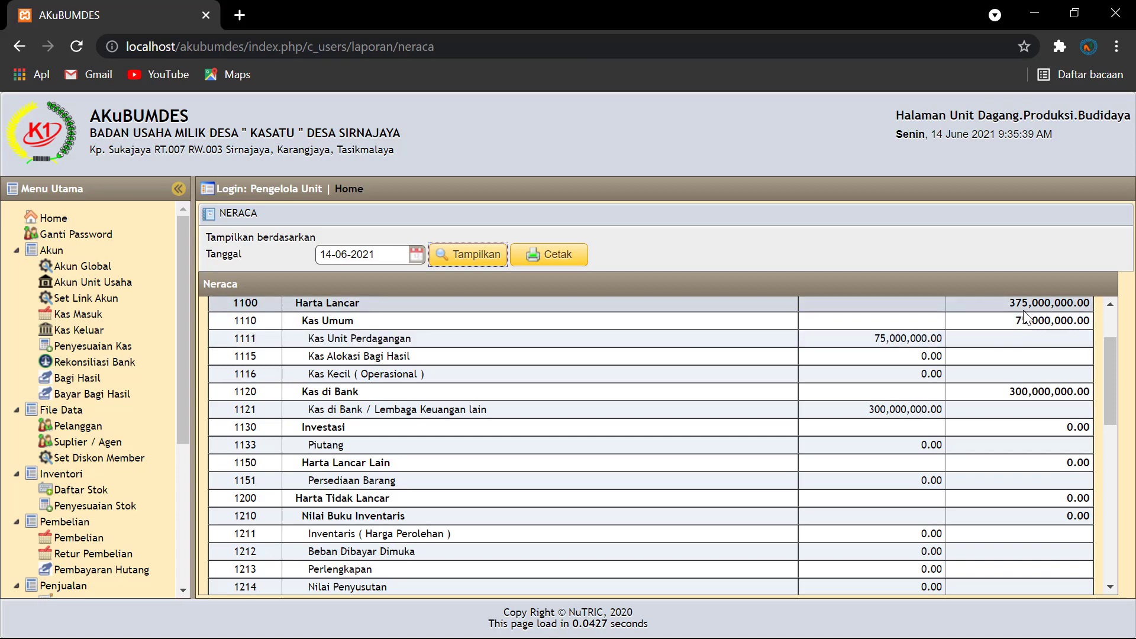
scroll(1019, 314, "up", 2)
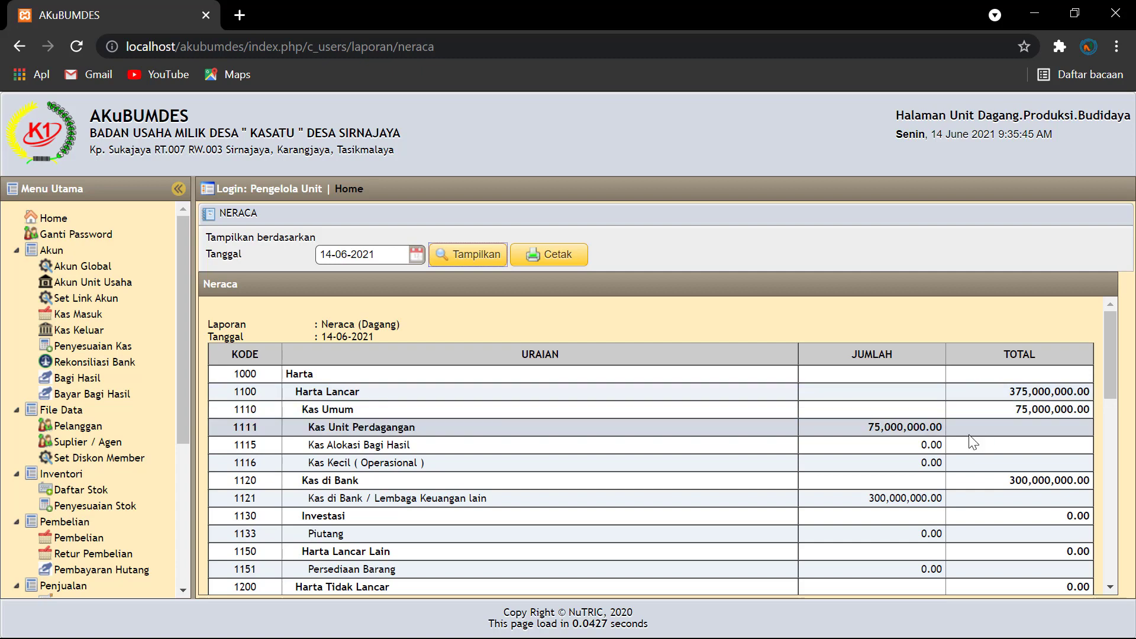
scroll(891, 428, "down", 5)
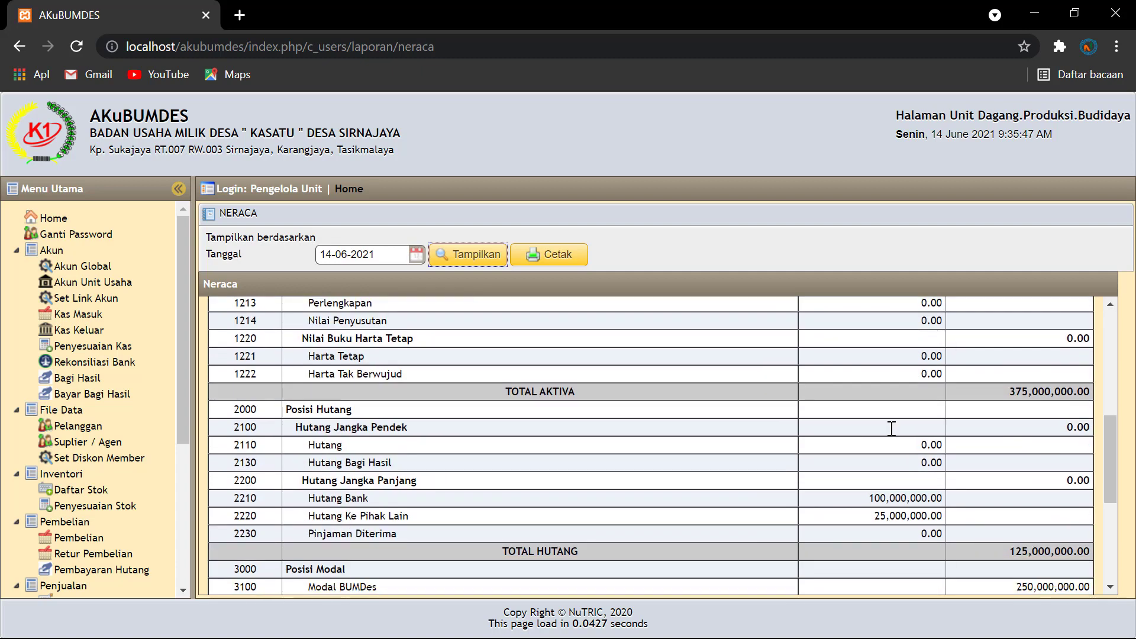
scroll(889, 428, "down", 2)
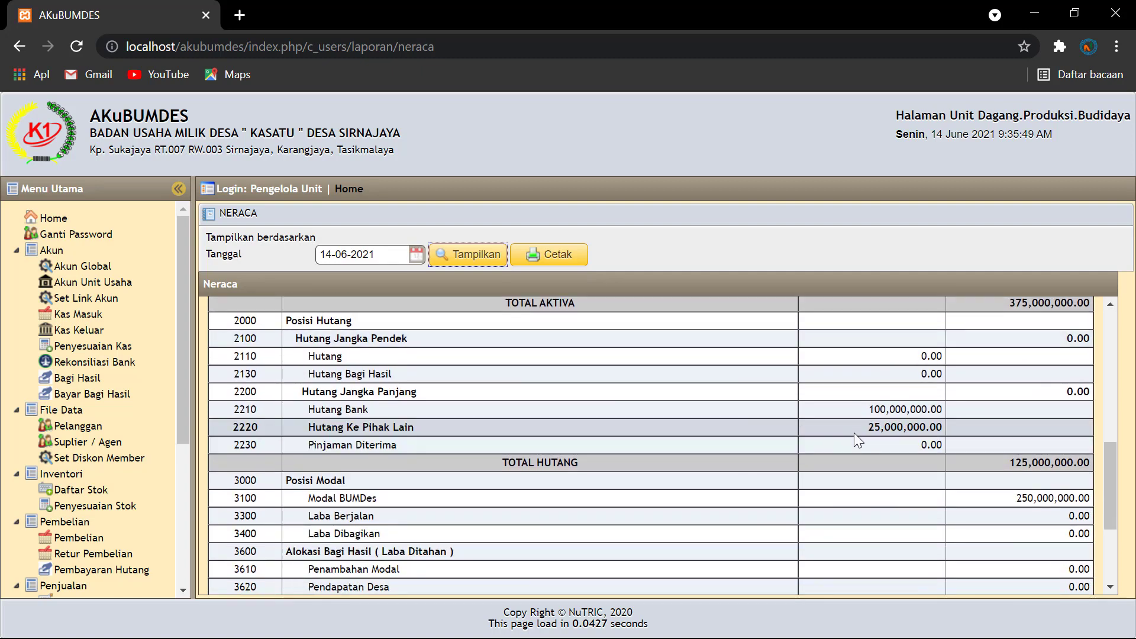
scroll(853, 432, "up", 3)
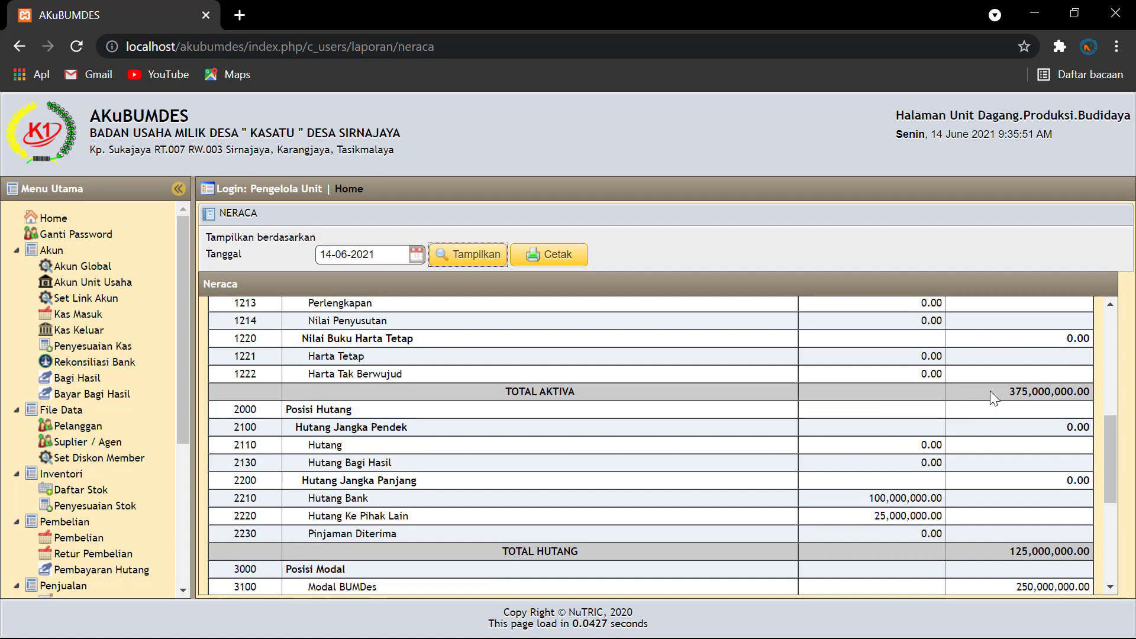
scroll(987, 439, "down", 3)
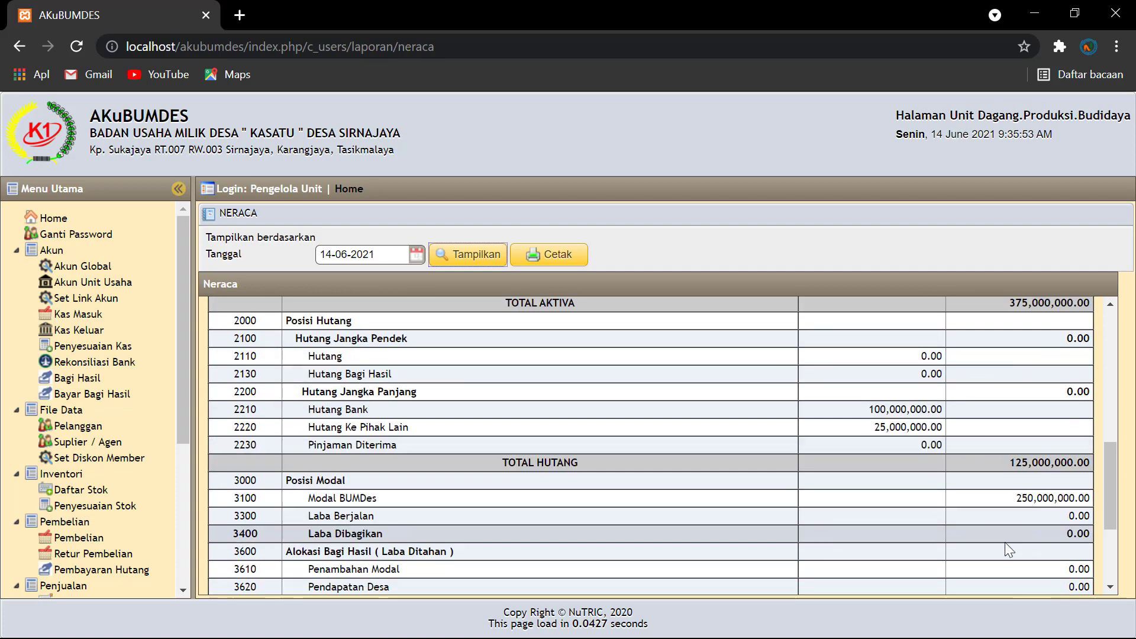
scroll(1006, 500, "down", 5)
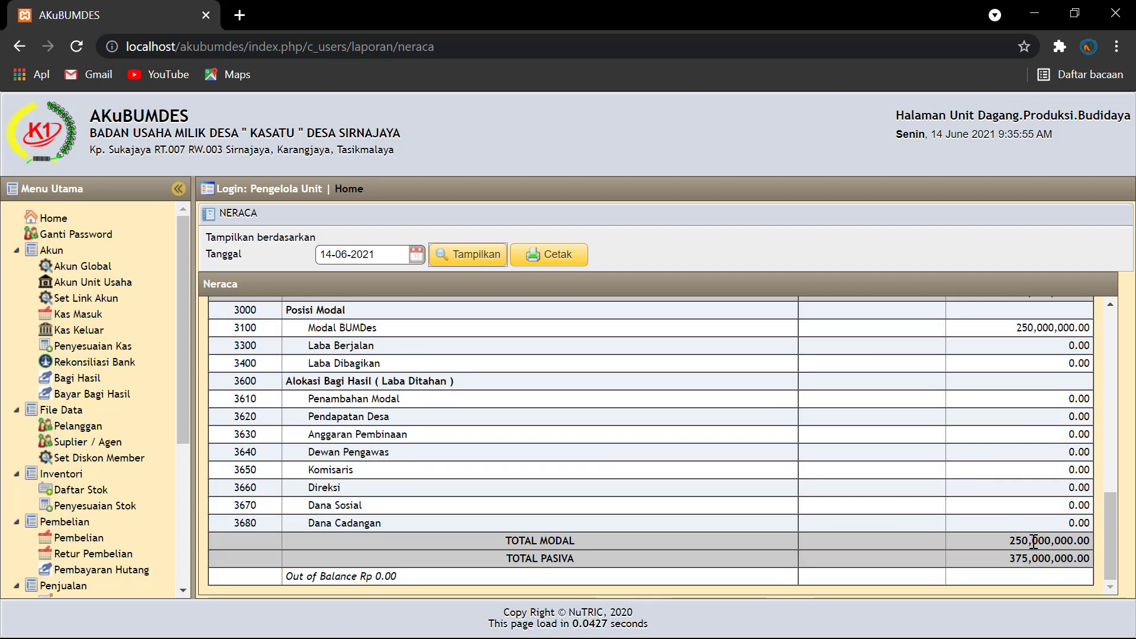
scroll(1002, 531, "up", 5)
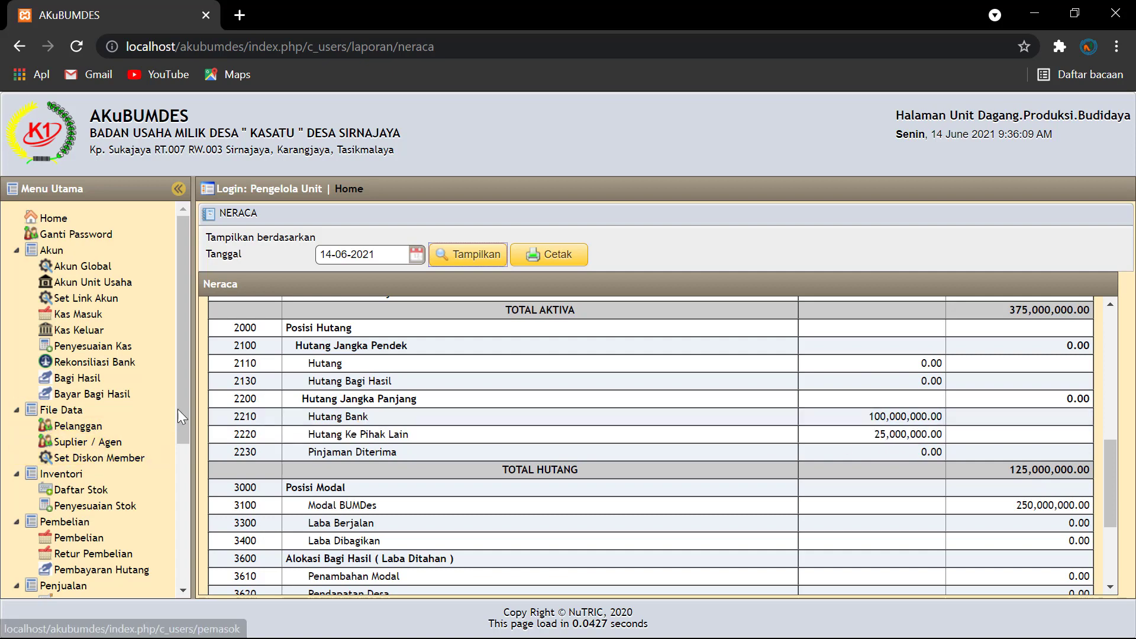
left_click_drag(177, 410, 183, 537)
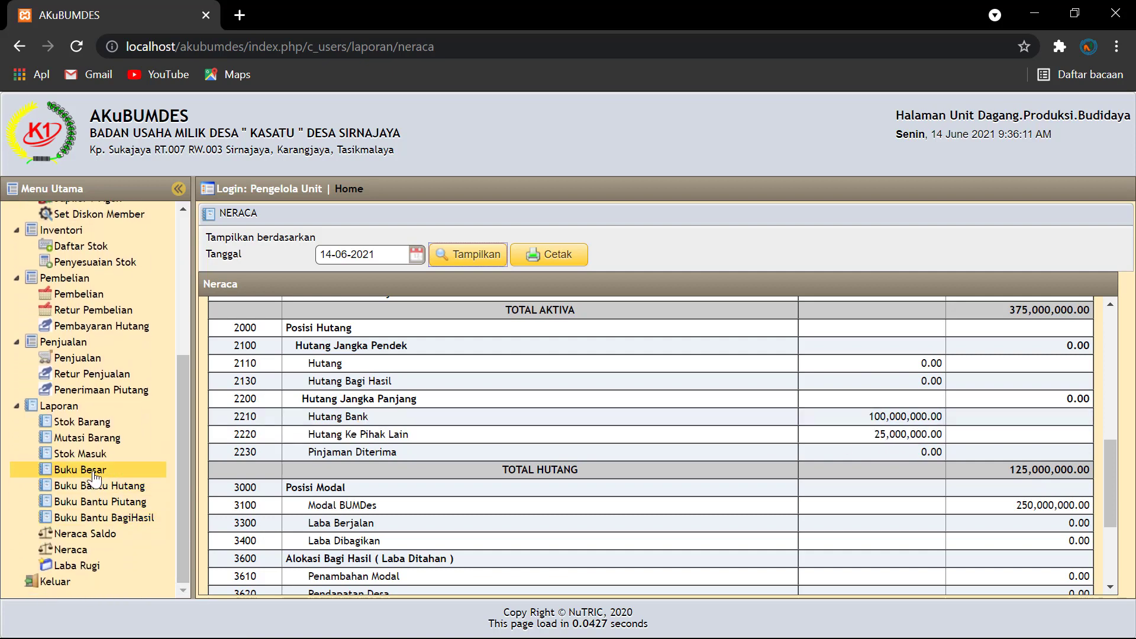
Step: Show the Buku Besar for Kas Unit Perdagangan from 01-06-2021 to 14-06-2021
left_click(93, 473)
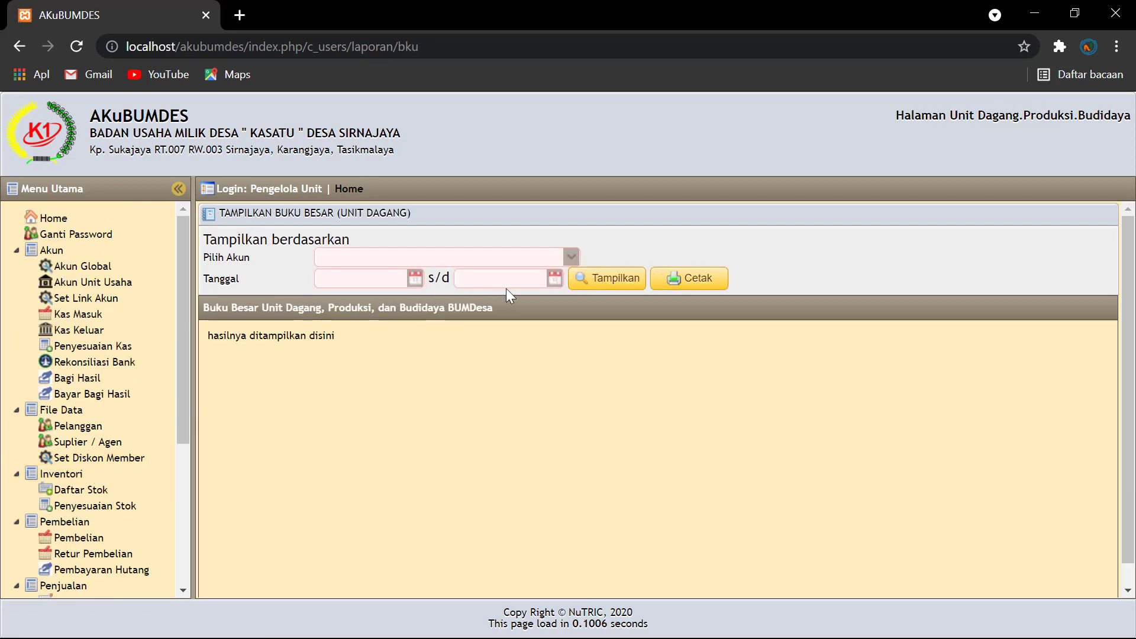
left_click(571, 257)
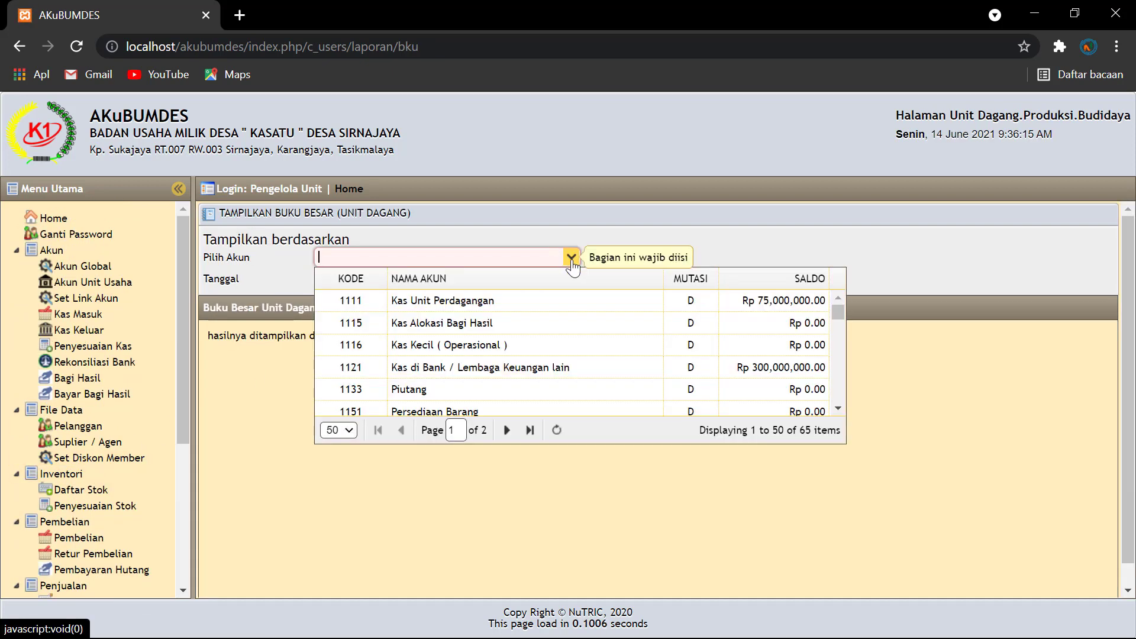
left_click(496, 304)
left_click(417, 283)
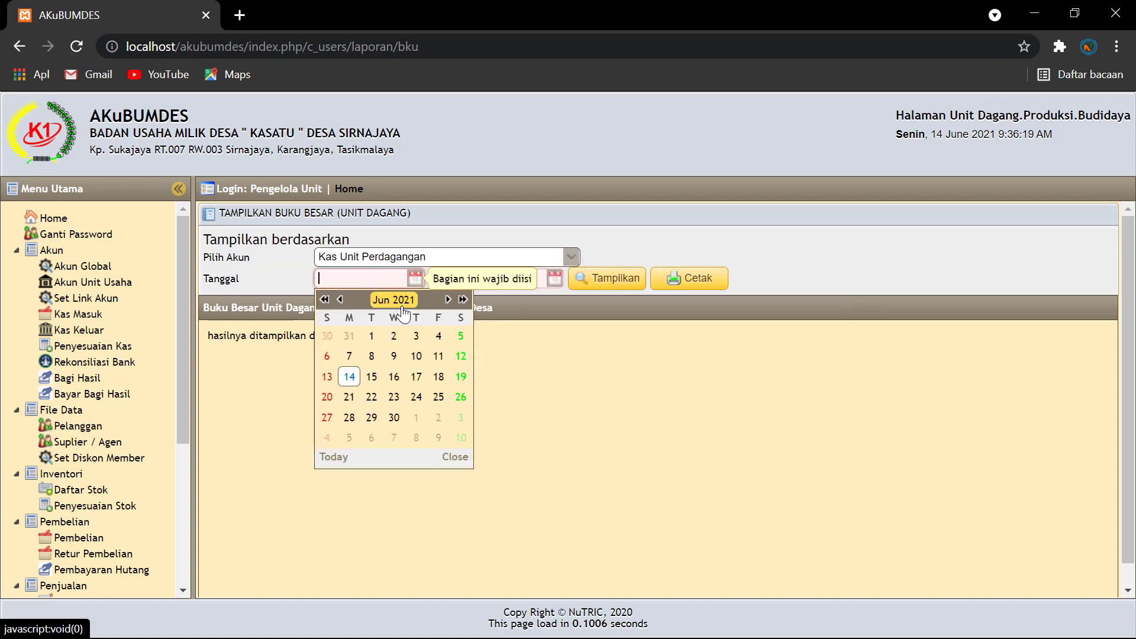
left_click(373, 337)
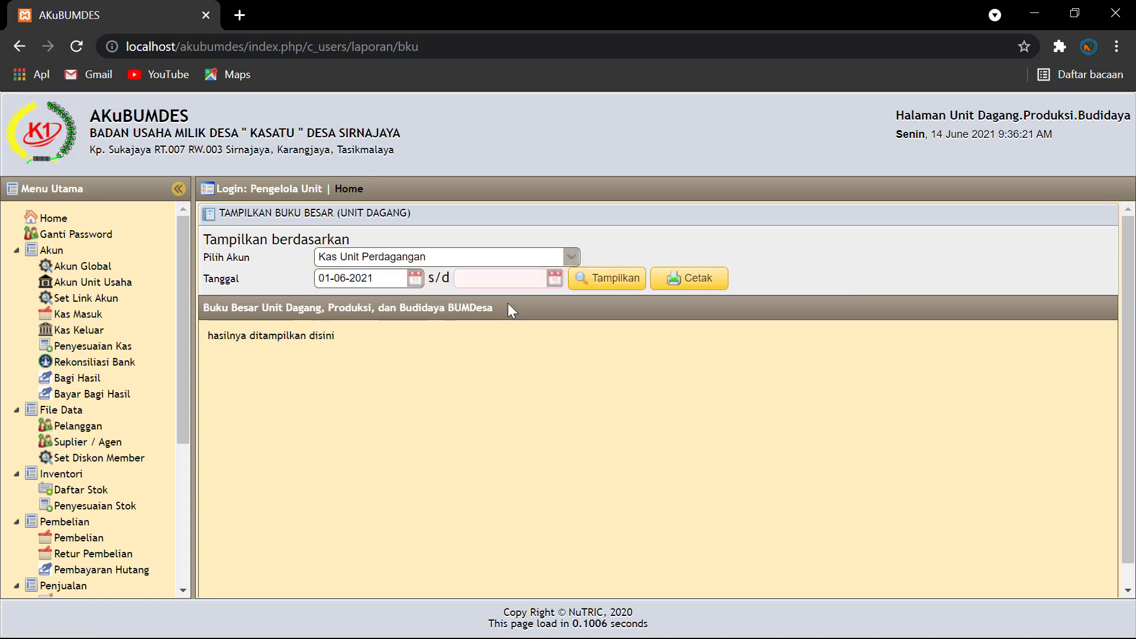
left_click(554, 278)
left_click(488, 373)
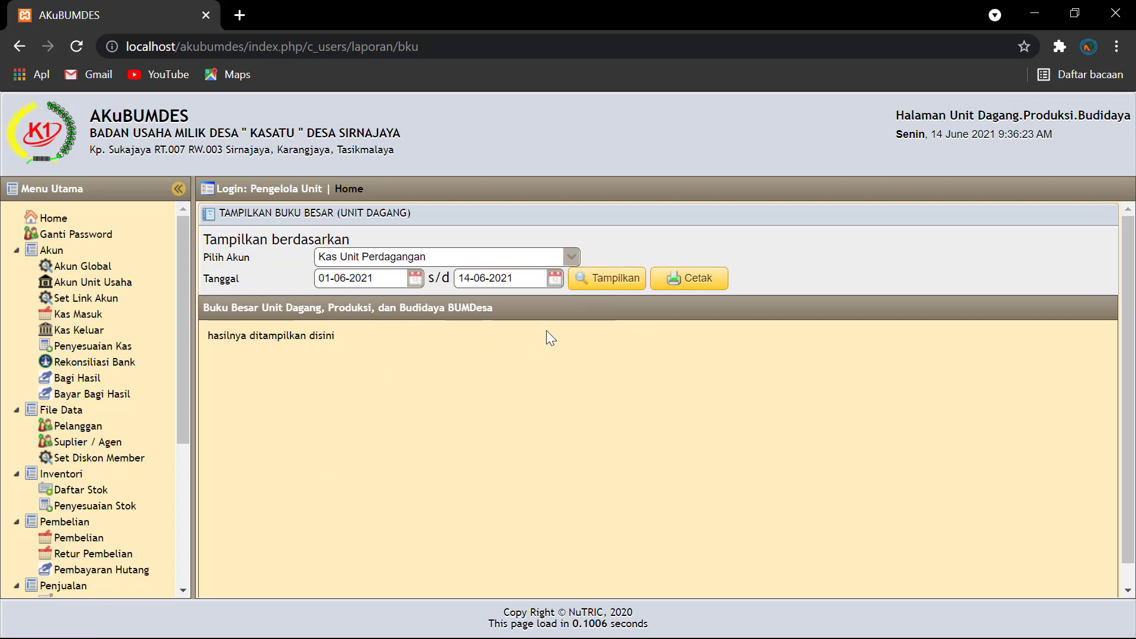
left_click(618, 279)
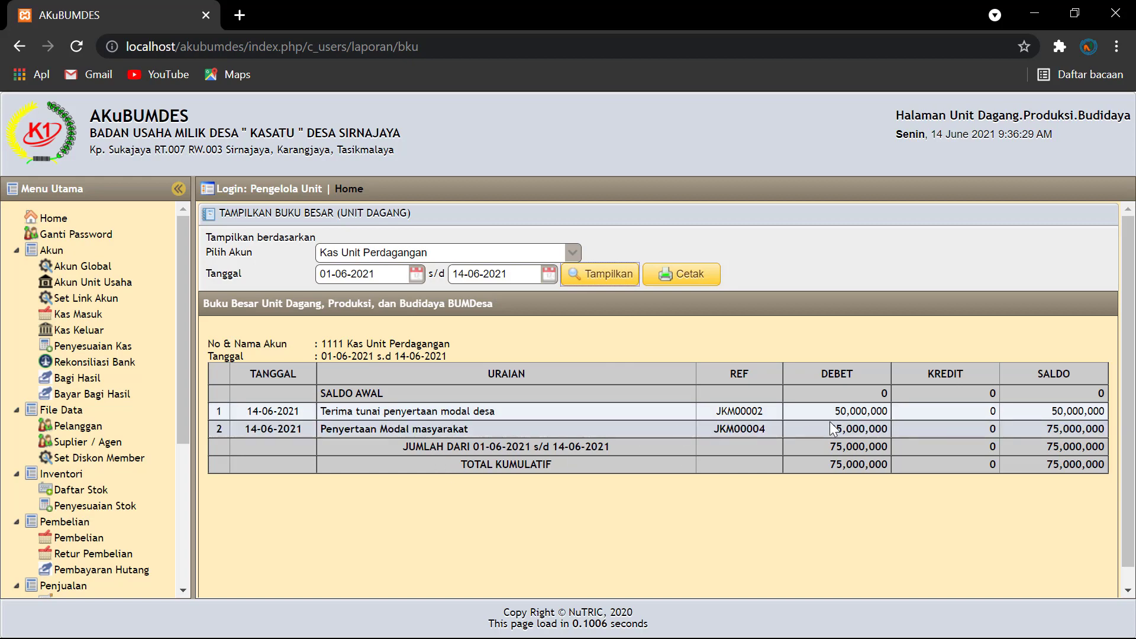
Step: Switch the ledger to Kas di Bank / Lembaga Keuangan lain for the same period
left_click(573, 255)
left_click(515, 368)
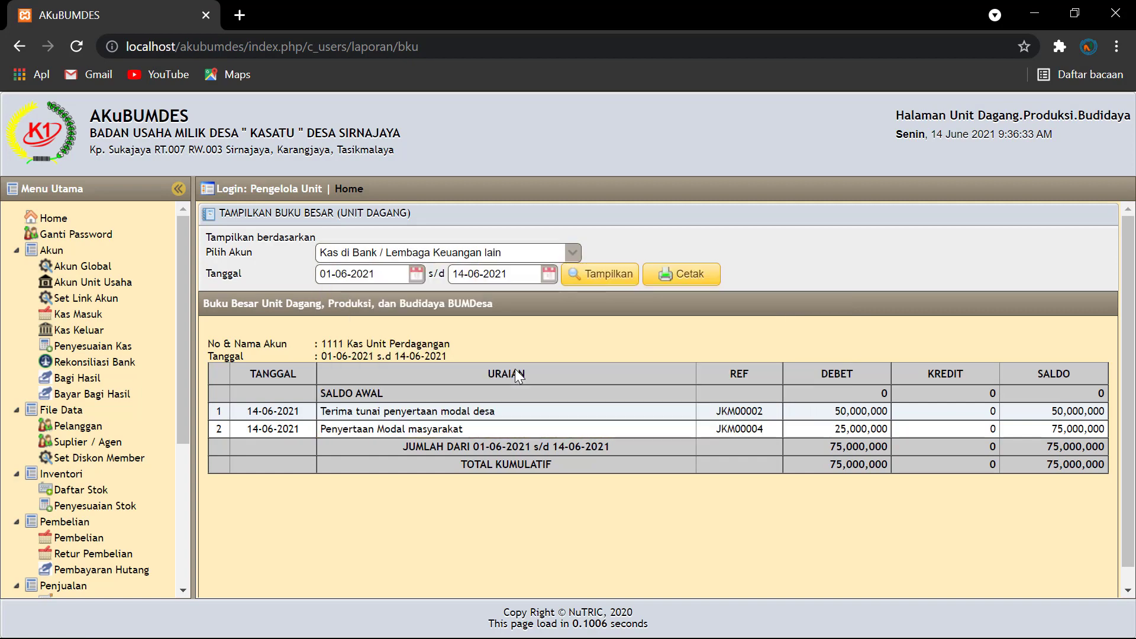
left_click(595, 277)
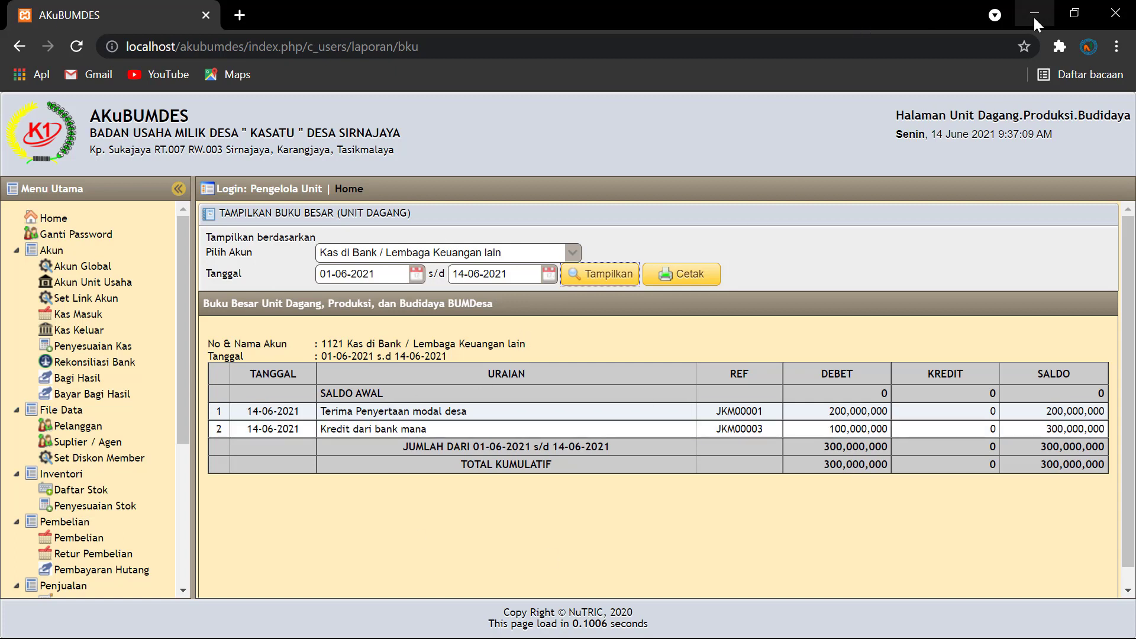
Step: Open the PENDAPATAN note in Notepad to read the broker and unit income amounts, then minimize it
left_click(1033, 15)
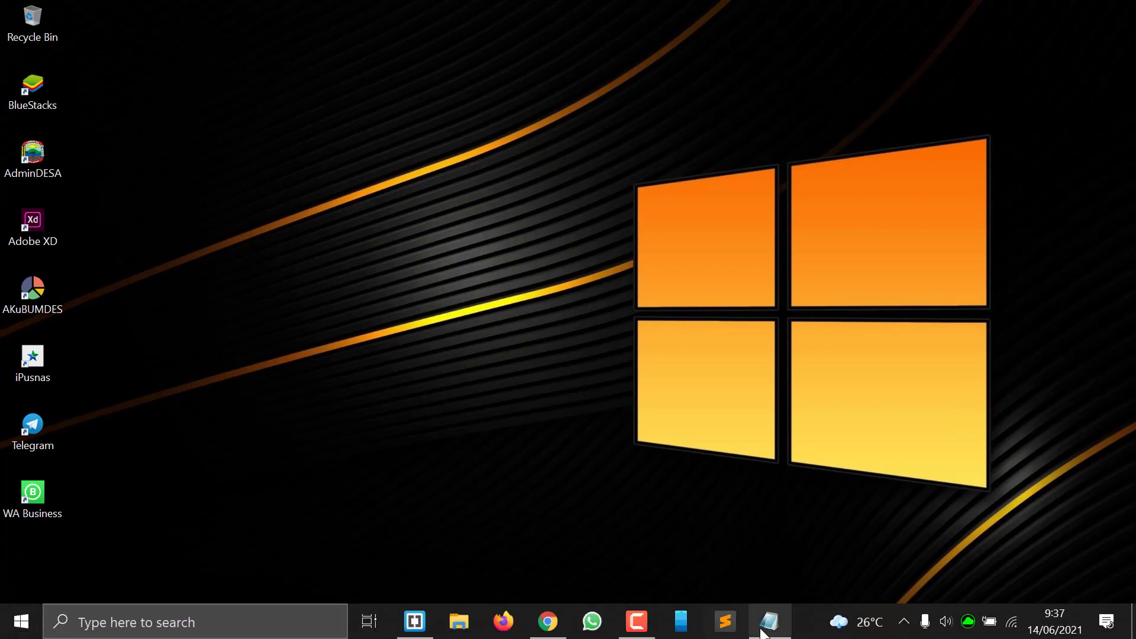
left_click(768, 621)
left_click(12, 30)
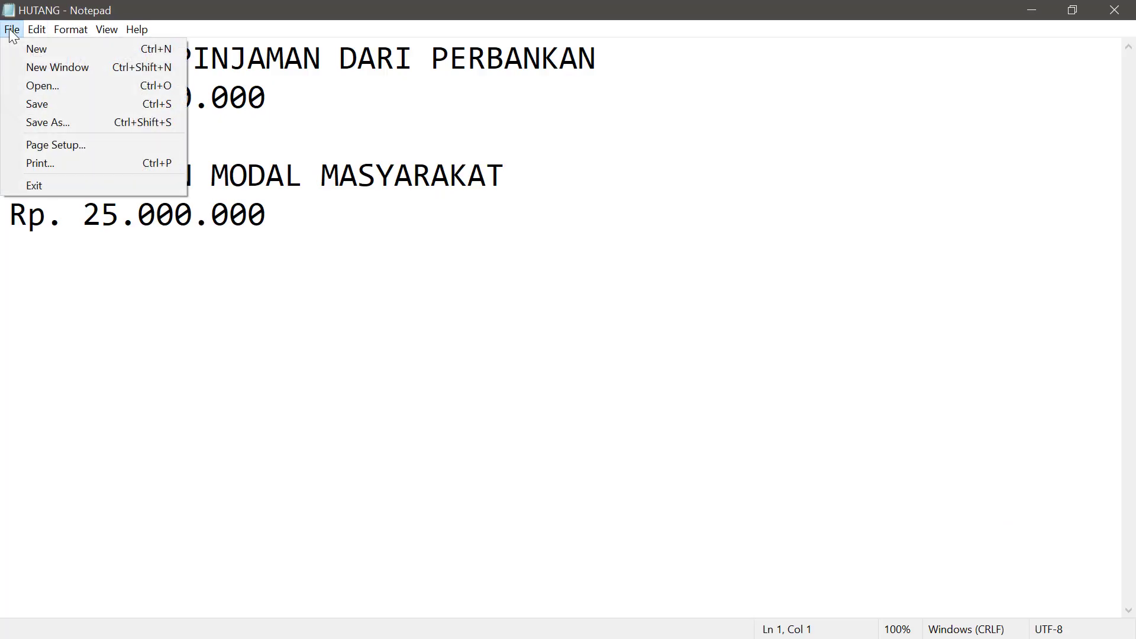
left_click(37, 85)
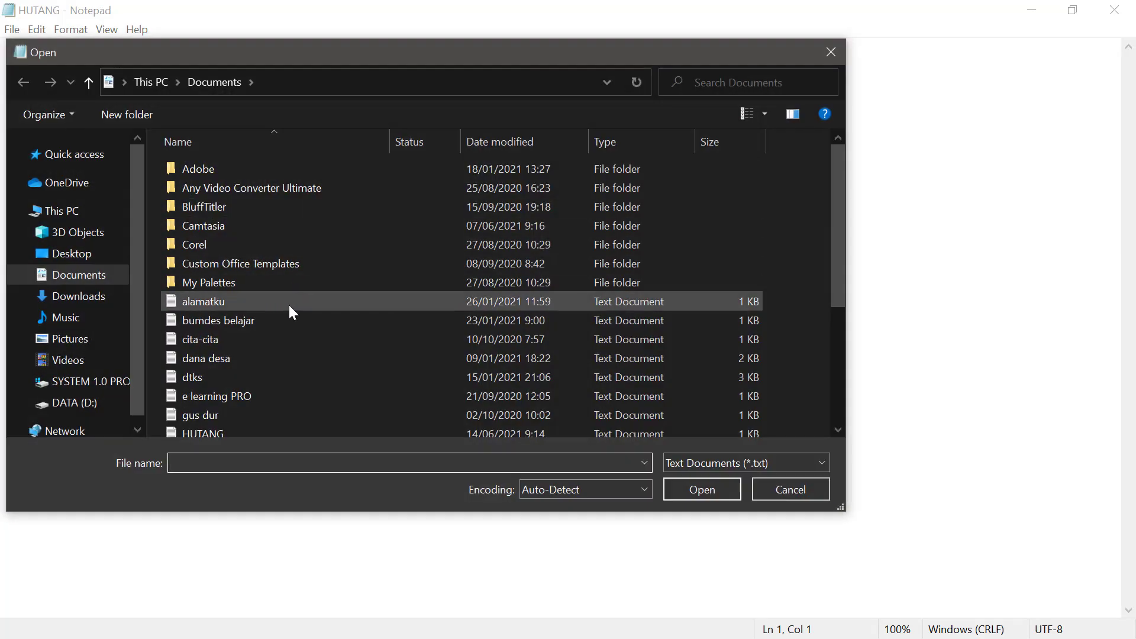
scroll(282, 323, "down", 2)
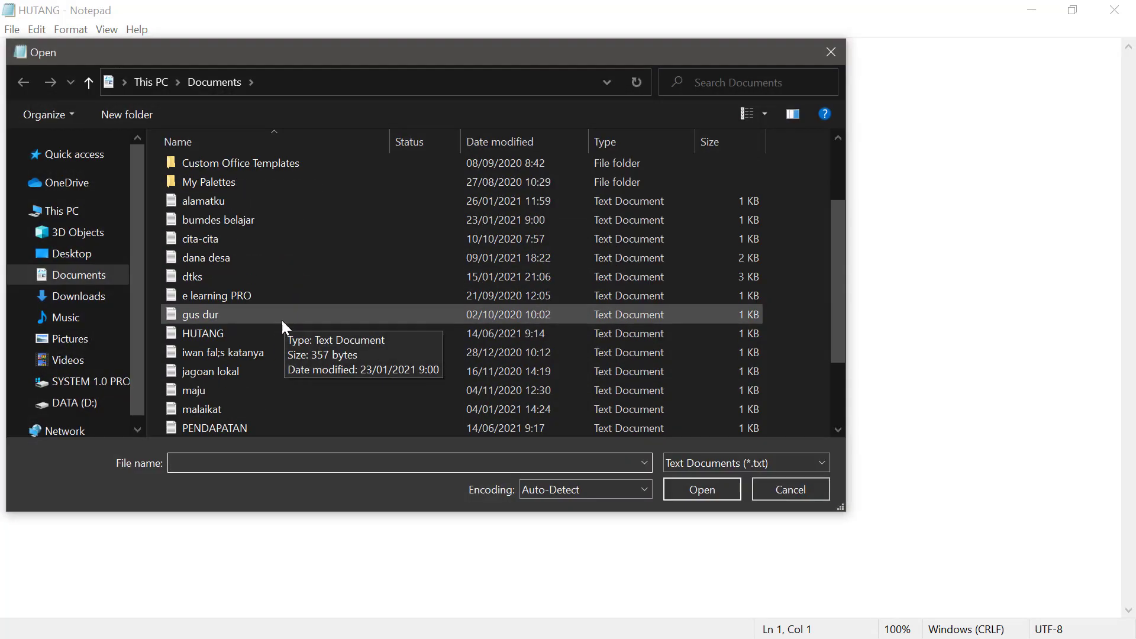
left_click(247, 427)
left_click(695, 488)
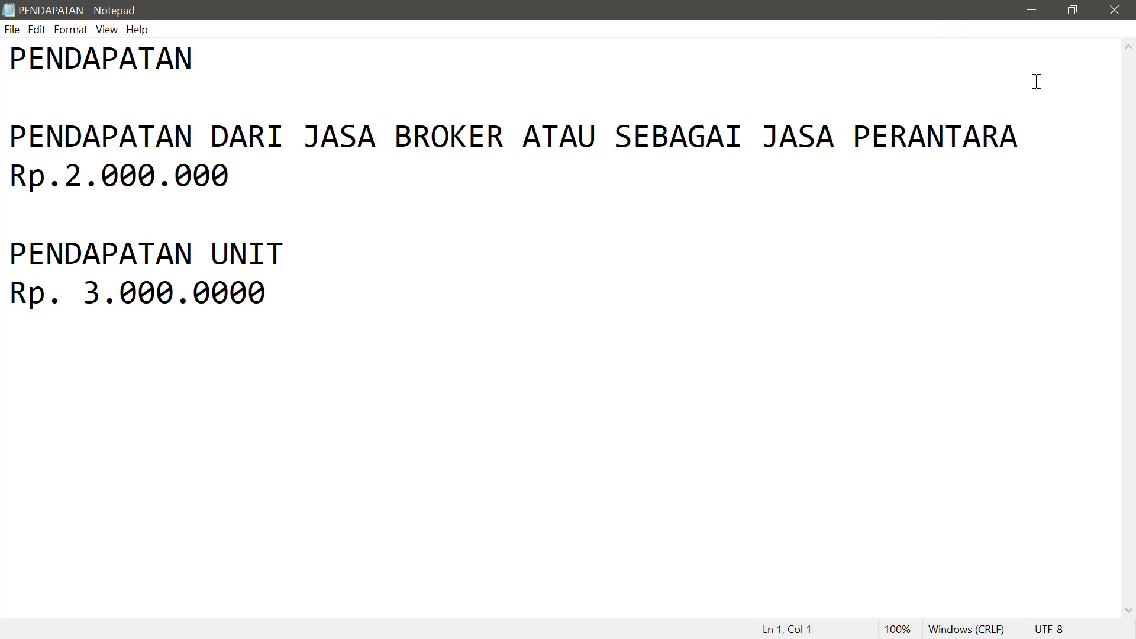
left_click(1031, 10)
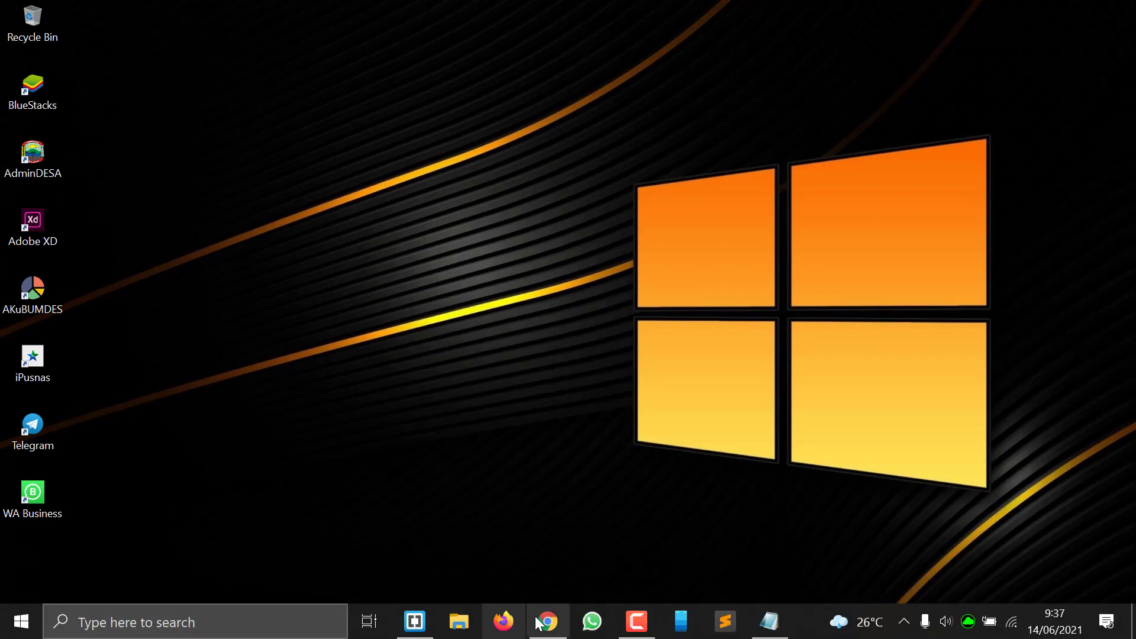
Step: Restore the AKuBUMDES window showing the Buku Besar for 1121 Kas di Bank
left_click(548, 621)
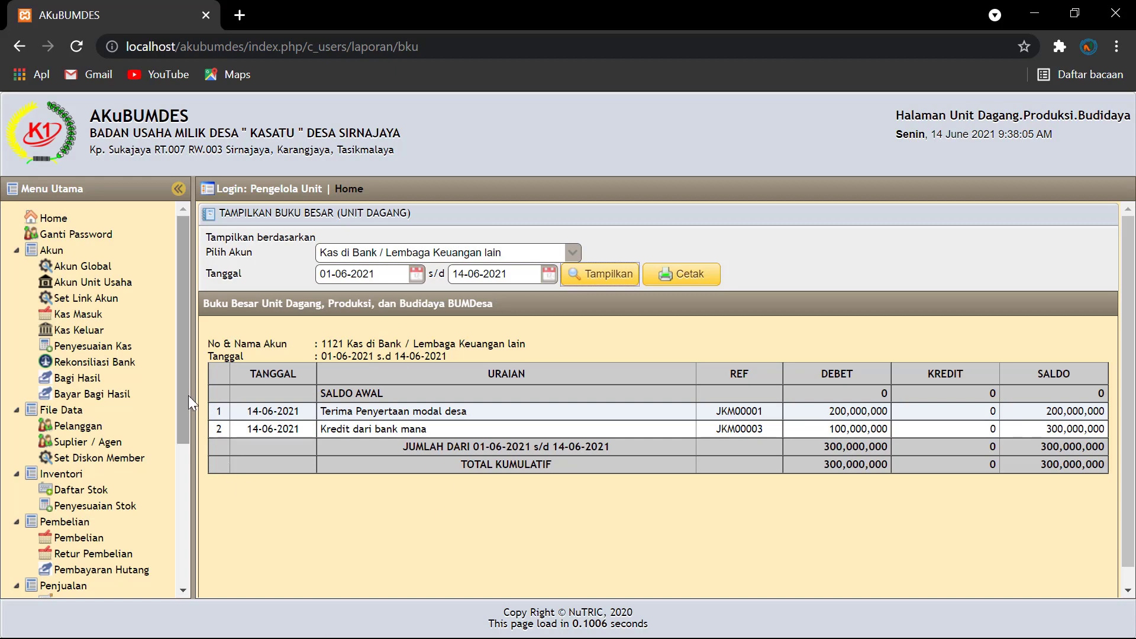
left_click_drag(188, 395, 187, 576)
Step: Review the Neraca for 14-06-2021, then go to the Kas Masuk receipts list
left_click(68, 550)
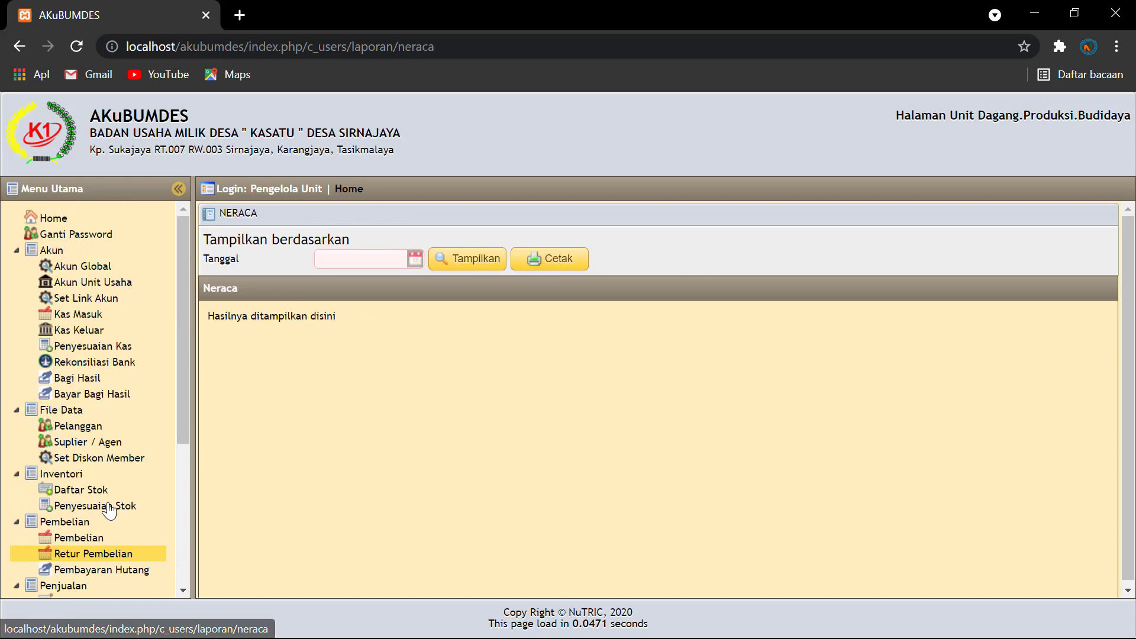
left_click(414, 259)
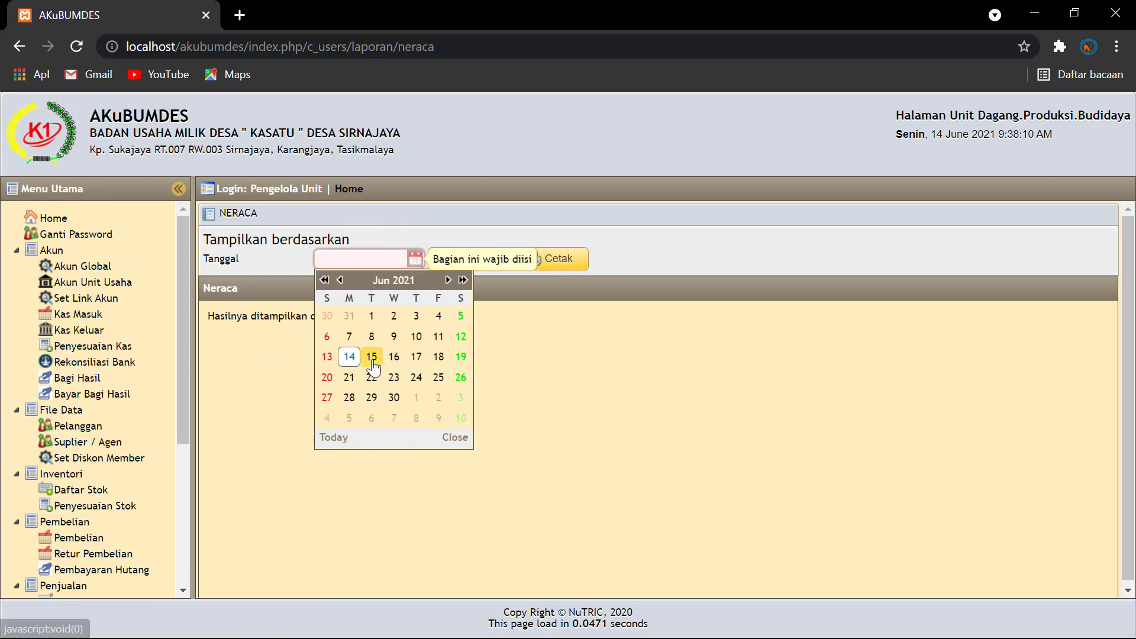
left_click(349, 356)
left_click(480, 267)
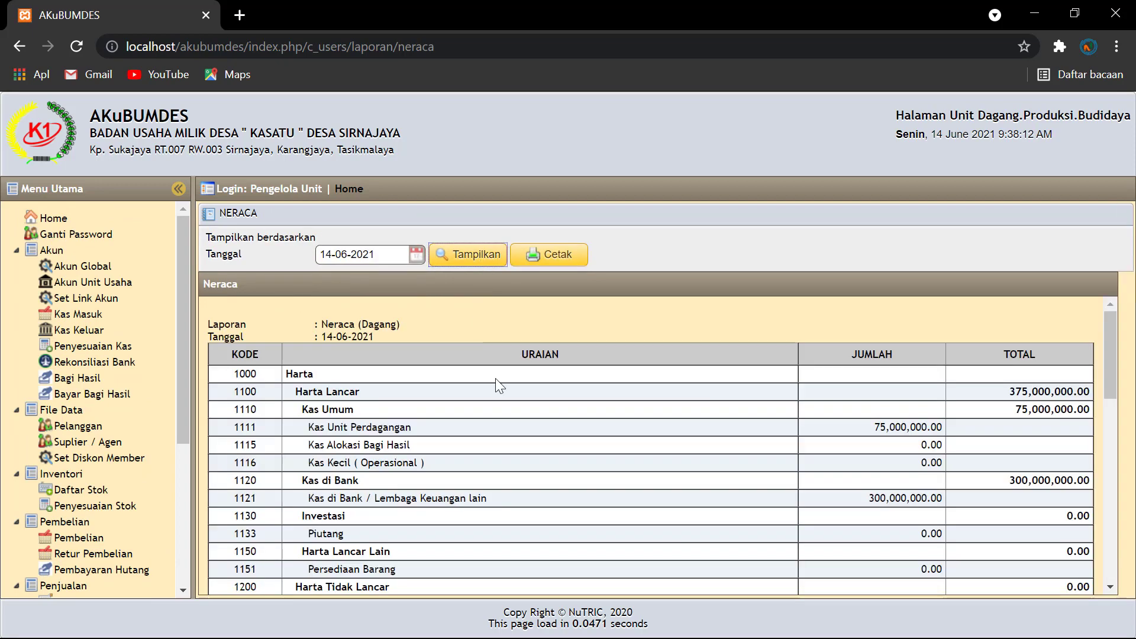
scroll(632, 449, "down", 10)
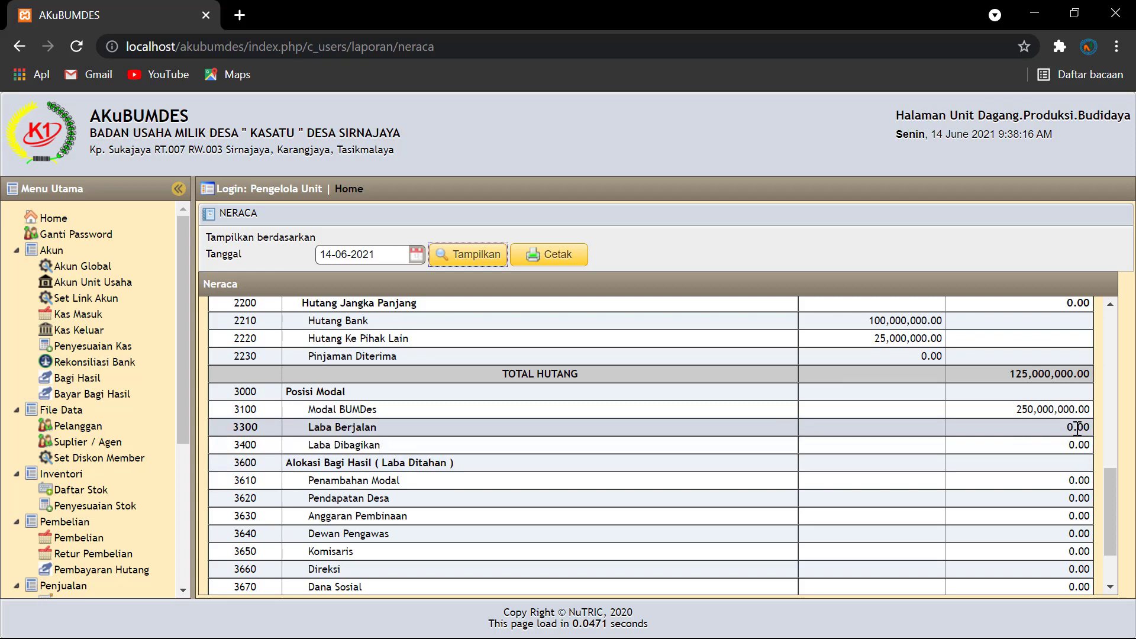
scroll(1039, 428, "up", 7)
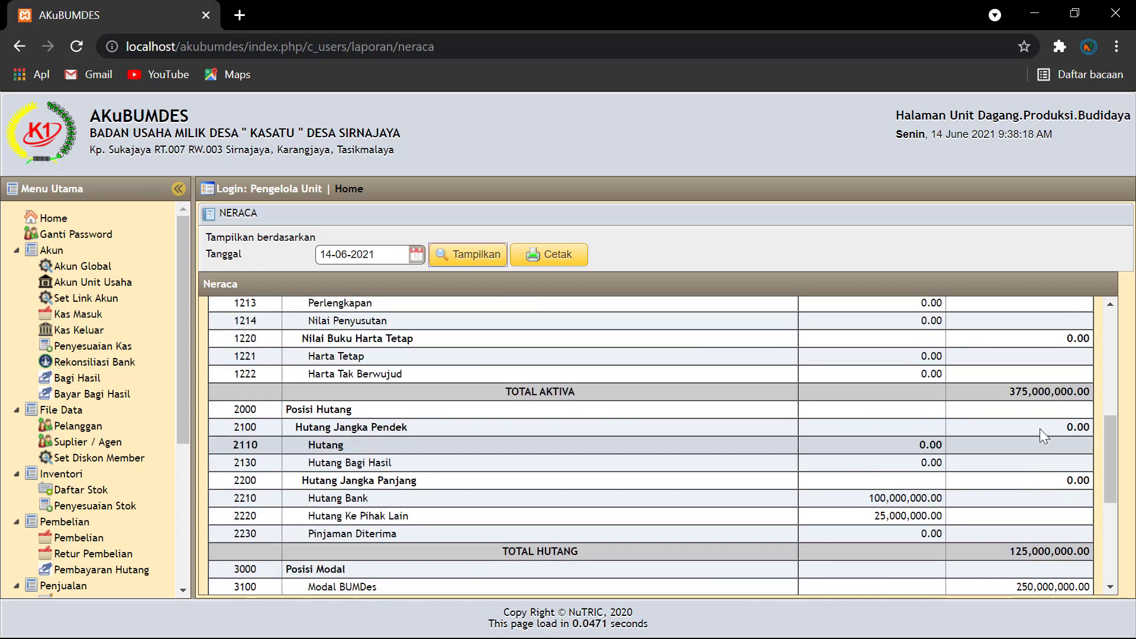
left_click(71, 314)
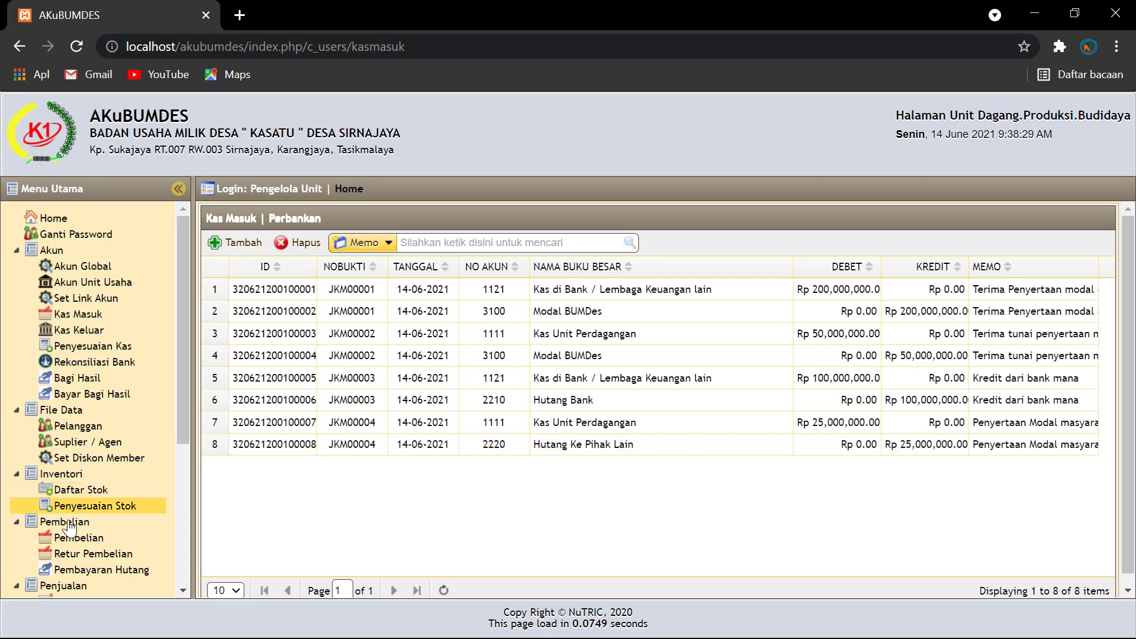
scroll(83, 533, "down", 2)
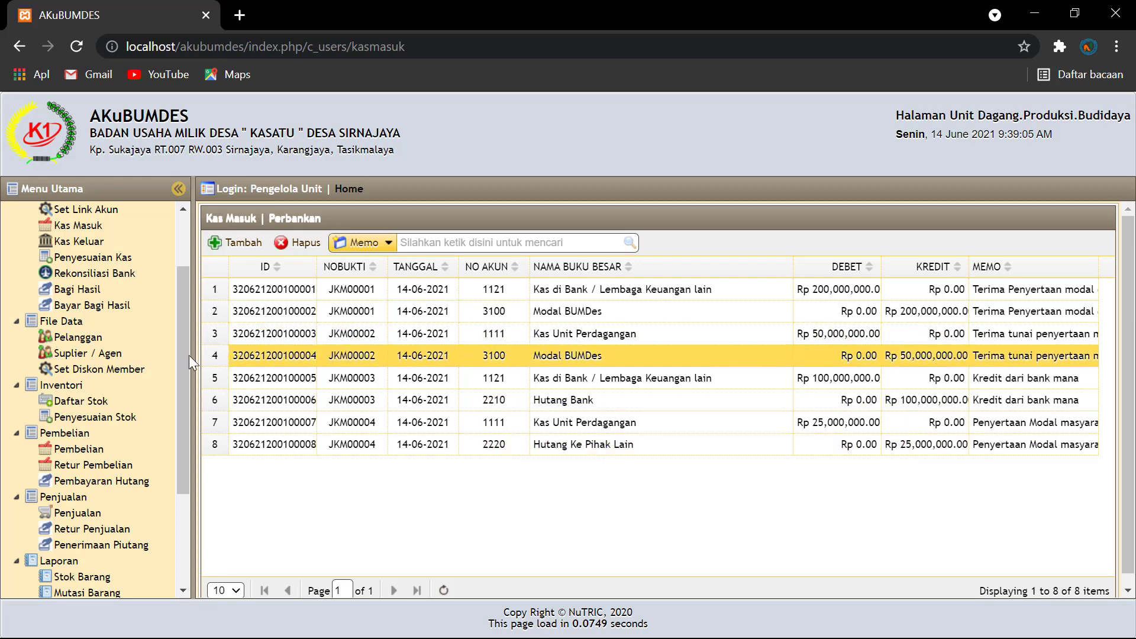
left_click_drag(186, 362, 185, 311)
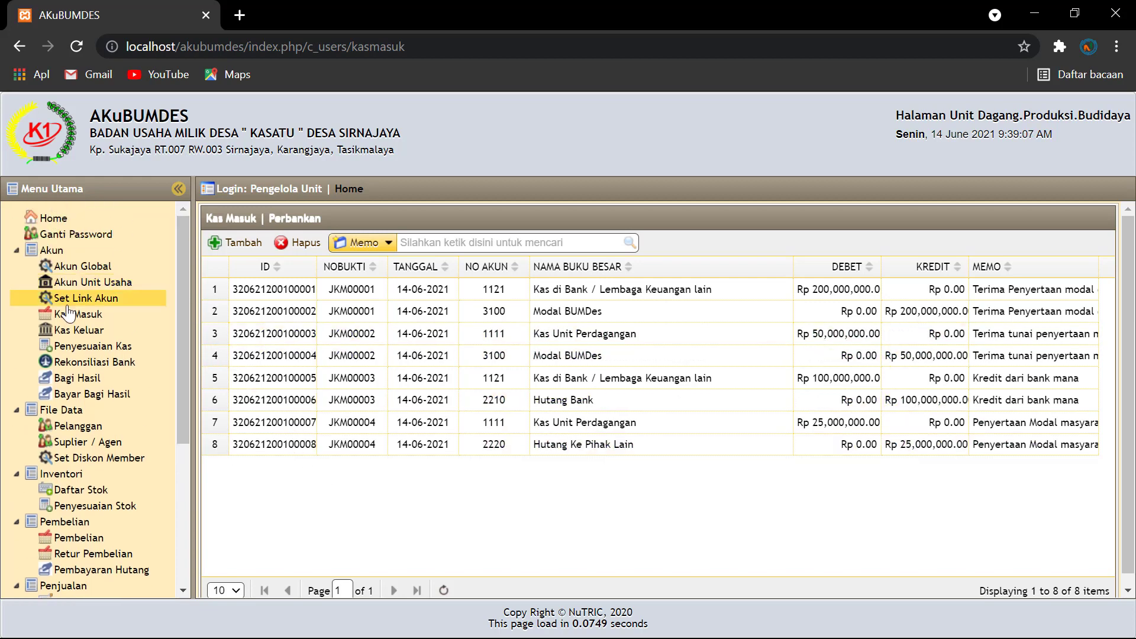
left_click(70, 314)
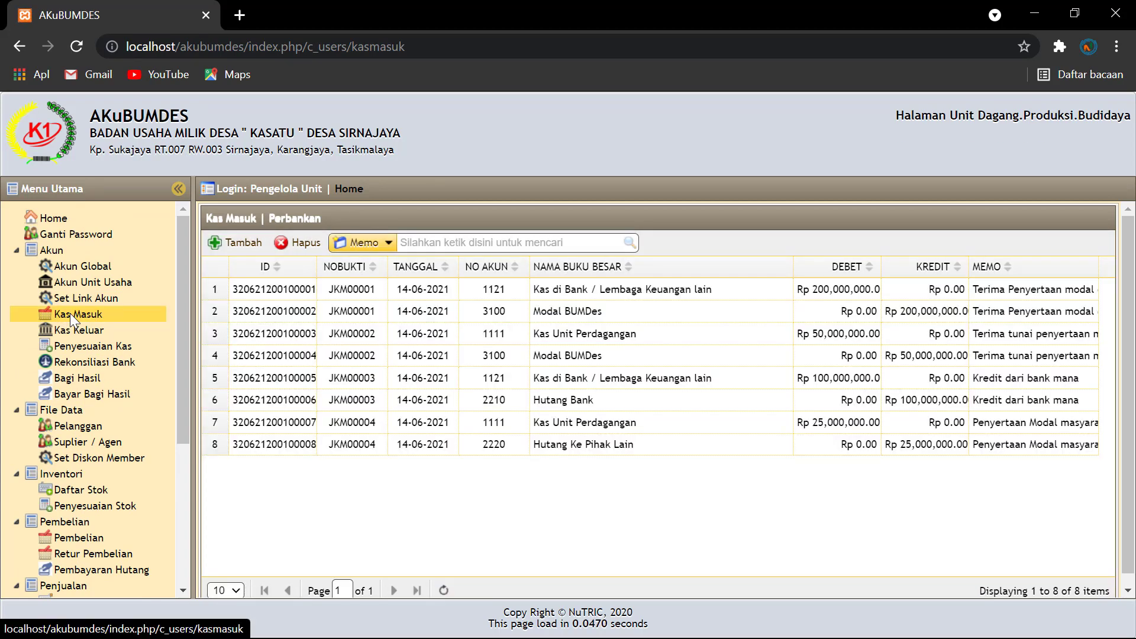
Step: Create a receipt dated 14-06-2021 debited to account 1111 and open its transaction-line form
left_click(243, 243)
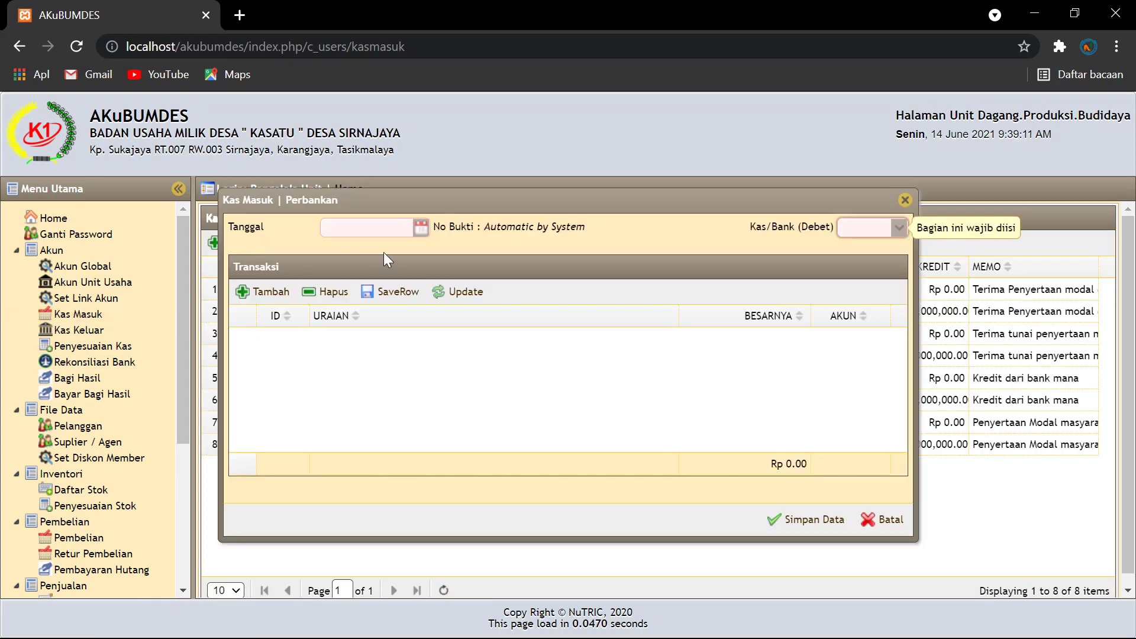
left_click(421, 231)
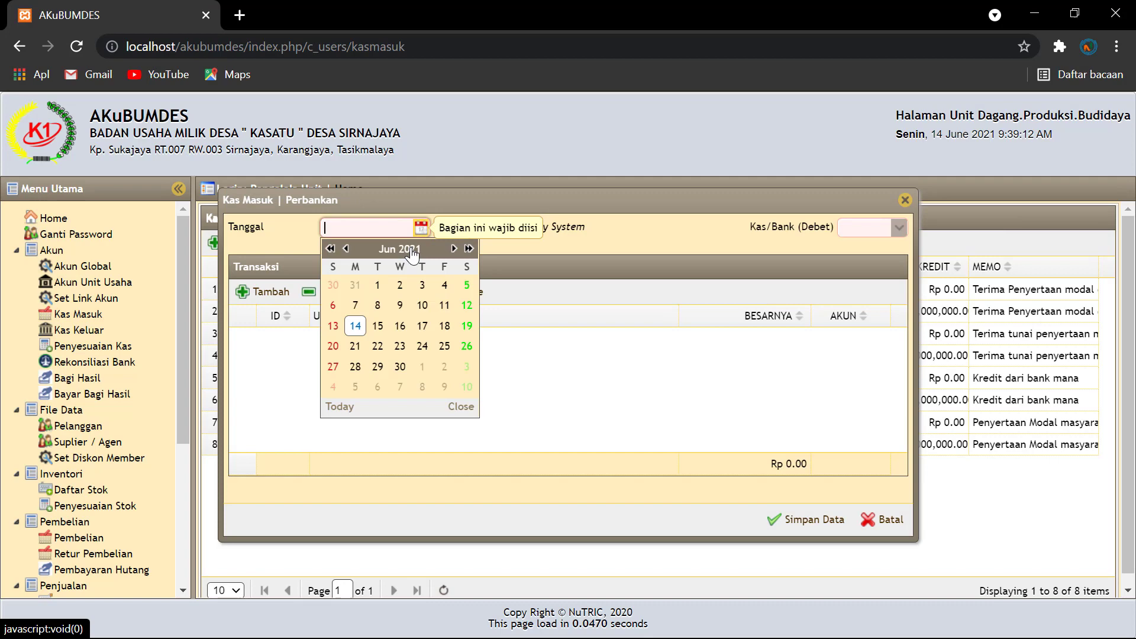
left_click(357, 326)
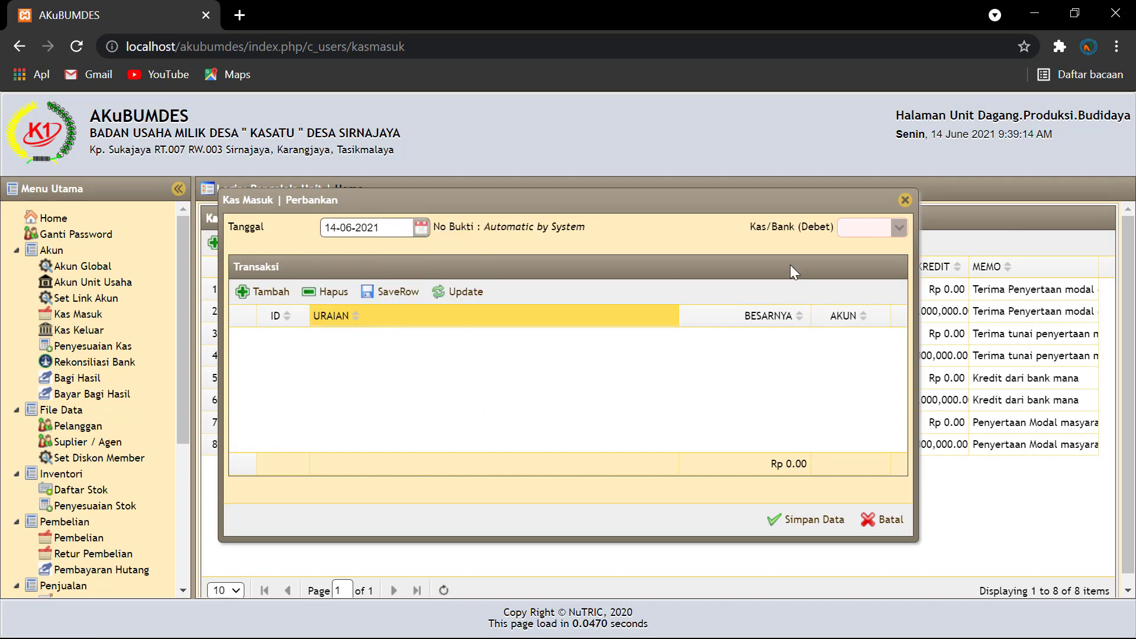
left_click(904, 231)
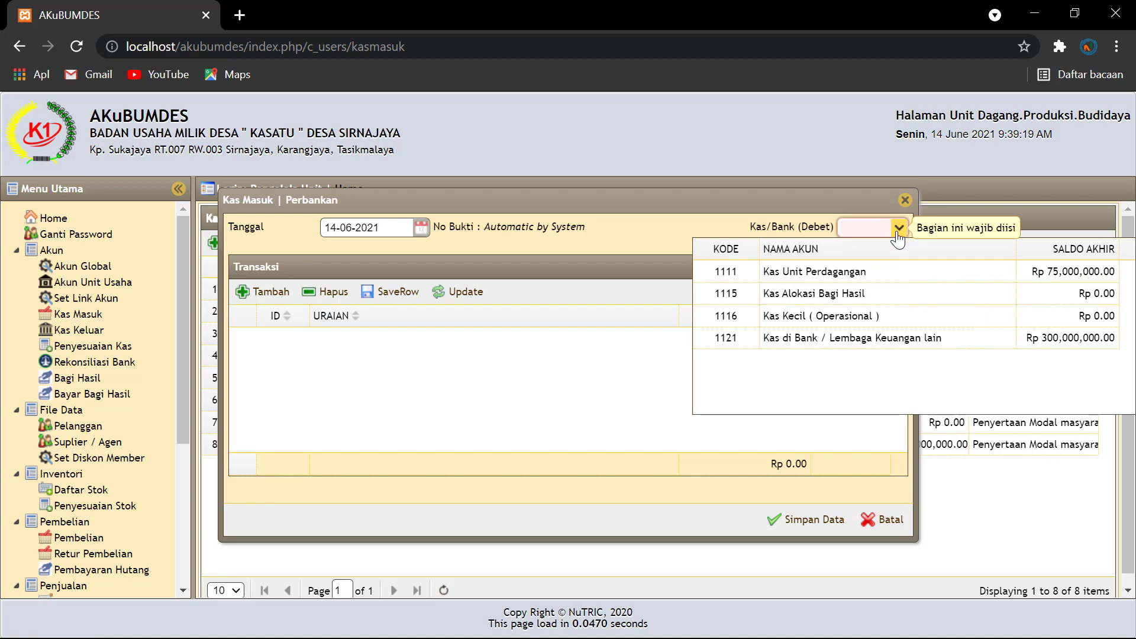
left_click(818, 278)
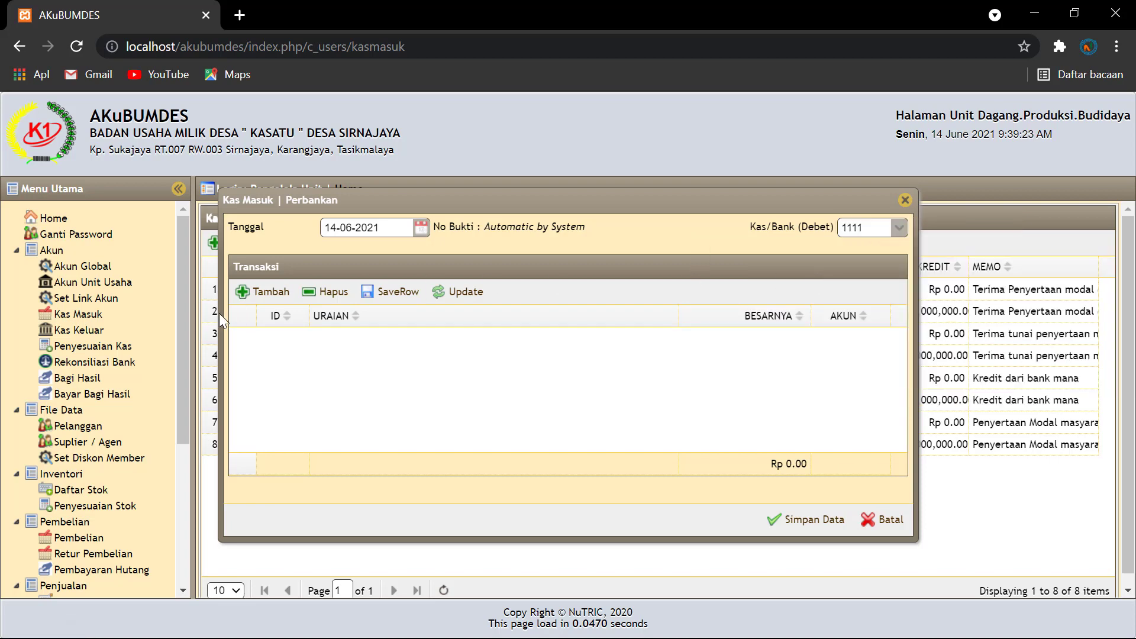
left_click(261, 292)
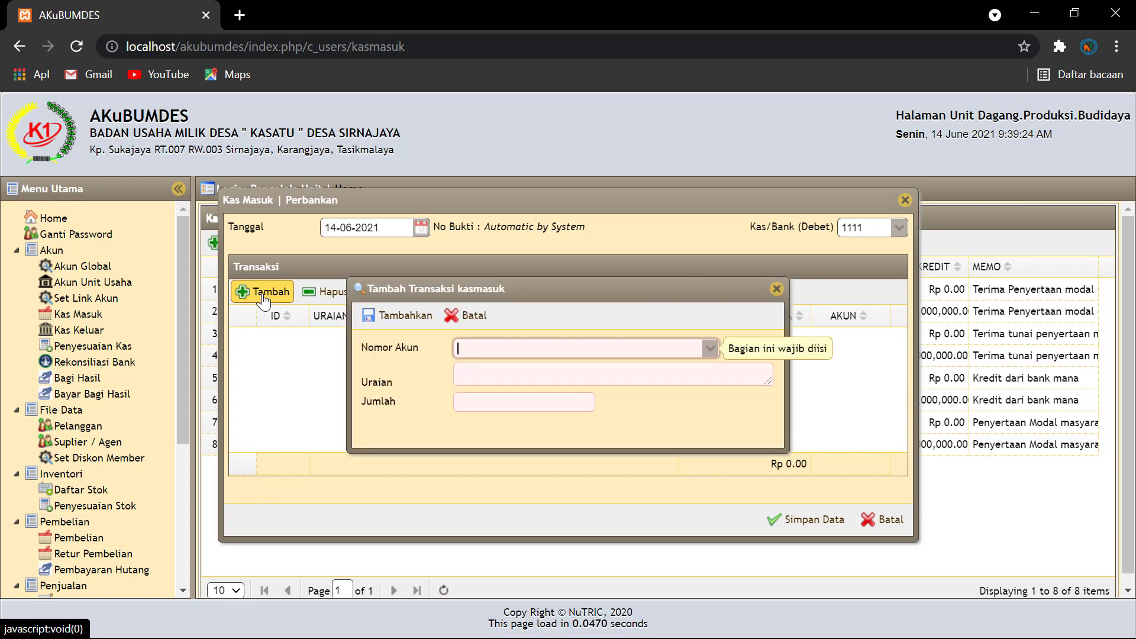
Step: Choose account 4420 Pendapatan Lain Lain and describe the line 'Terima dana jasa perantara'
left_click(709, 349)
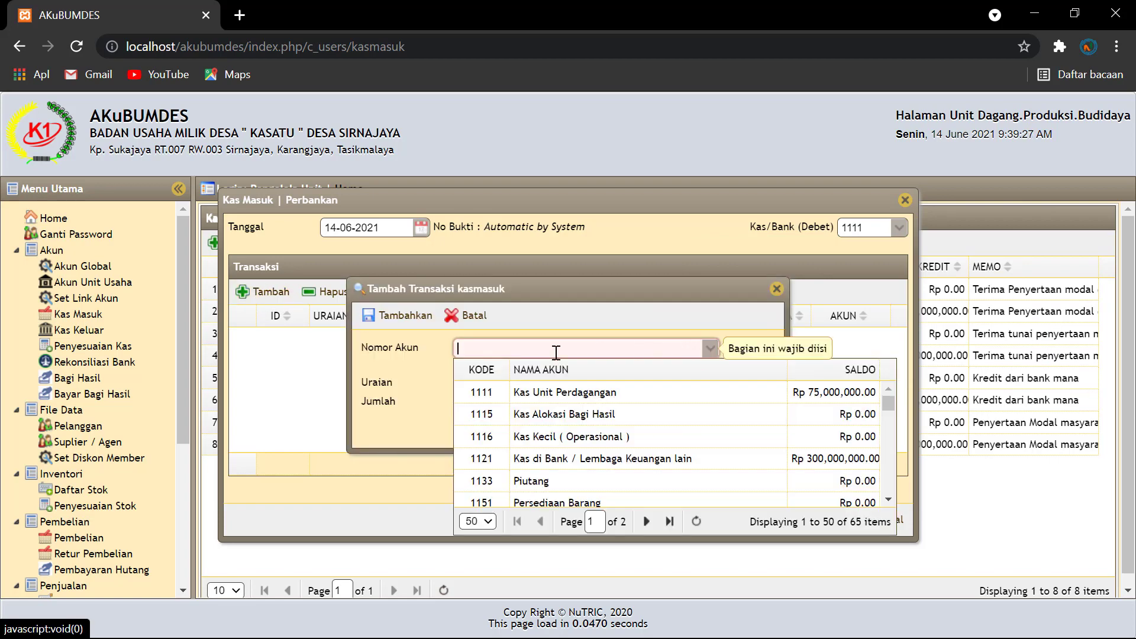
type("pend")
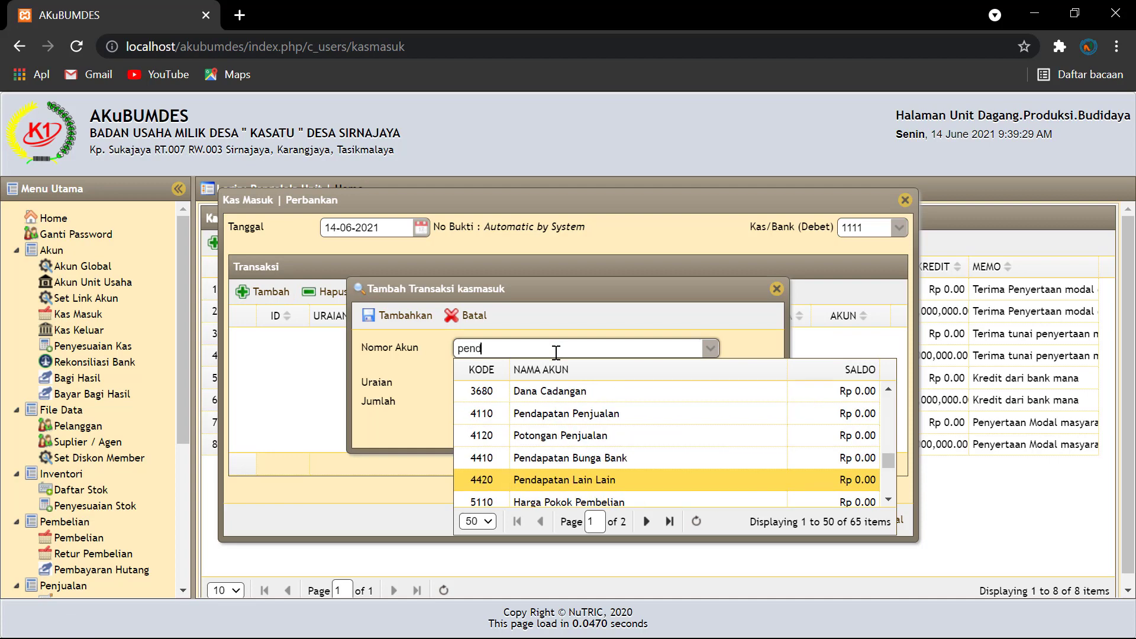
type("apatan")
left_click(557, 479)
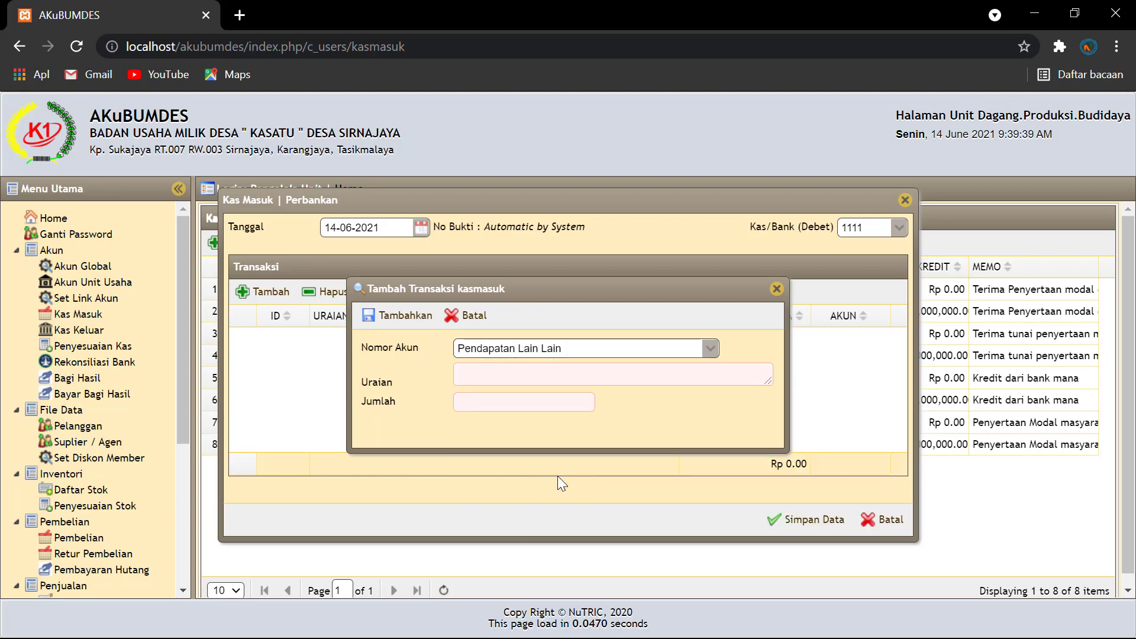
left_click(484, 377)
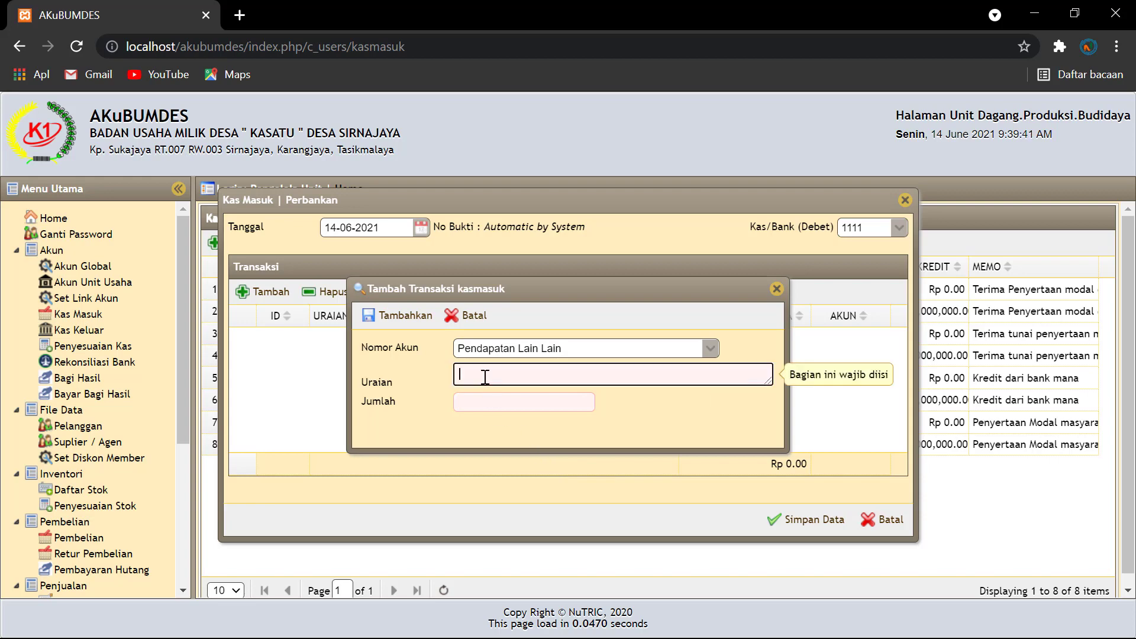
type("Terim")
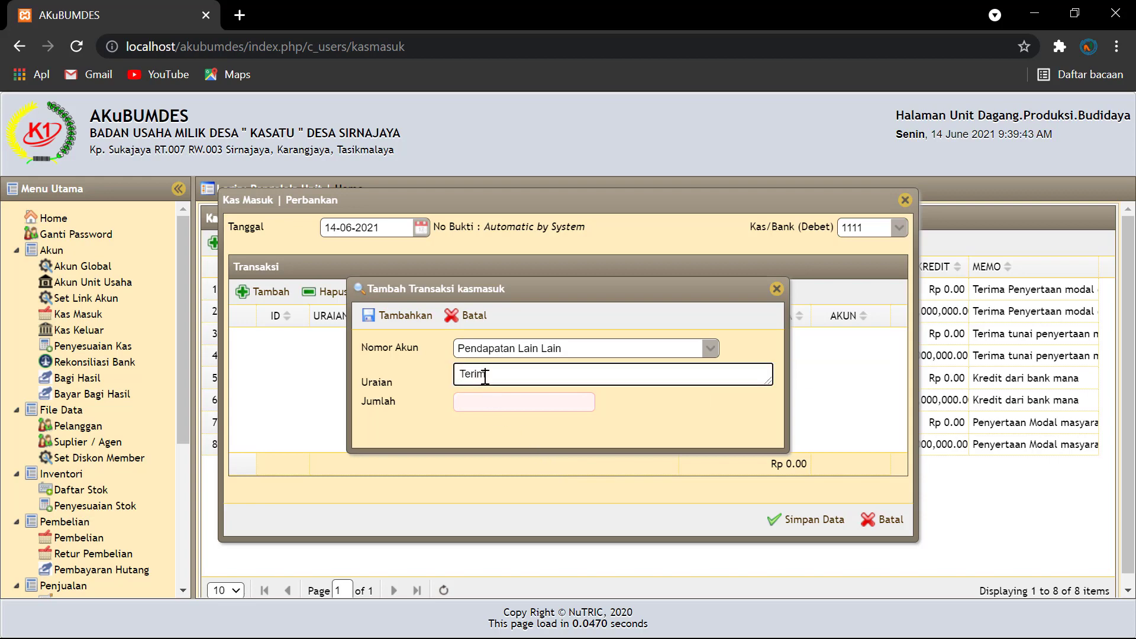
type("a dana jasa b")
key("BackSpace")
type("peranatra")
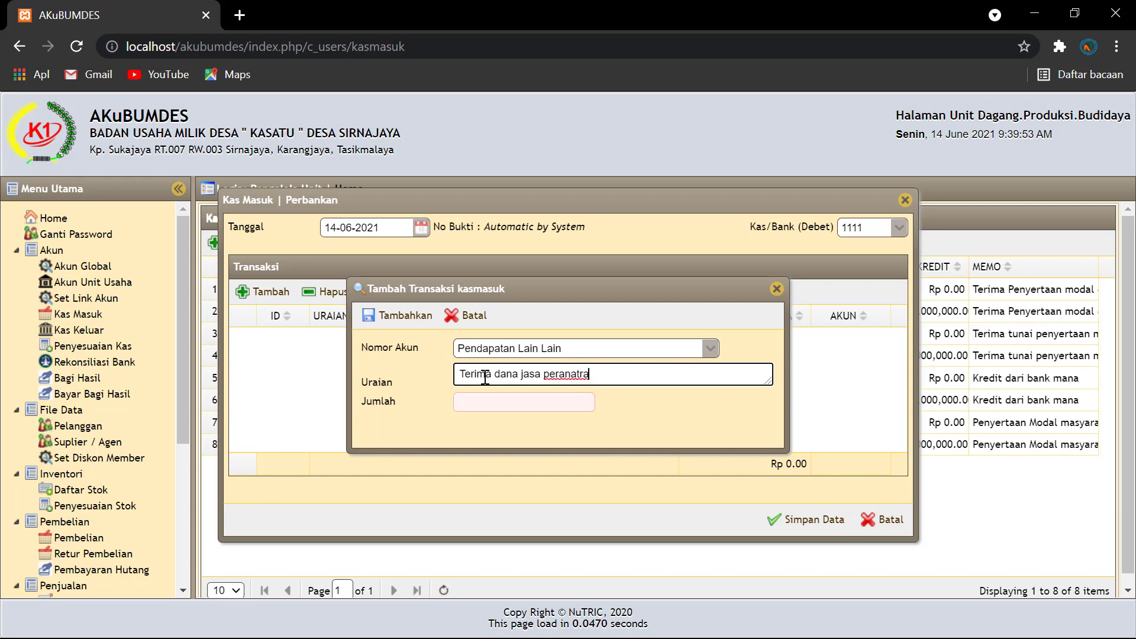
key("BackSpace")
key("BackSpace")
key("BackSpace")
type("tara")
Step: Extend the description with 'jual tanah', enter 2,000,000 and add the line
left_click(486, 402)
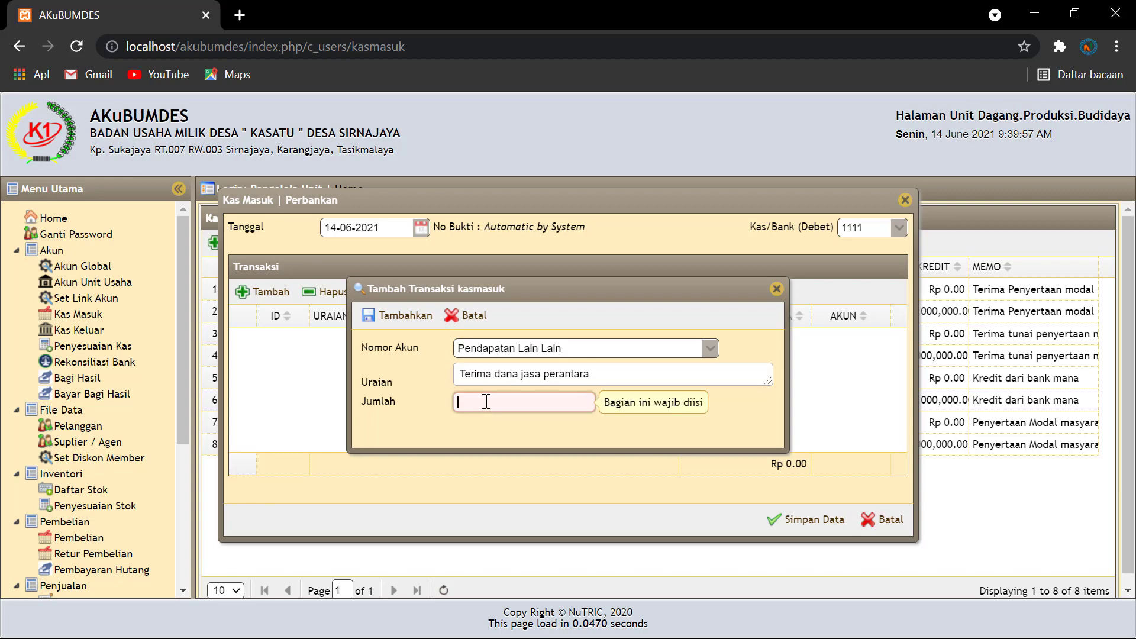
left_click(598, 376)
type("jual")
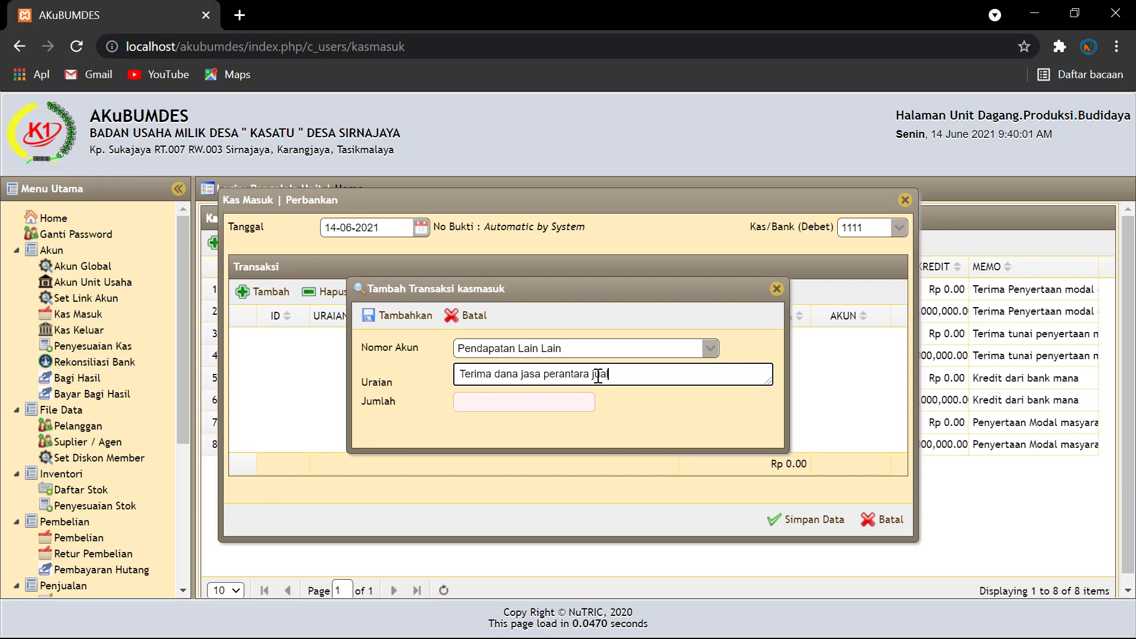
type(" tanah")
left_click(466, 397)
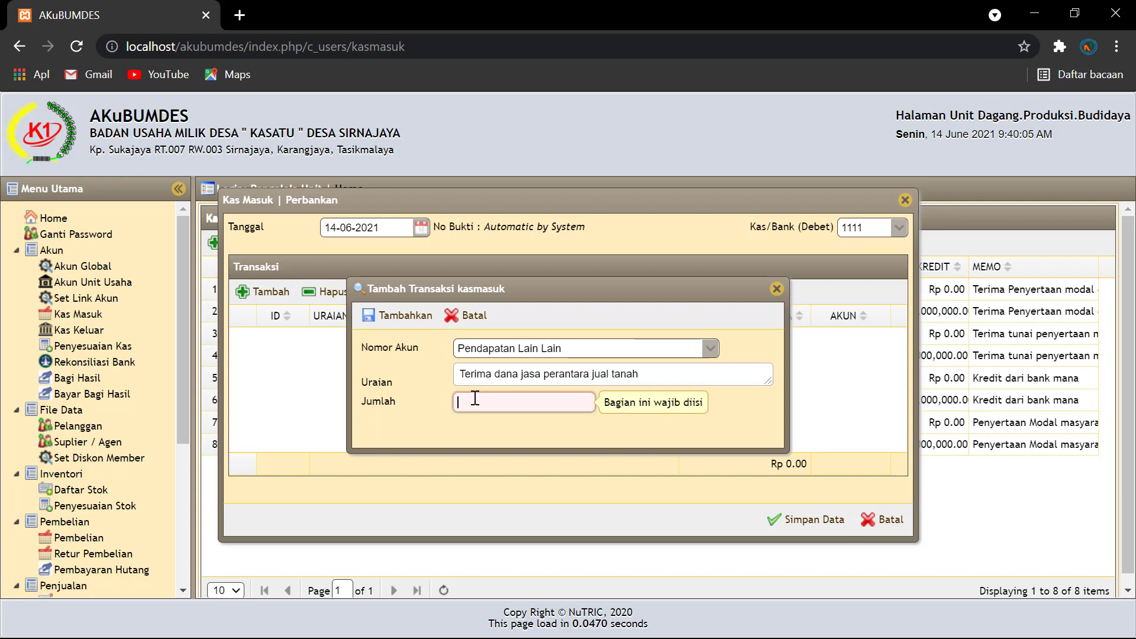
type("20")
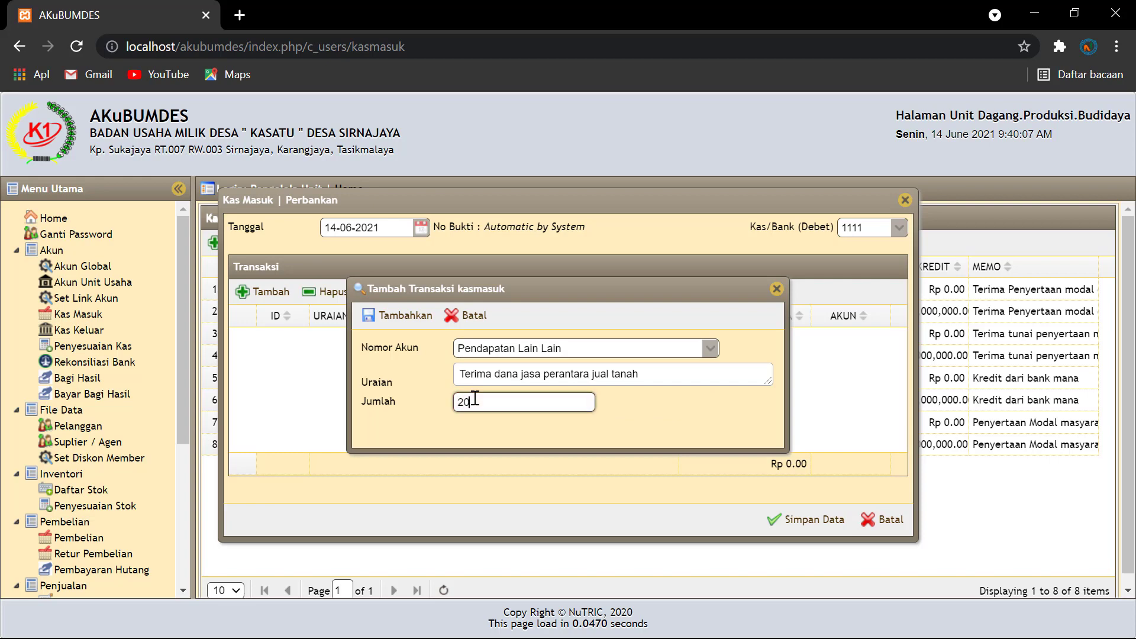
type("00000")
left_click(666, 413)
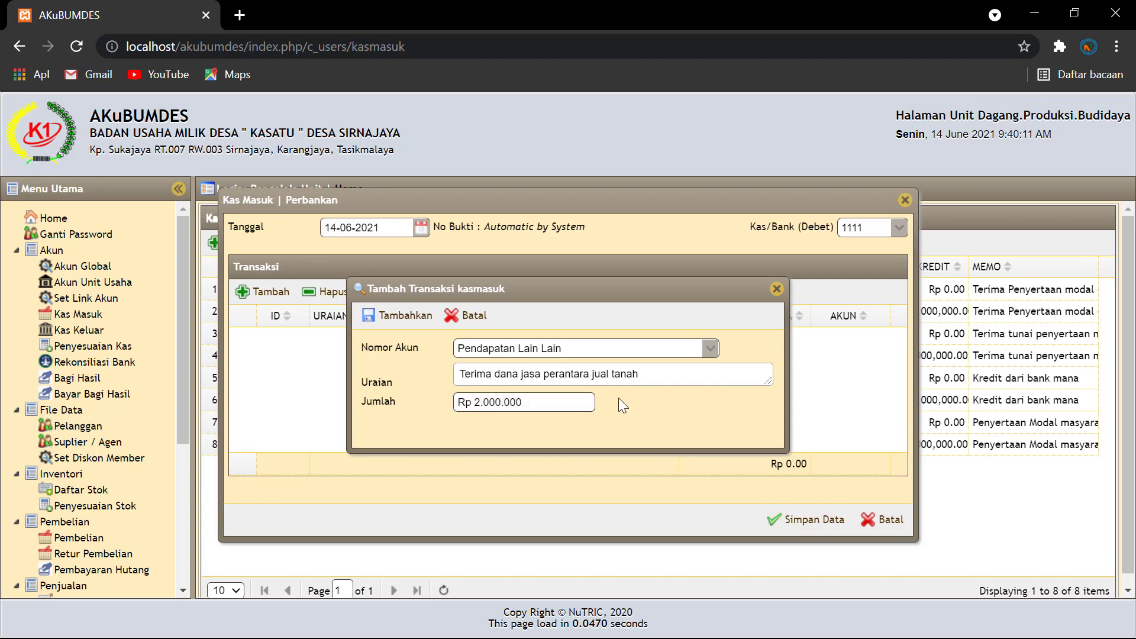
left_click(408, 318)
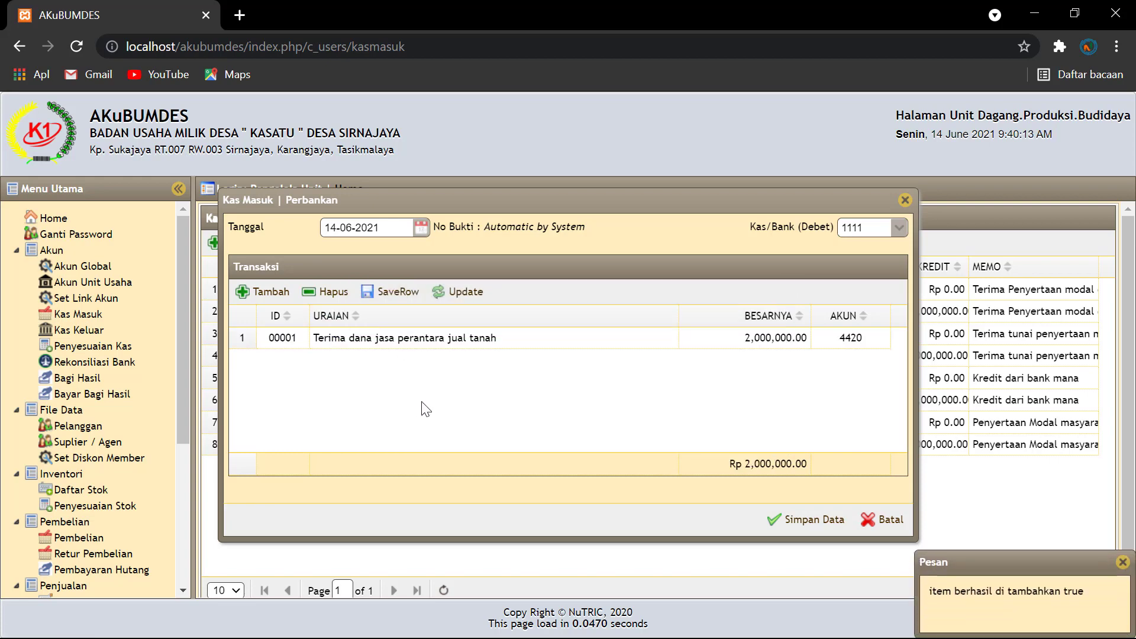
Step: Start a new line on account 4110 Pendapatan Penjualan described 'terima laba penjualan'
left_click(275, 294)
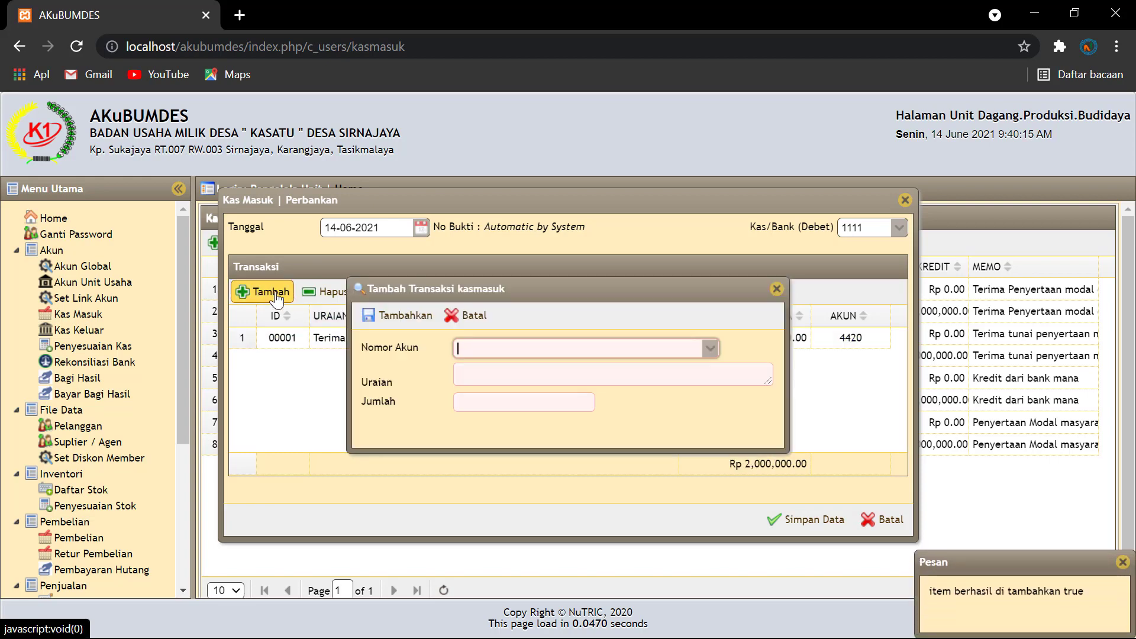
left_click(709, 351)
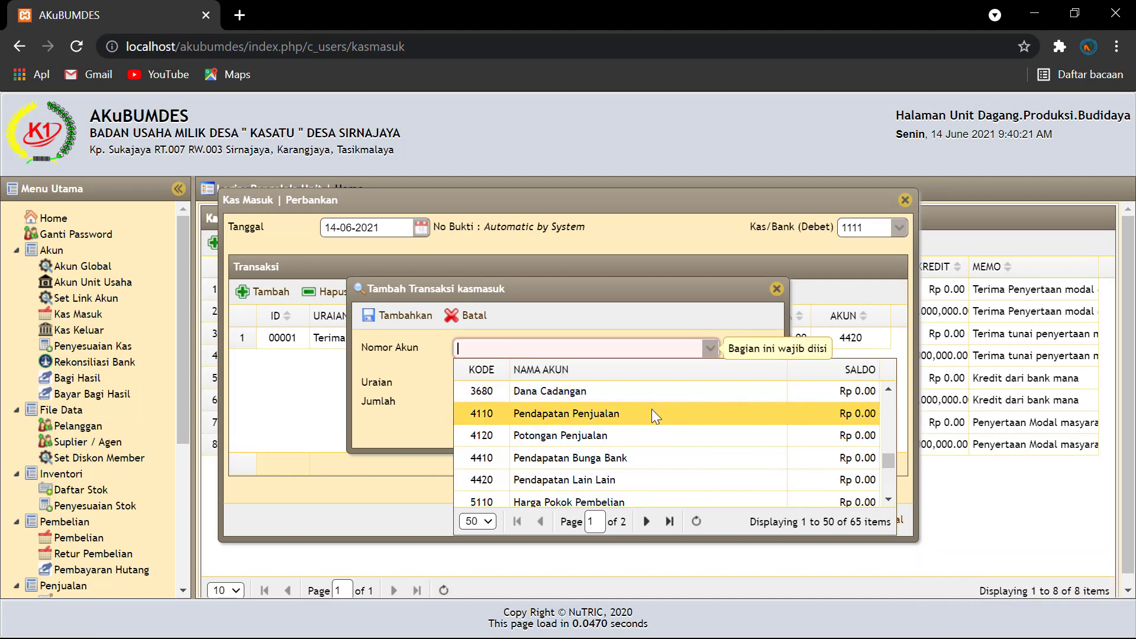
scroll(652, 409, "down", 2)
scroll(645, 417, "up", 2)
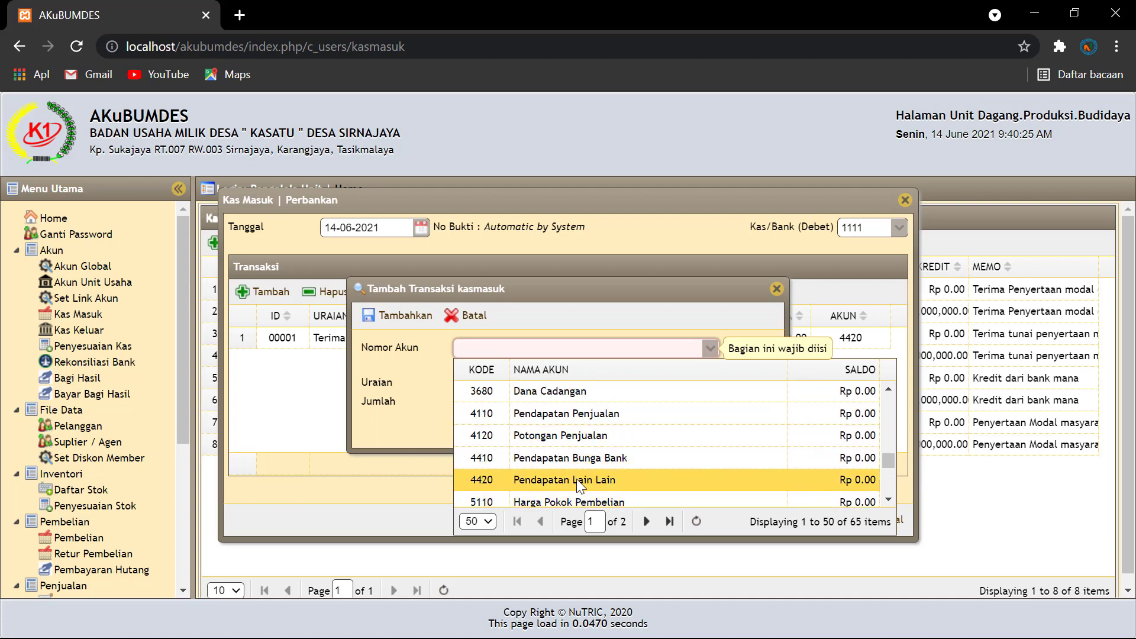
left_click(576, 479)
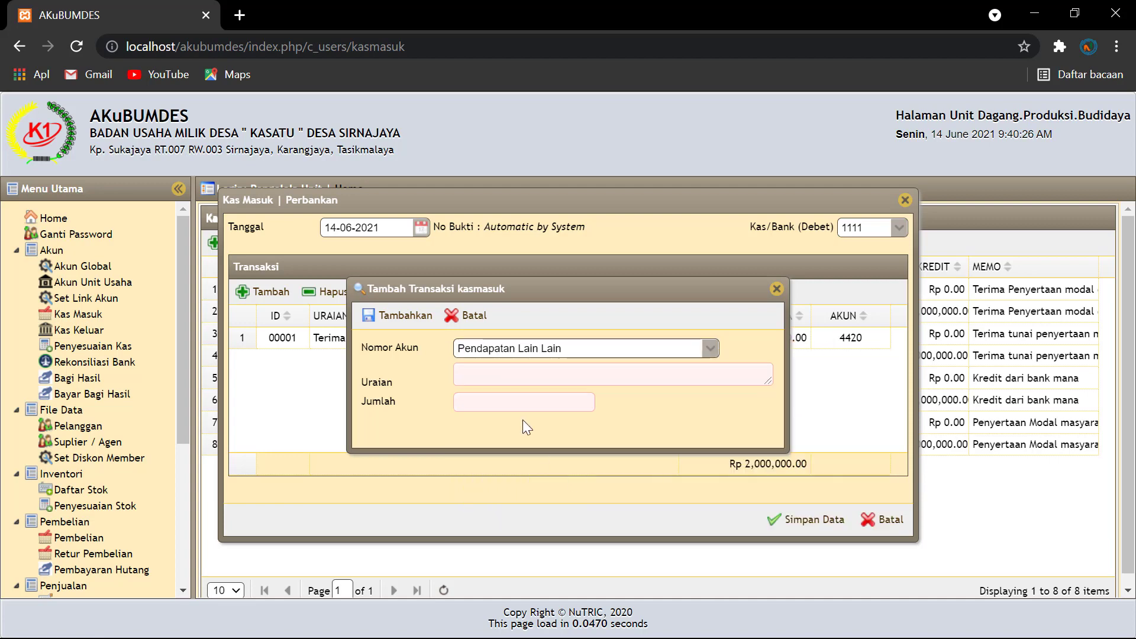
left_click(491, 375)
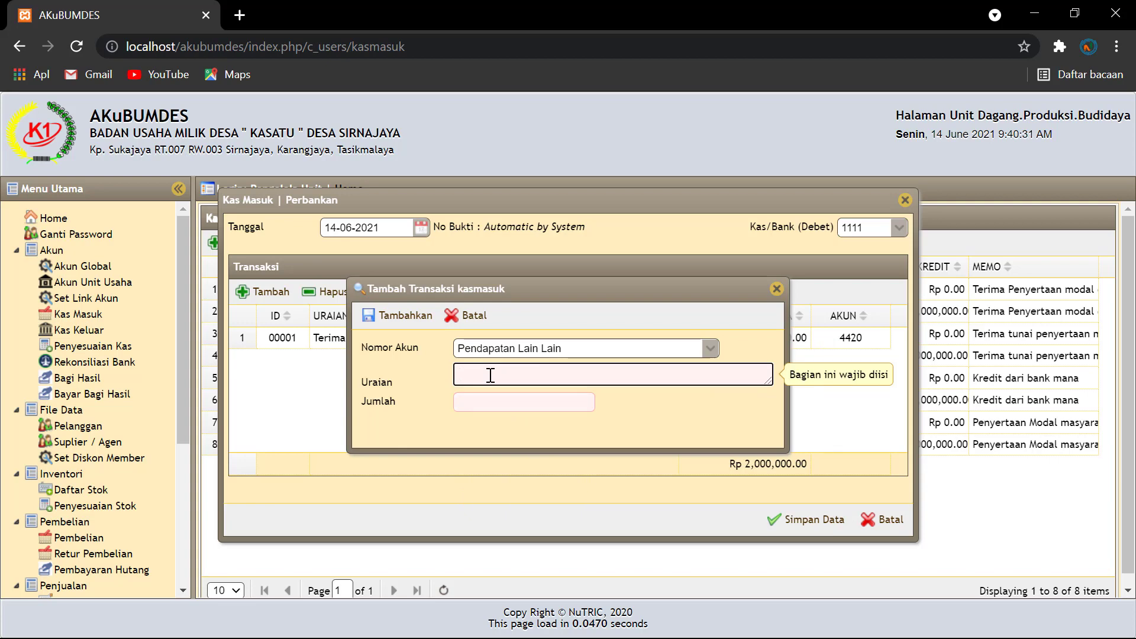
type("ter")
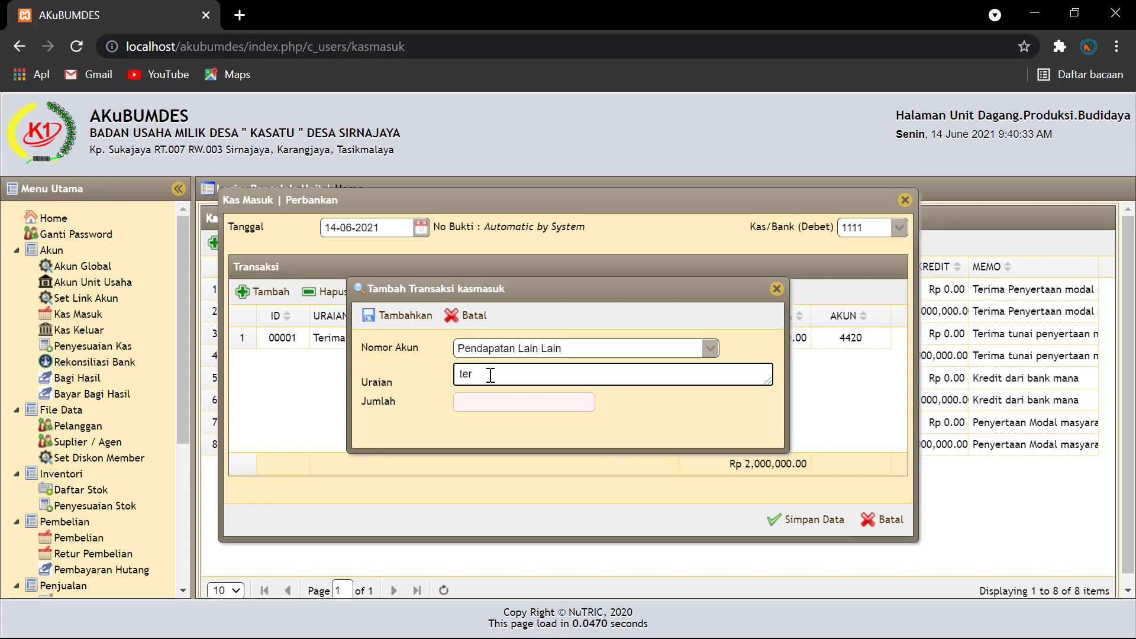
type("ima laba")
left_click(710, 348)
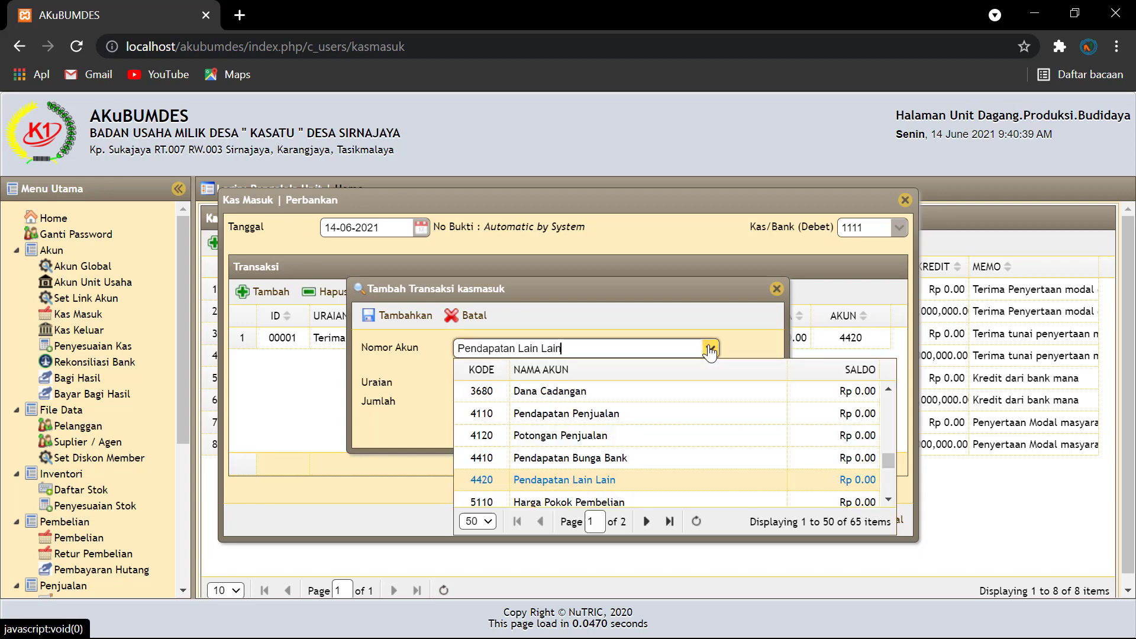
left_click(627, 409)
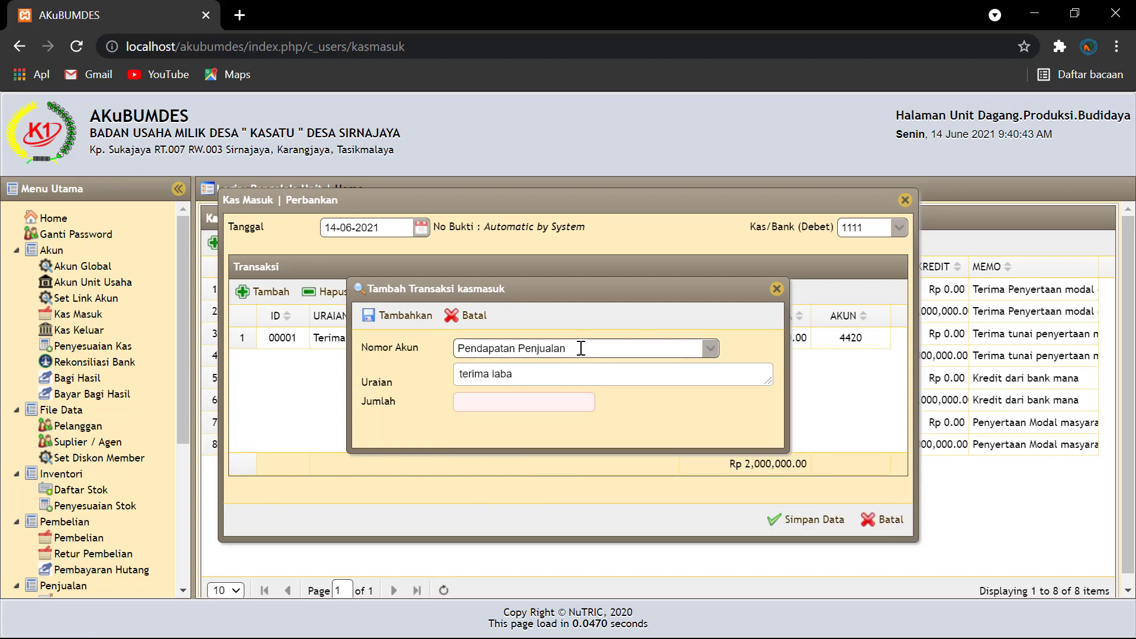
left_click(537, 376)
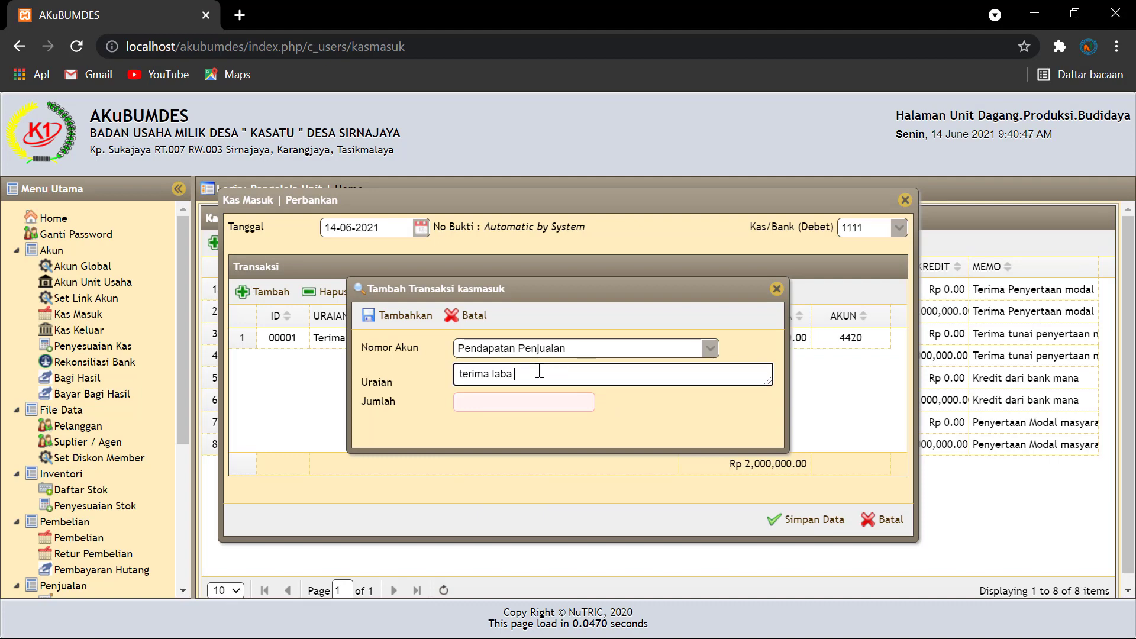
type("penju")
key("BackSpace")
type("njualan")
Step: Enter 3,000,000, add the sales-profit line and save the receipt
left_click(502, 401)
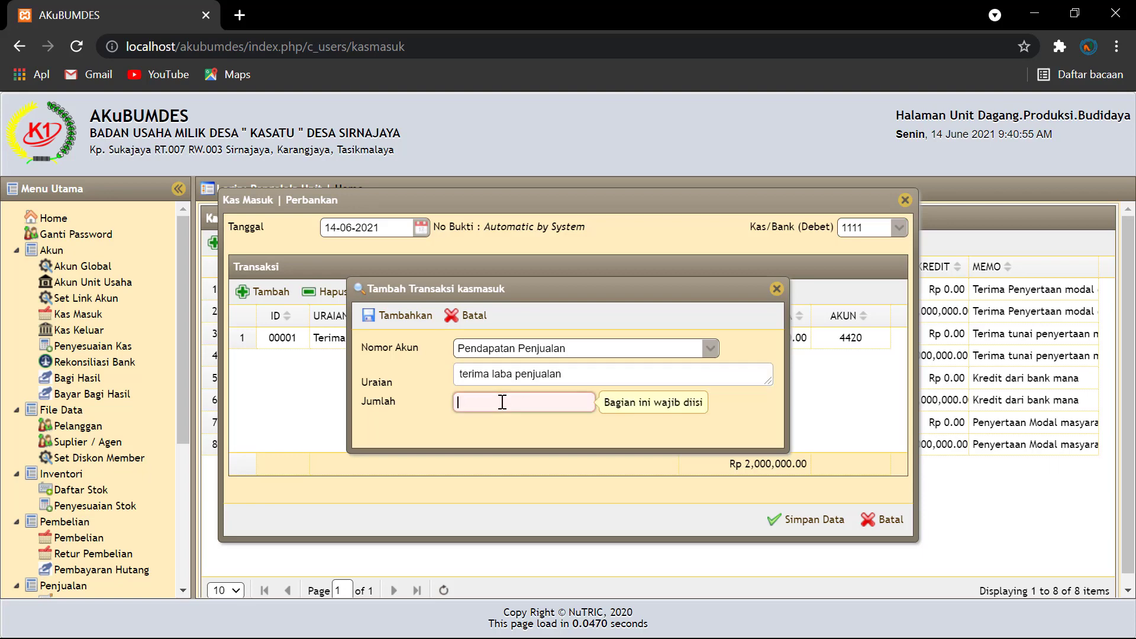
type("3000000")
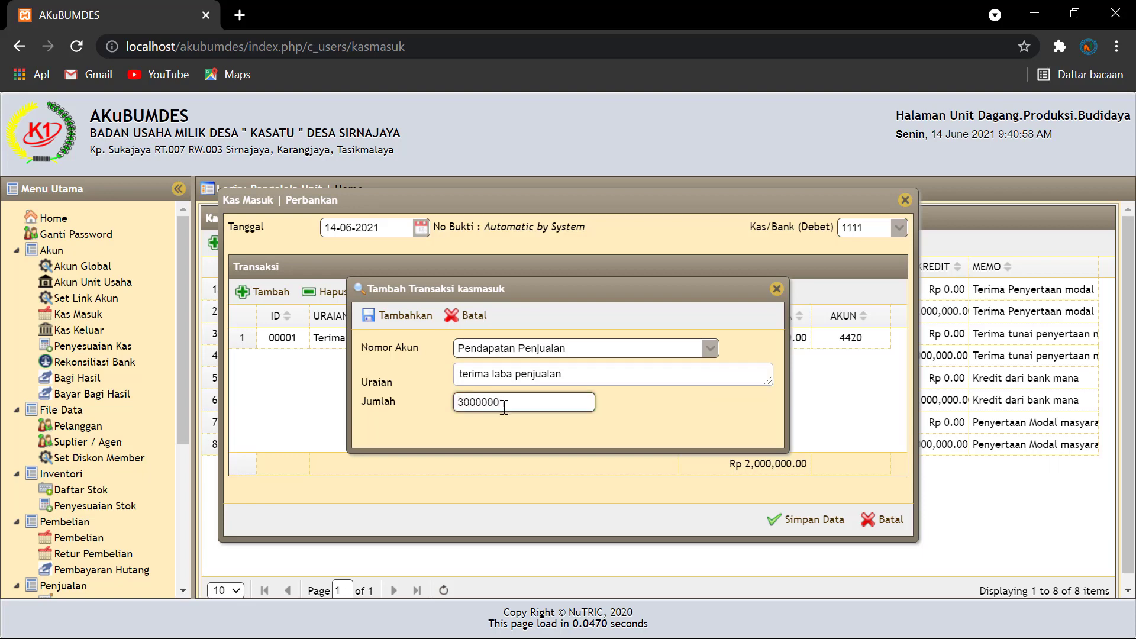
left_click(633, 417)
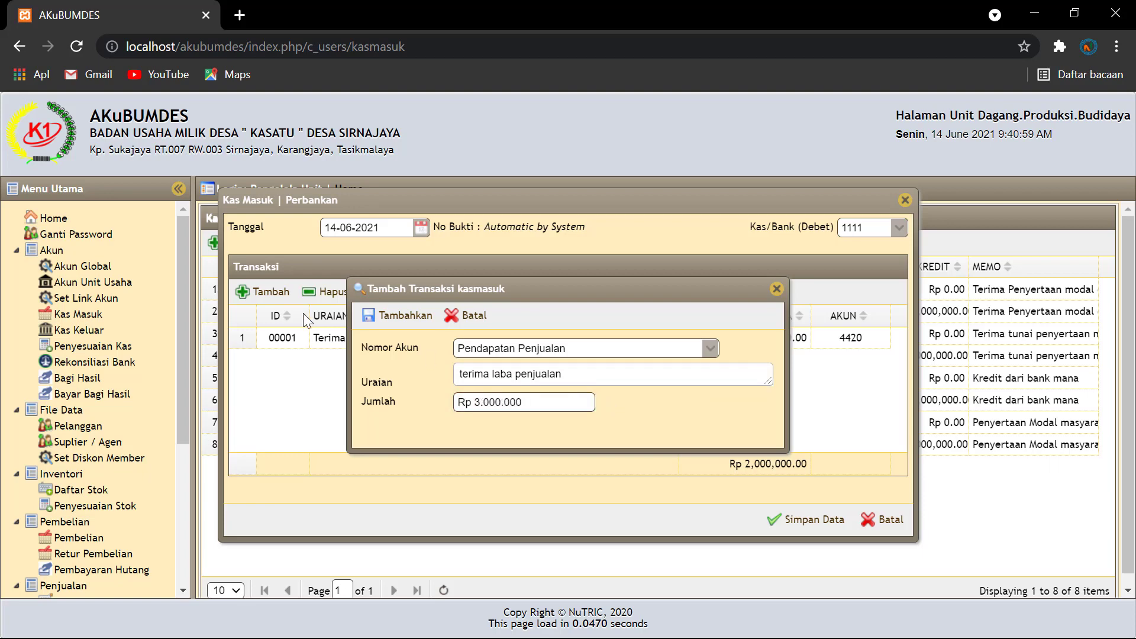
left_click(407, 317)
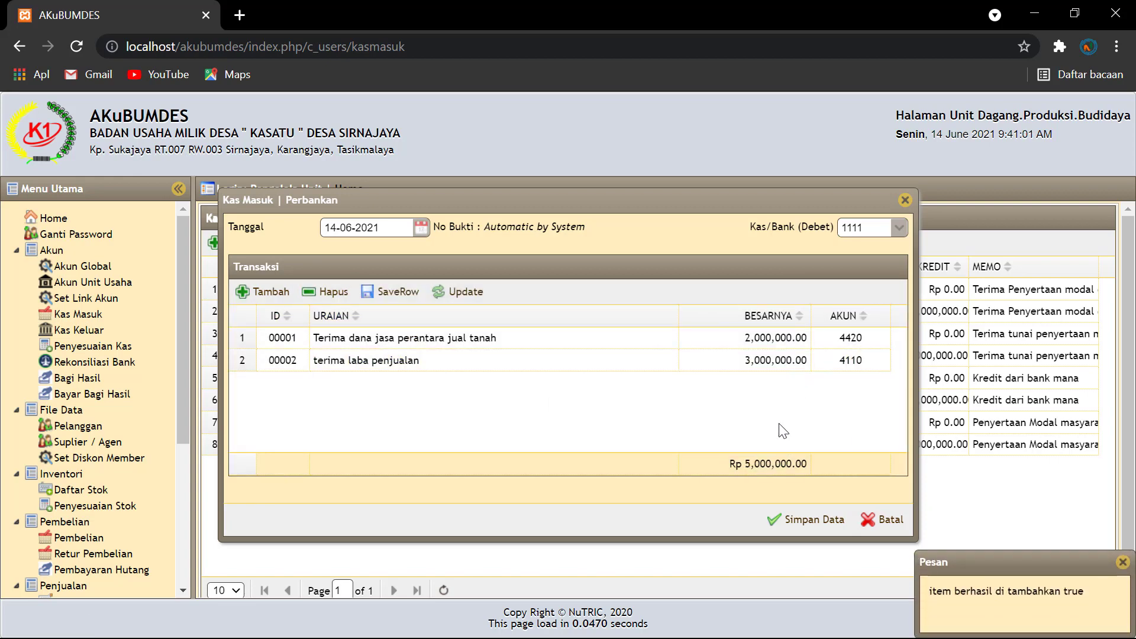
left_click(806, 520)
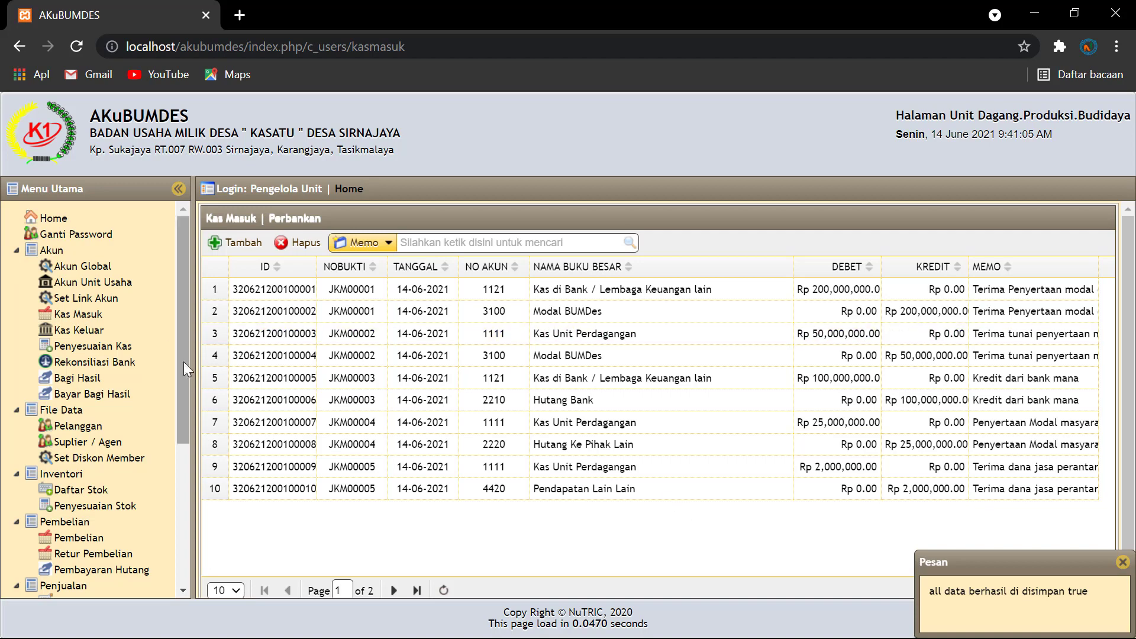
Step: Dismiss the save confirmation and open the Neraca balance sheet report
left_click(237, 400)
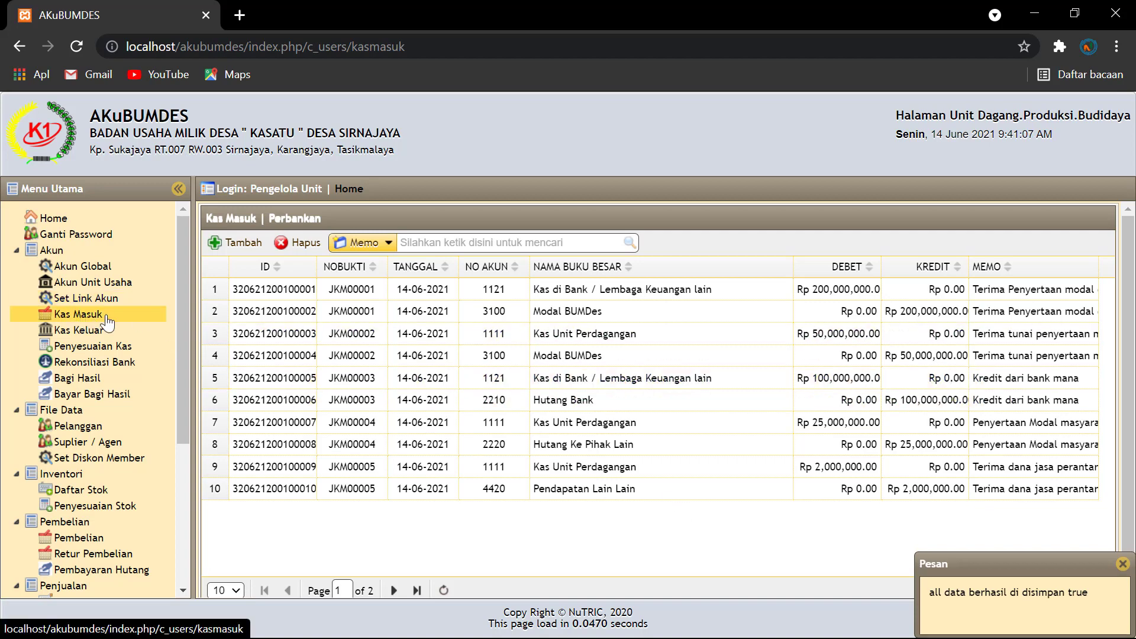
left_click(468, 443)
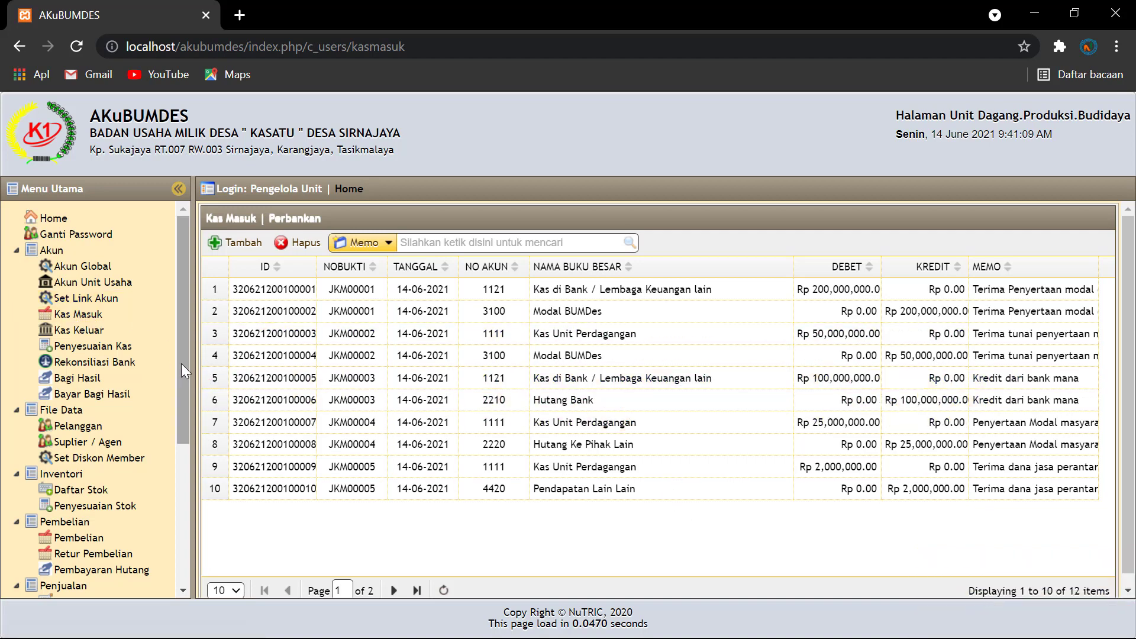
left_click_drag(185, 417, 180, 526)
left_click(78, 549)
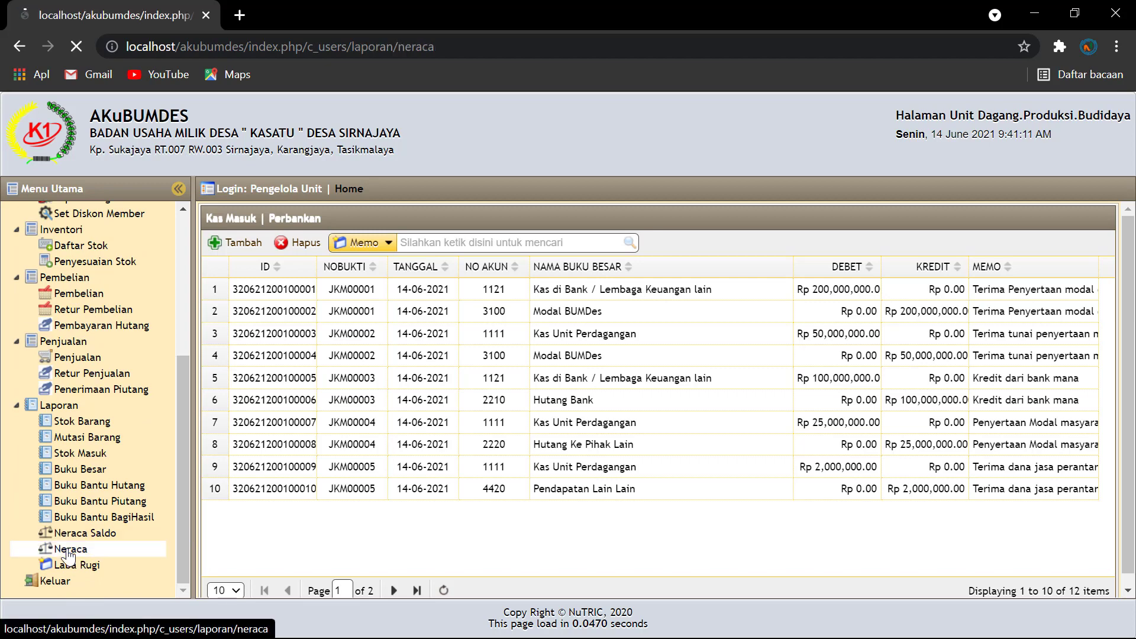
Step: Display the Neraca for 14-06-2021 and verify Laba Berjalan 5,000,000, both totals 380,000,000 and out of balance Rp 0.00
left_click(414, 260)
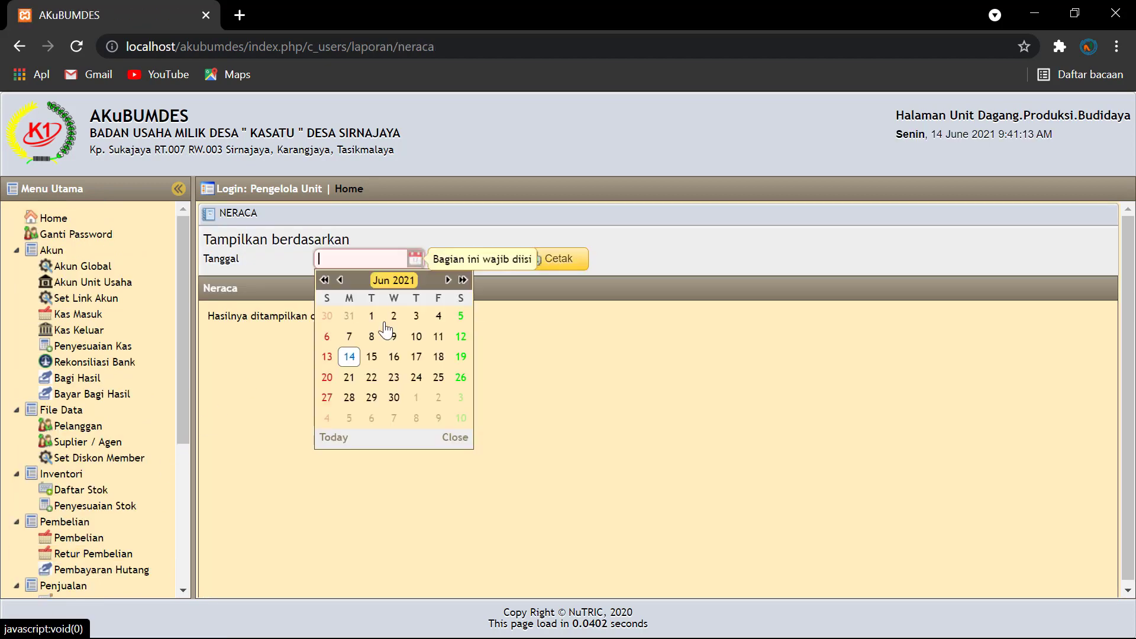
left_click(349, 357)
left_click(470, 256)
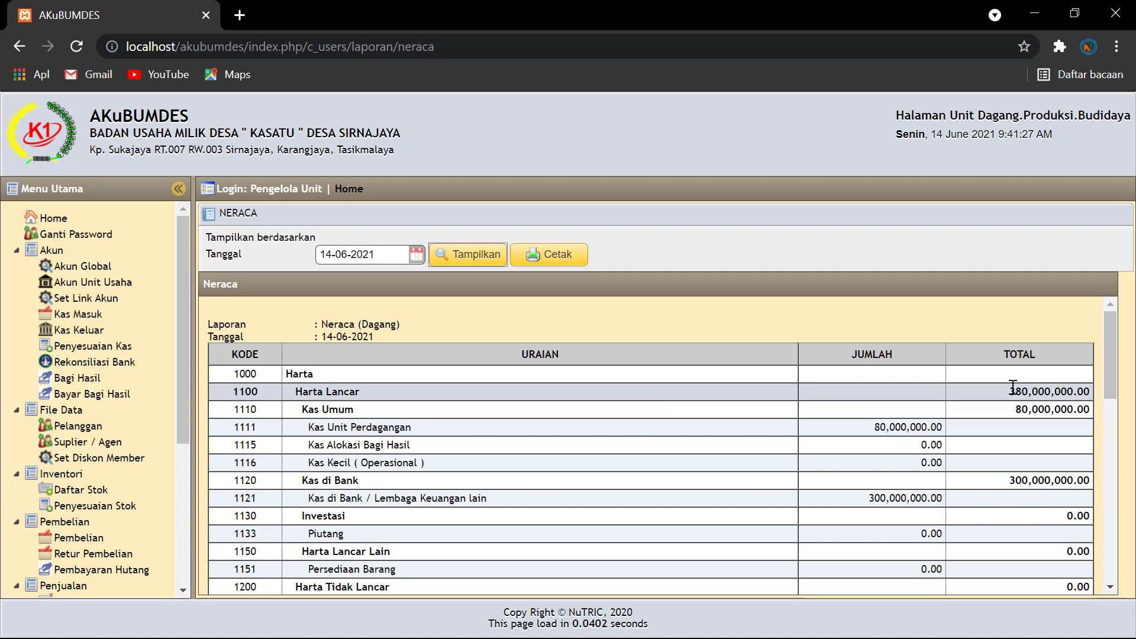
scroll(1005, 437, "down", 5)
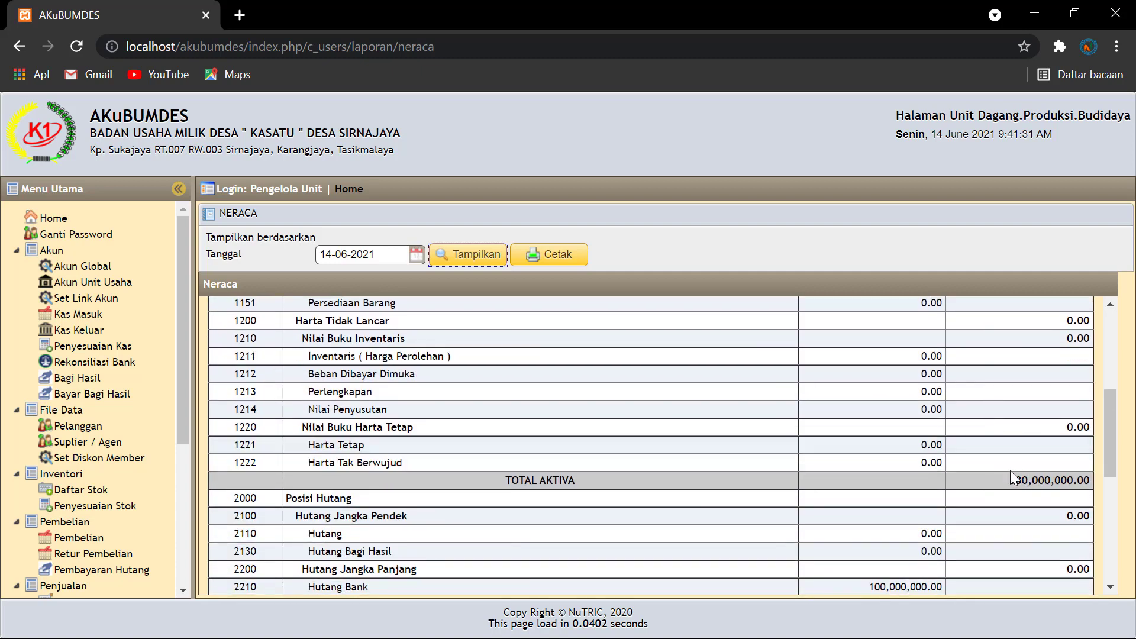
scroll(977, 444, "up", 5)
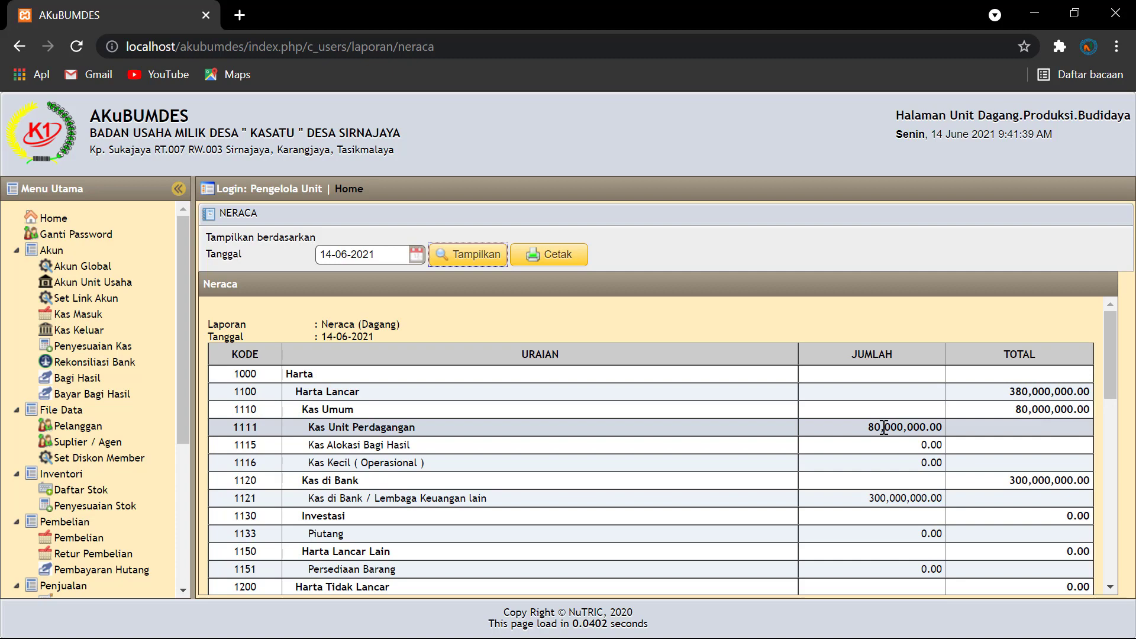
scroll(884, 427, "down", 10)
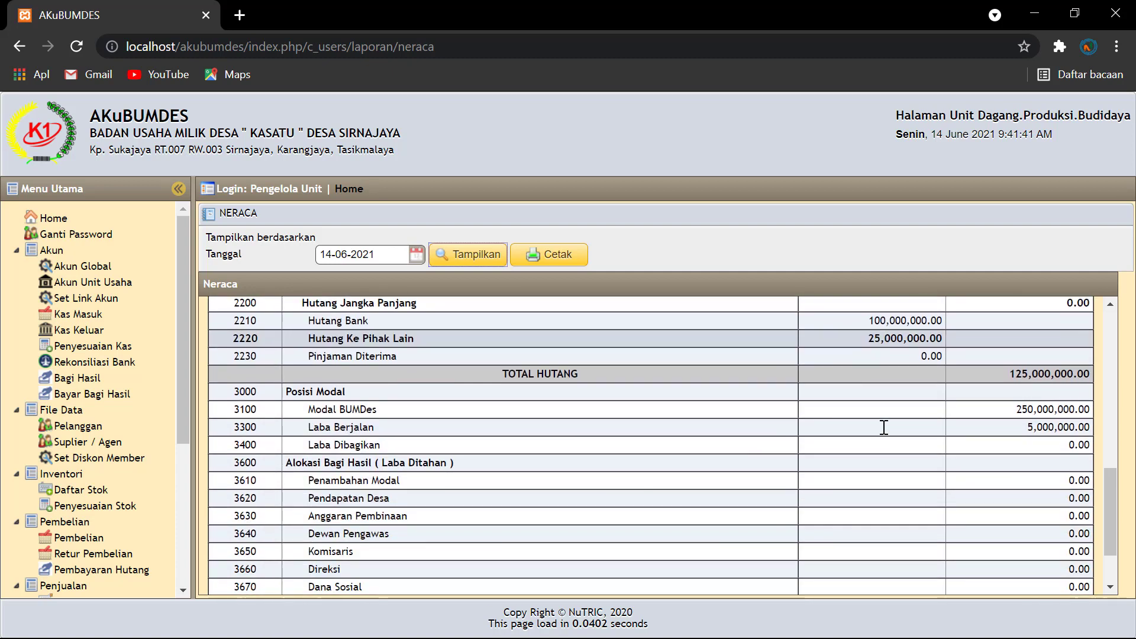
scroll(884, 427, "down", 3)
scroll(882, 427, "up", 2)
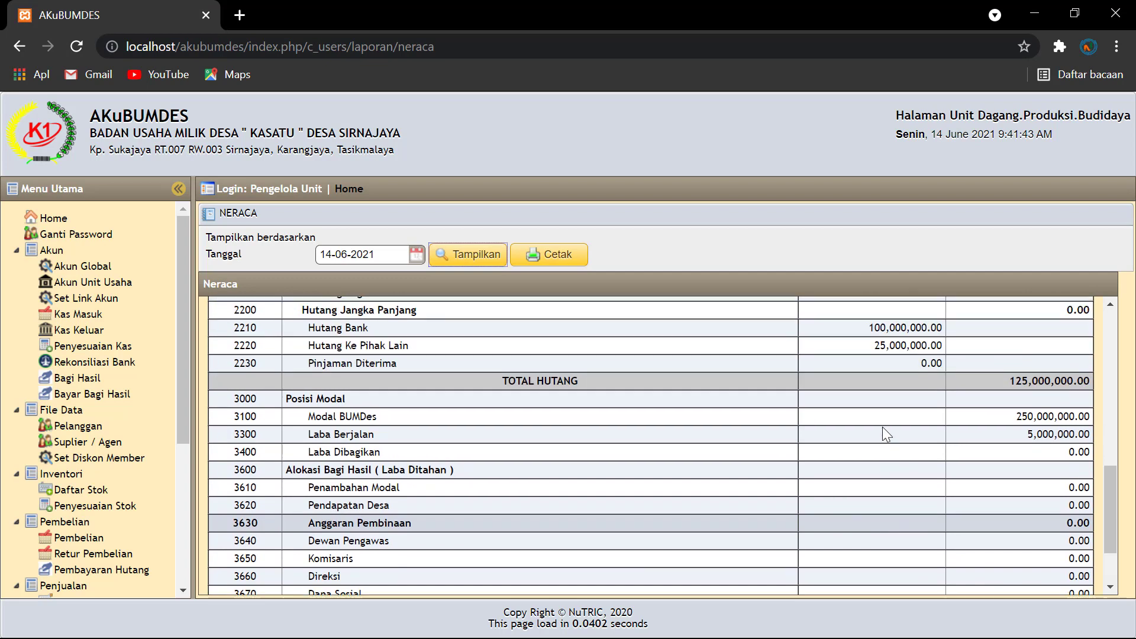
scroll(882, 427, "down", 2)
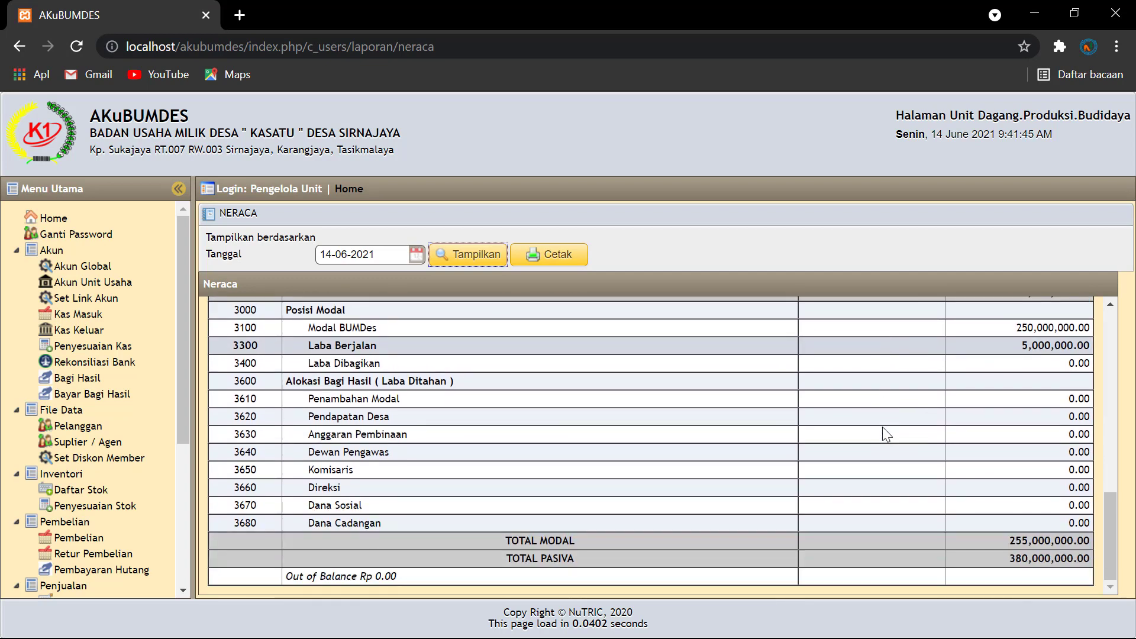